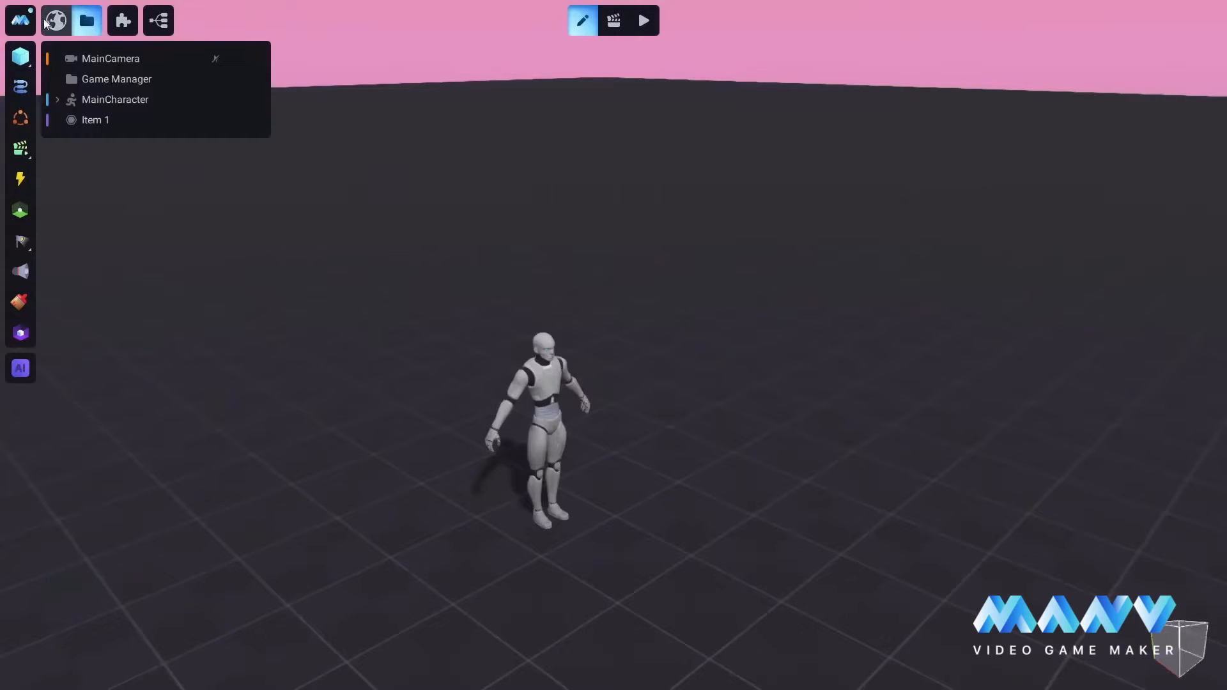
Import the model Anne New.fbx from the Manu Live\Models\Anne Character folder into the scene
{"action": "left_click", "coordinate": [23, 21]}
{"action": "mouse_move", "coordinate": [48, 32]}
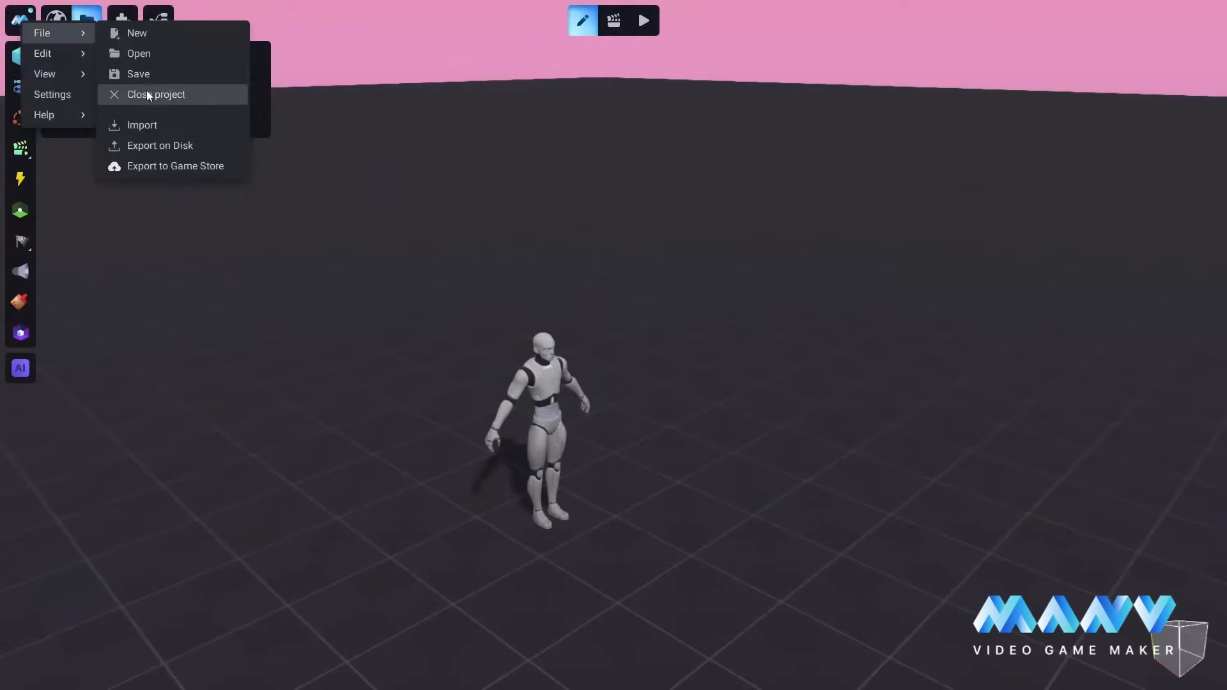
{"action": "left_click", "coordinate": [155, 122]}
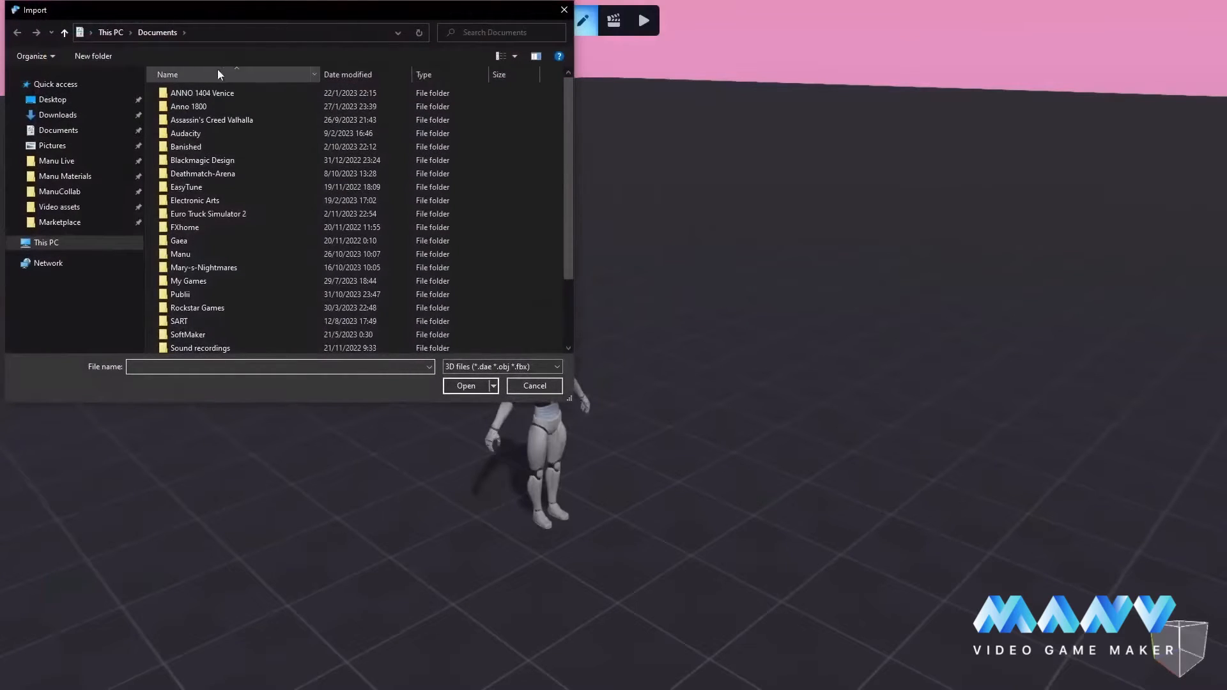
{"action": "left_click", "coordinate": [51, 161]}
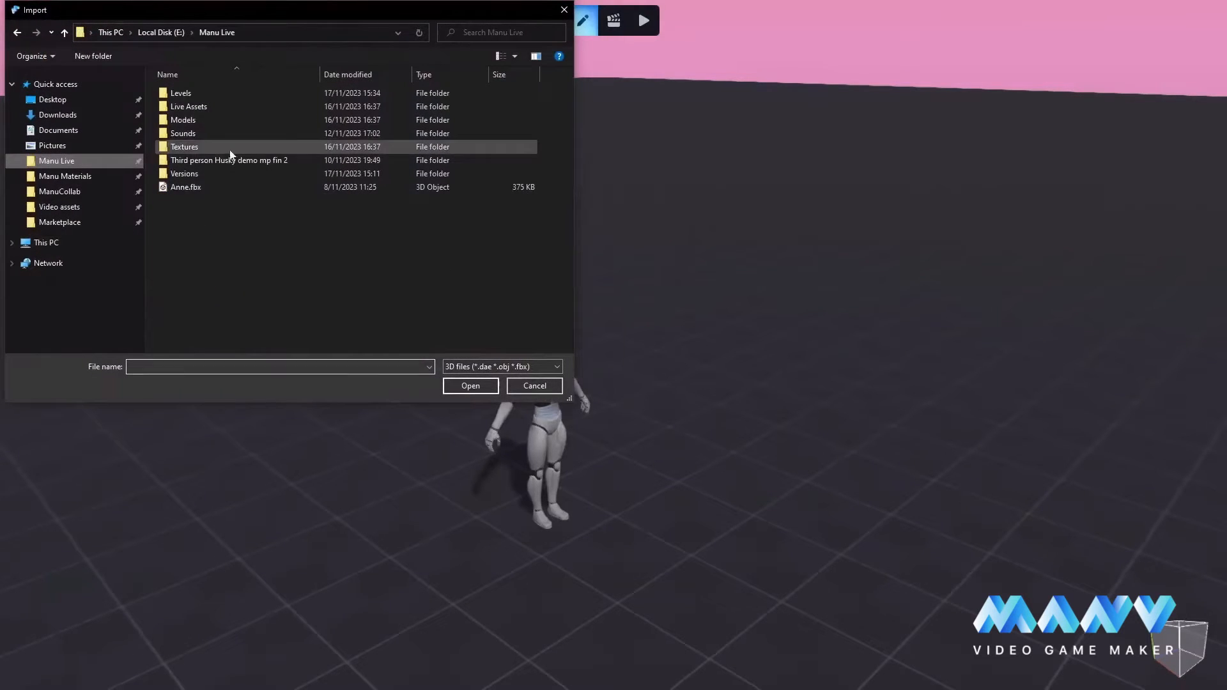
{"action": "left_click", "coordinate": [190, 125]}
{"action": "double_click", "coordinate": [190, 125]}
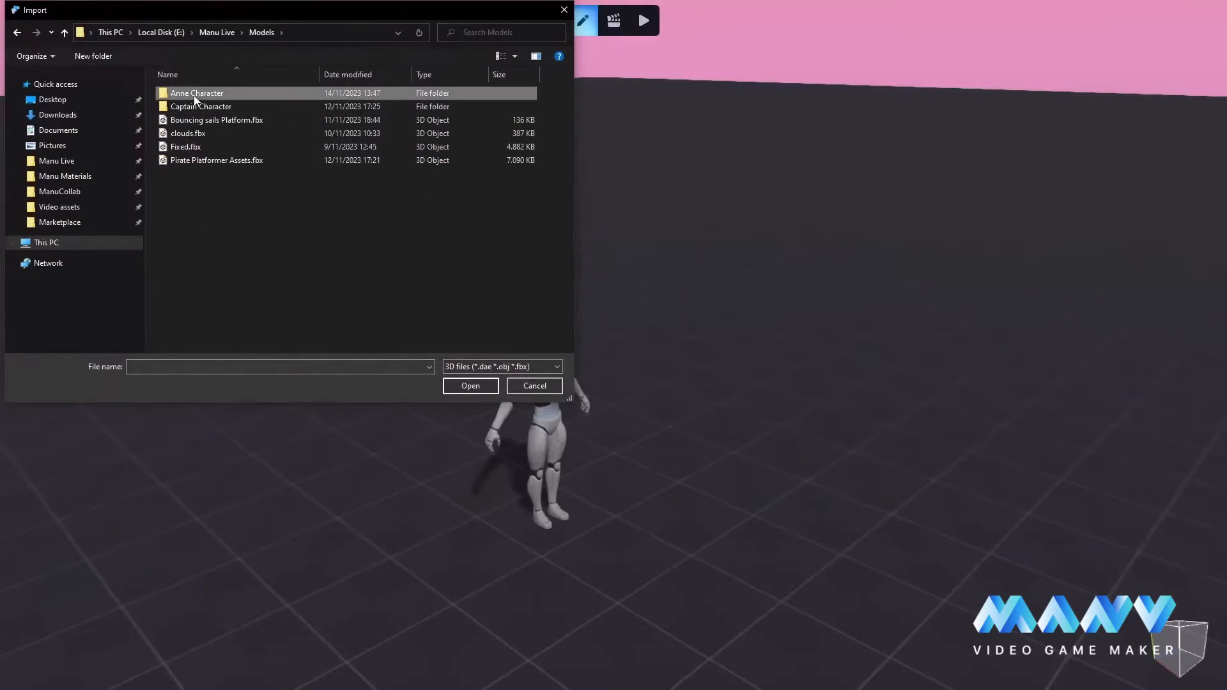
{"action": "double_click", "coordinate": [192, 94]}
{"action": "left_click", "coordinate": [195, 93]}
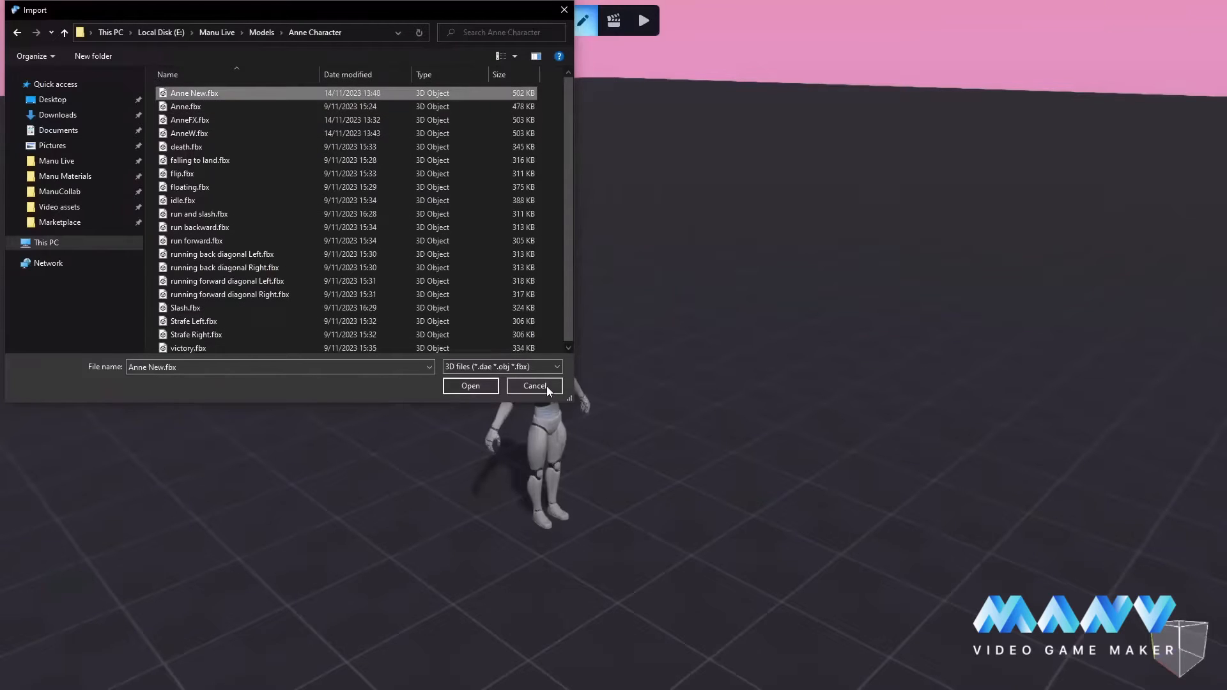
{"action": "left_click", "coordinate": [478, 390]}
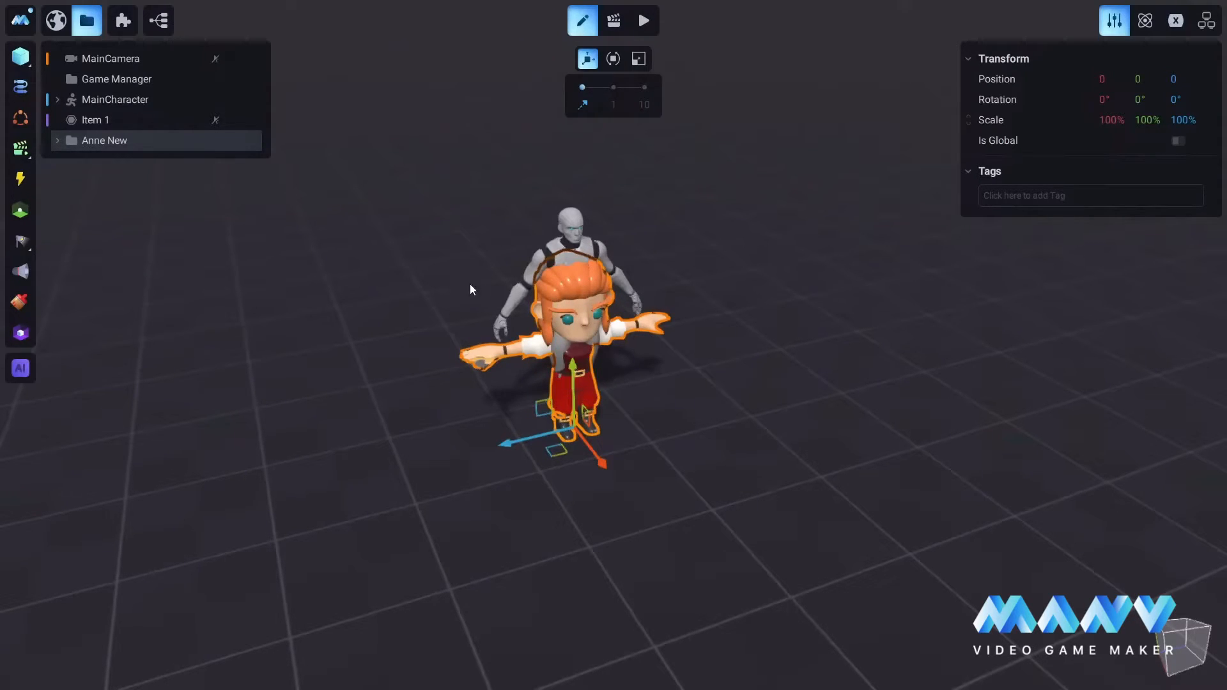
Move the Anne New object into the Model folder of MainCharacter in the scene hierarchy
{"action": "left_click", "coordinate": [57, 101]}
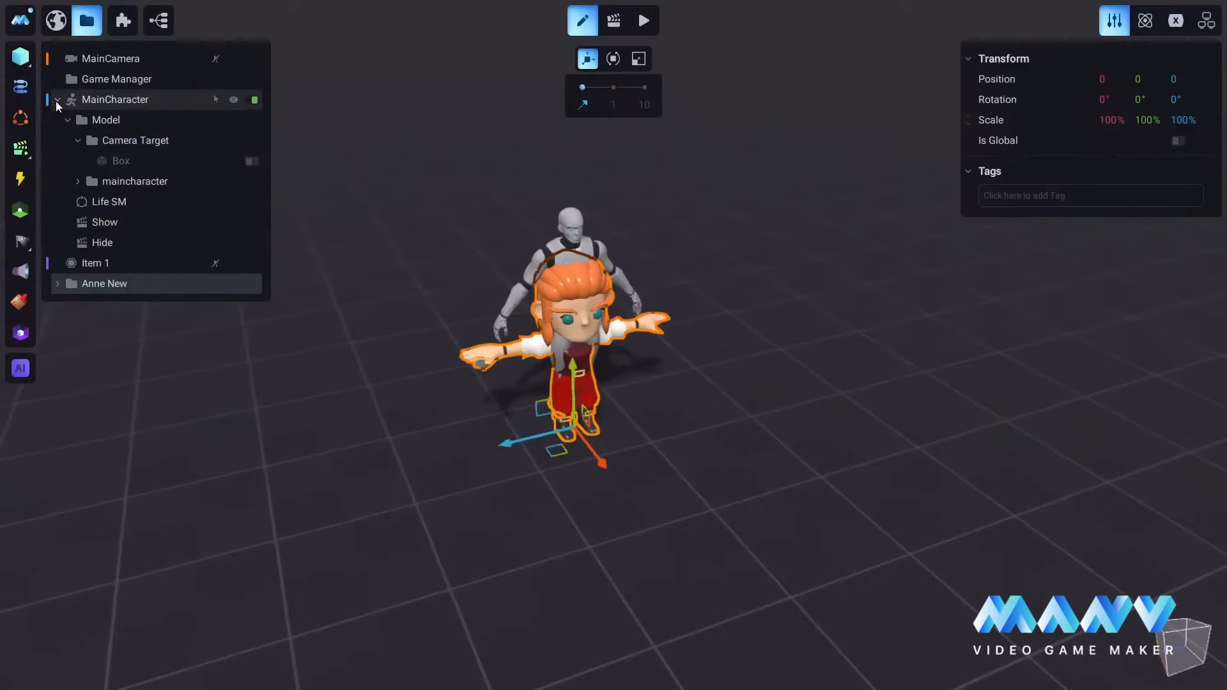
{"action": "left_click", "coordinate": [78, 140]}
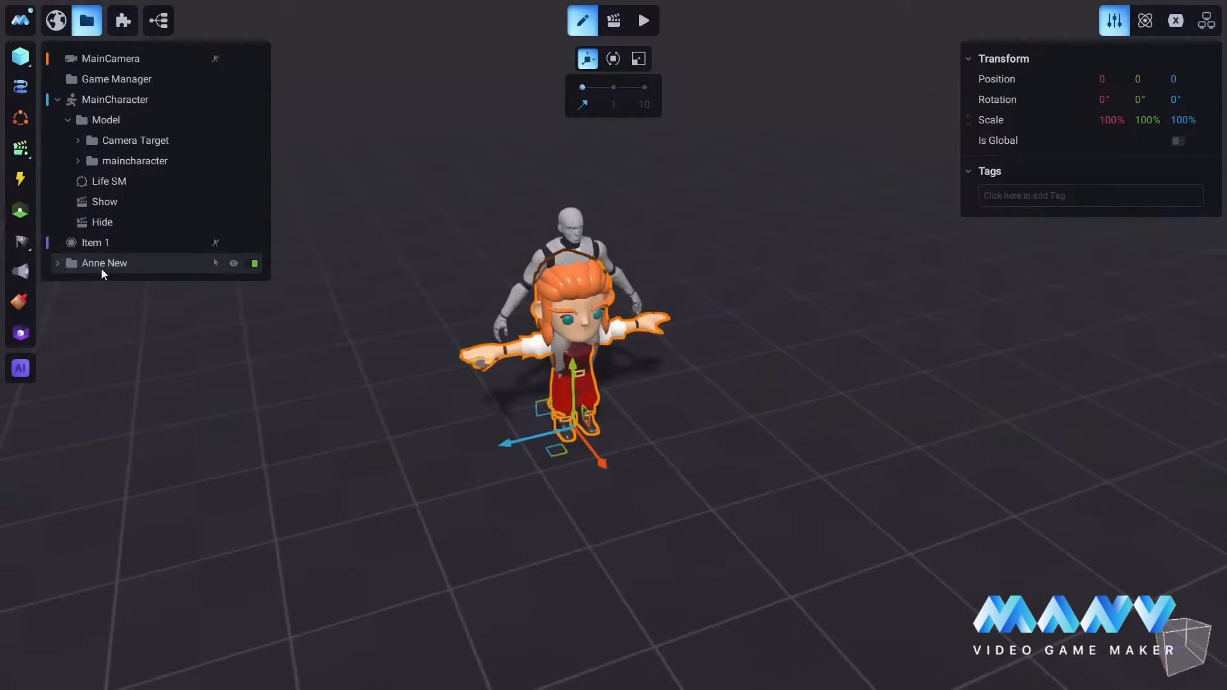
{"action": "left_click_drag", "start_coordinate": [101, 267], "coordinate": [121, 126]}
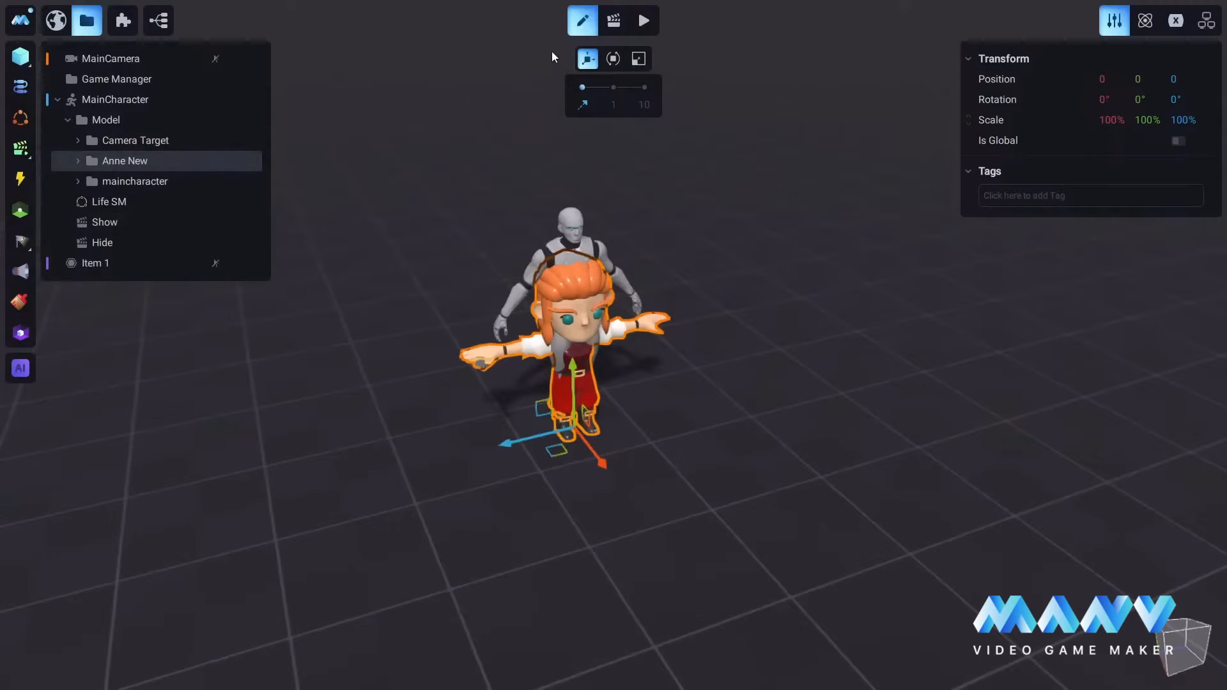
Test-play the game by walking the main character around, and return to edit mode
{"action": "left_click", "coordinate": [647, 21]}
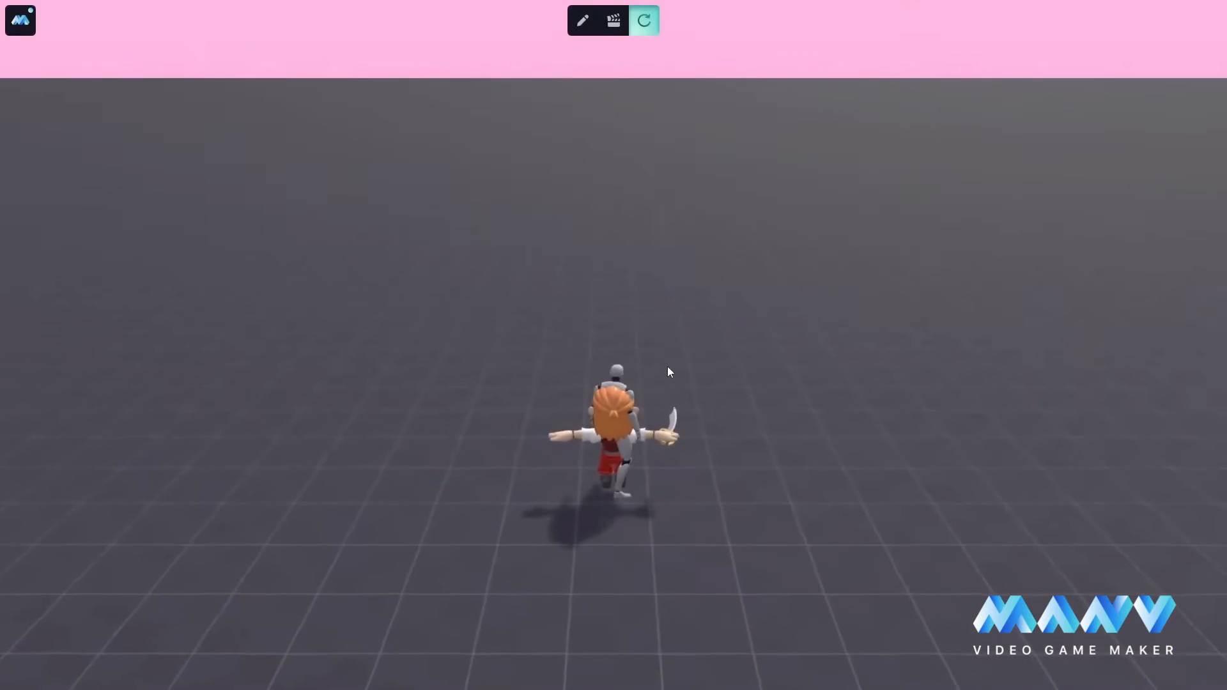
{"action": "key", "text": "w"}
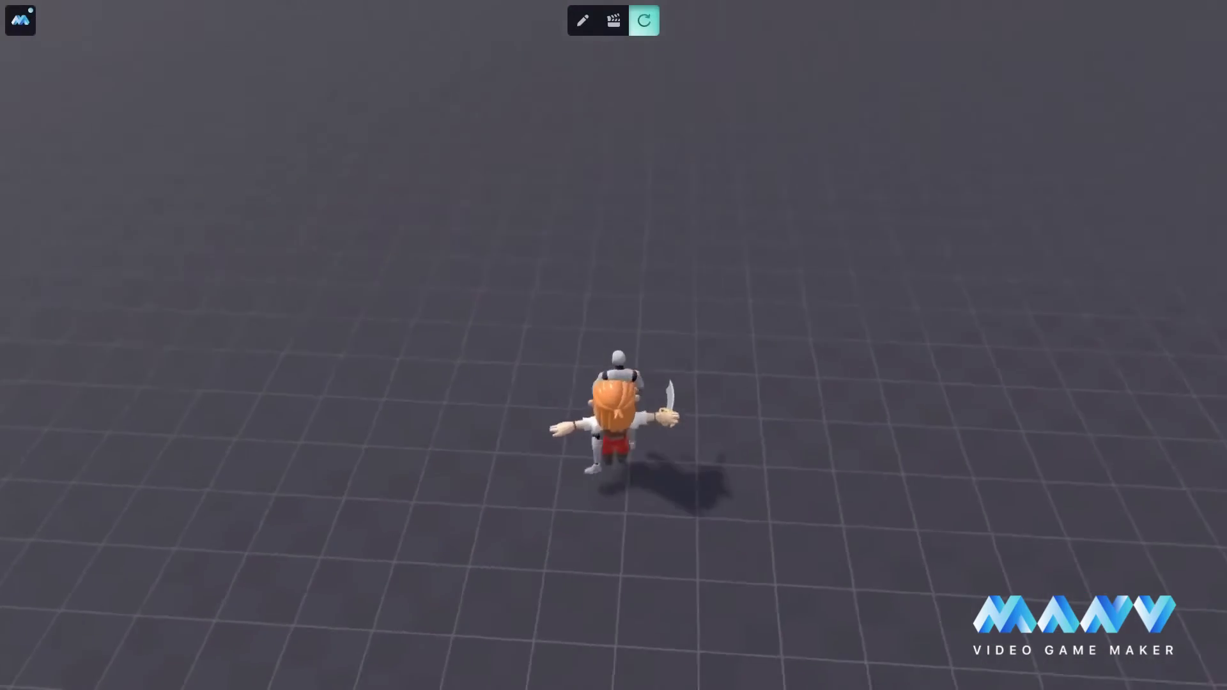
{"action": "key", "text": "w"}
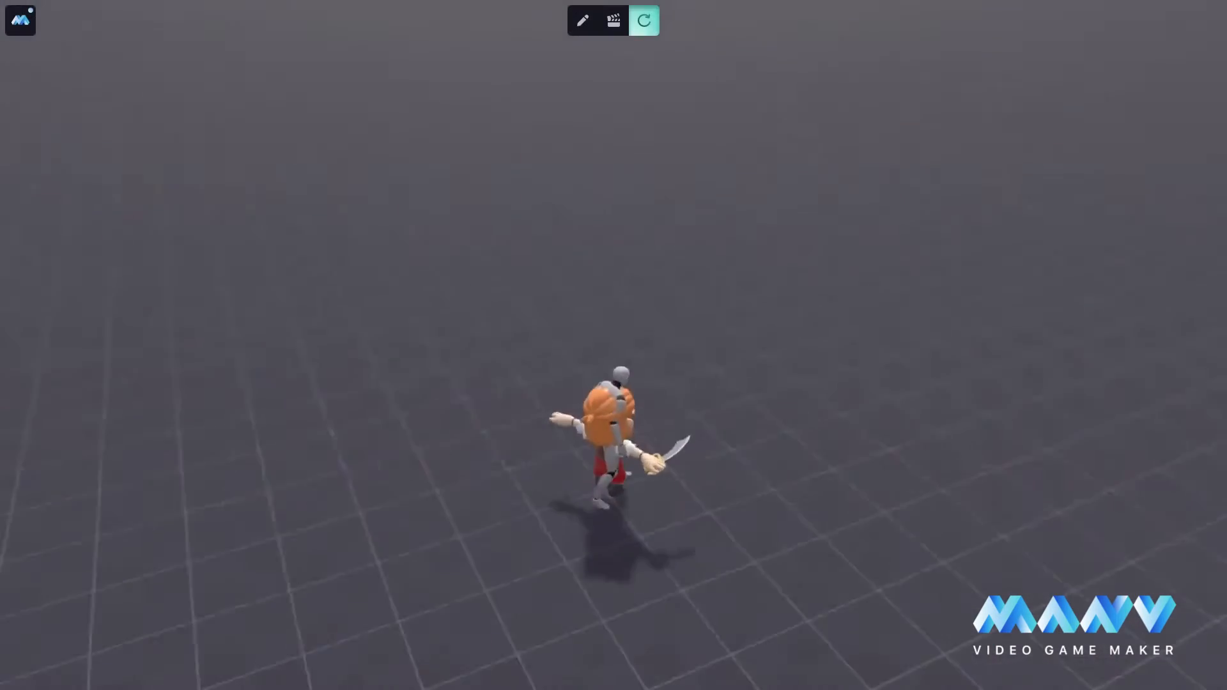
{"action": "key", "text": "Escape"}
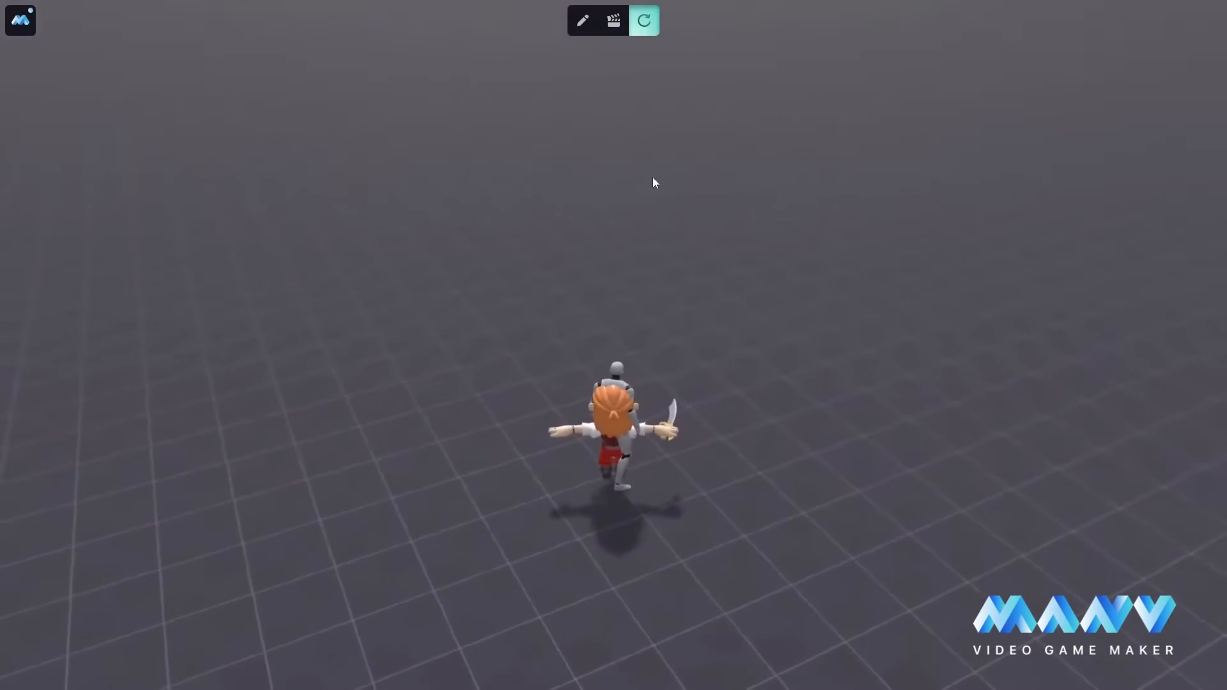
{"action": "left_click", "coordinate": [581, 26]}
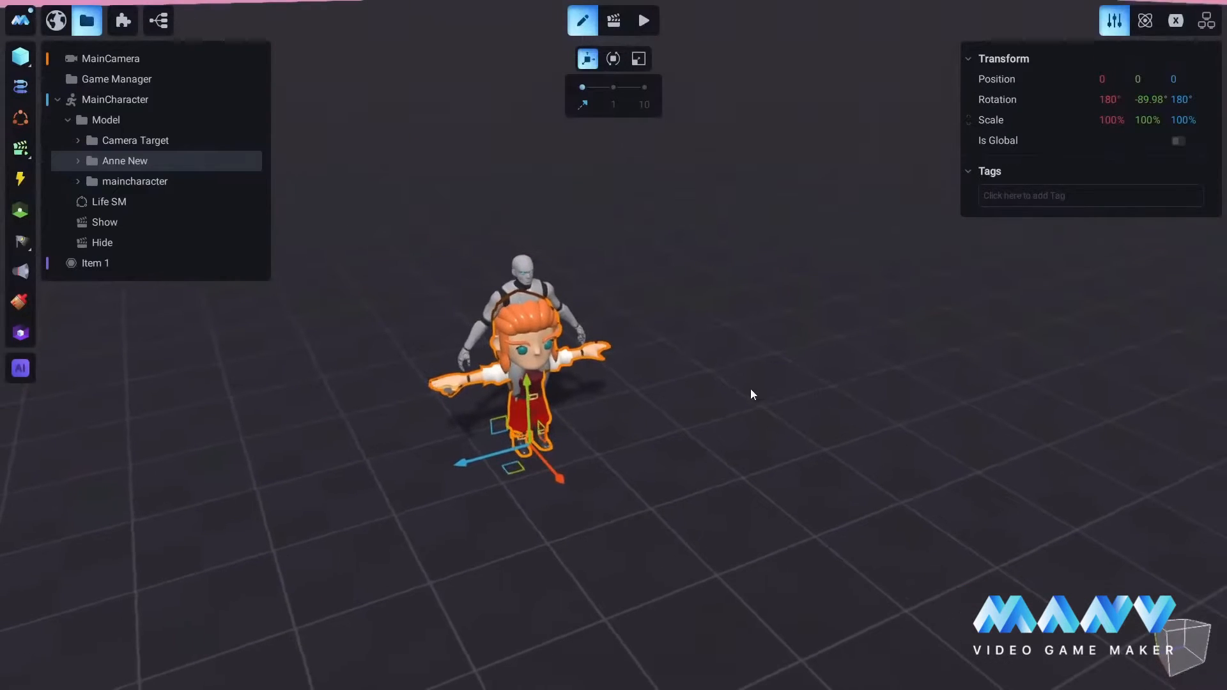
Move the Anne New model sideways away from the grey mannequin, to an X position of about 1.83
{"action": "middle_click_drag", "start_coordinate": [750, 389], "coordinate": [774, 383]}
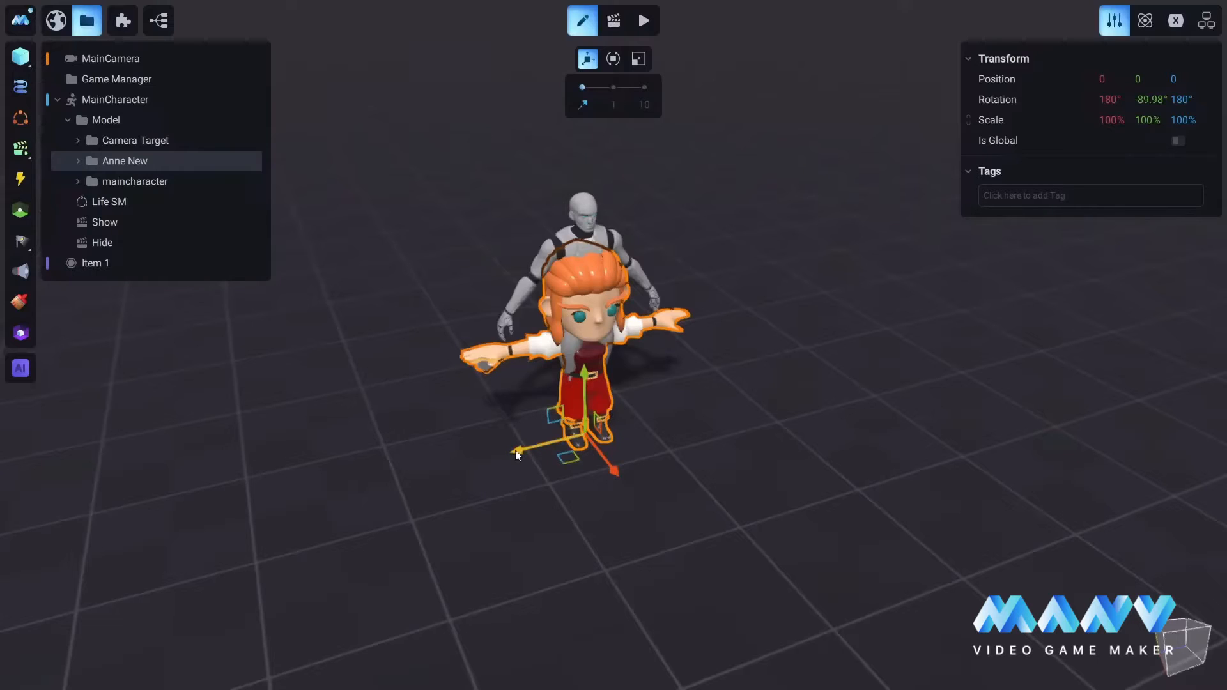
{"action": "left_click_drag", "start_coordinate": [516, 452], "coordinate": [720, 402]}
{"action": "mouse_move", "coordinate": [707, 415]}
{"action": "middle_mouse_down"}
{"action": "mouse_move", "coordinate": [677, 423]}
{"action": "mouse_move", "coordinate": [553, 298]}
{"action": "mouse_move", "coordinate": [747, 420]}
{"action": "mouse_move", "coordinate": [703, 422]}
{"action": "middle_mouse_up"}
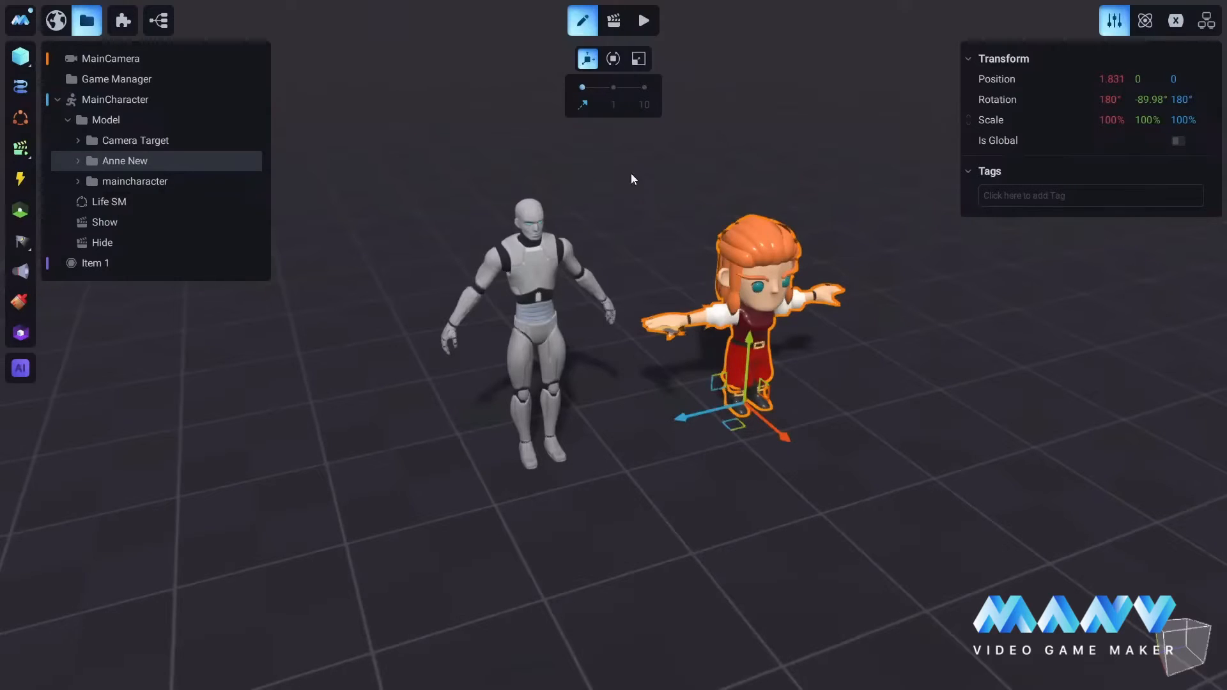
Switch to animation mode and import death.fbx from the Anne Character folder as an animation for Anne New
{"action": "left_click", "coordinate": [613, 22]}
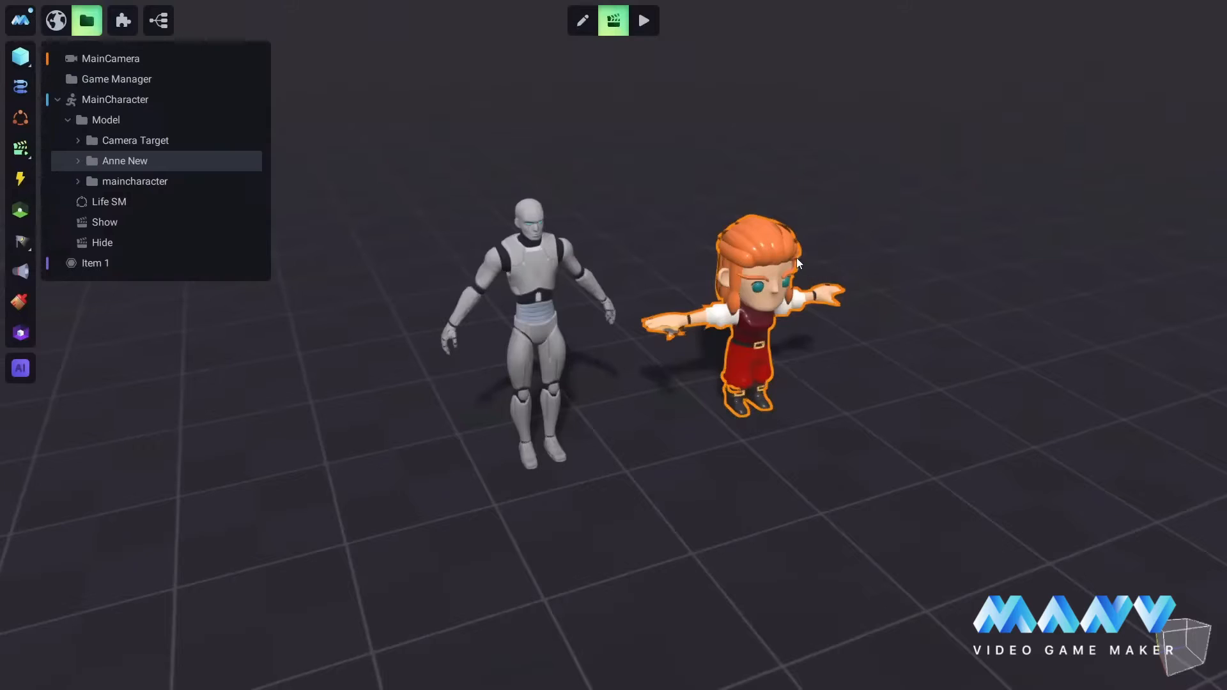
{"action": "right_click", "coordinate": [129, 162]}
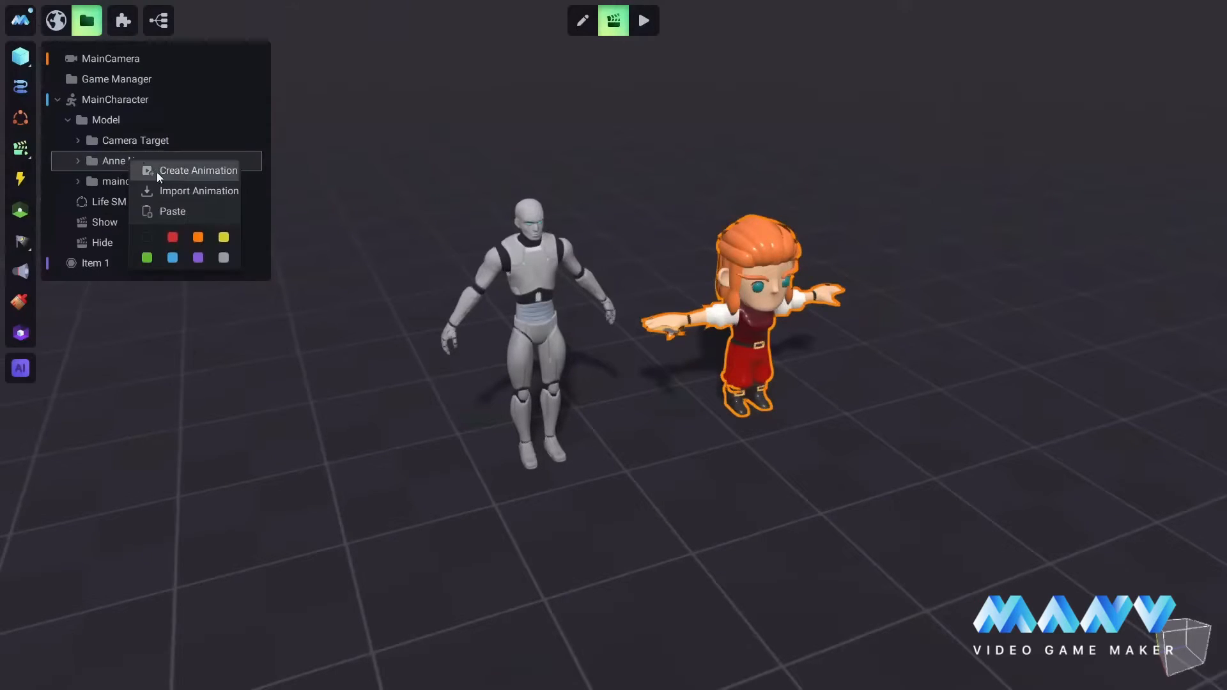
{"action": "left_click", "coordinate": [193, 191]}
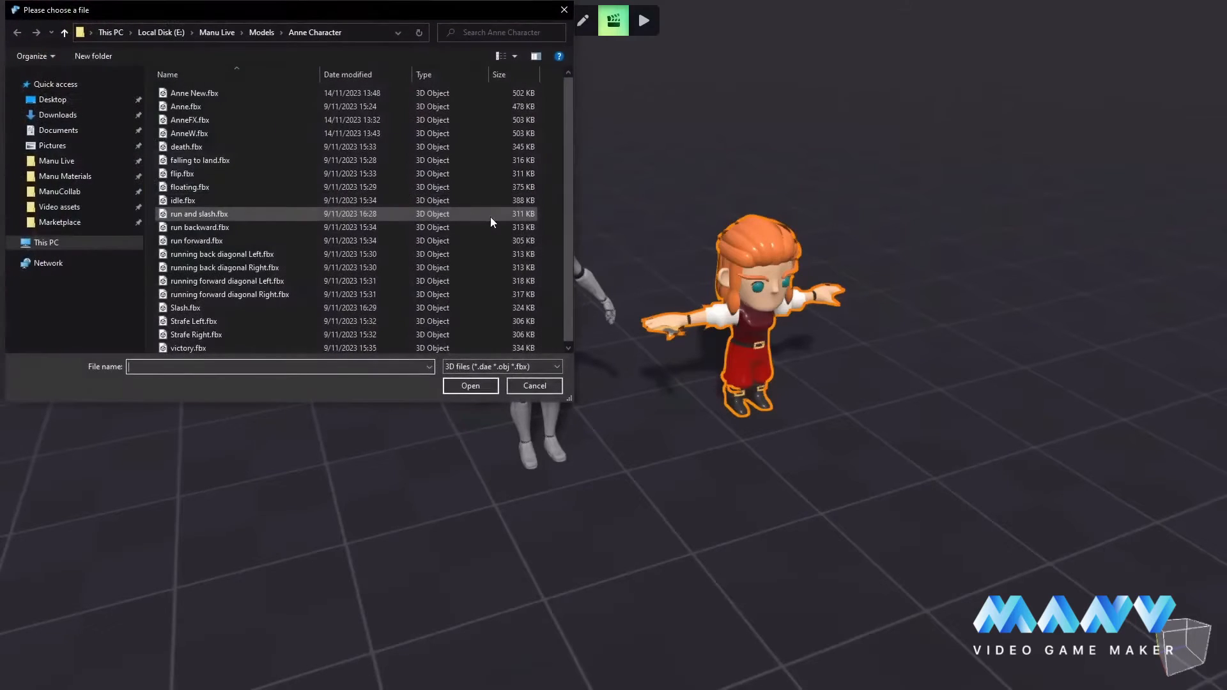
{"action": "left_click_drag", "start_coordinate": [313, 9], "coordinate": [335, 54]}
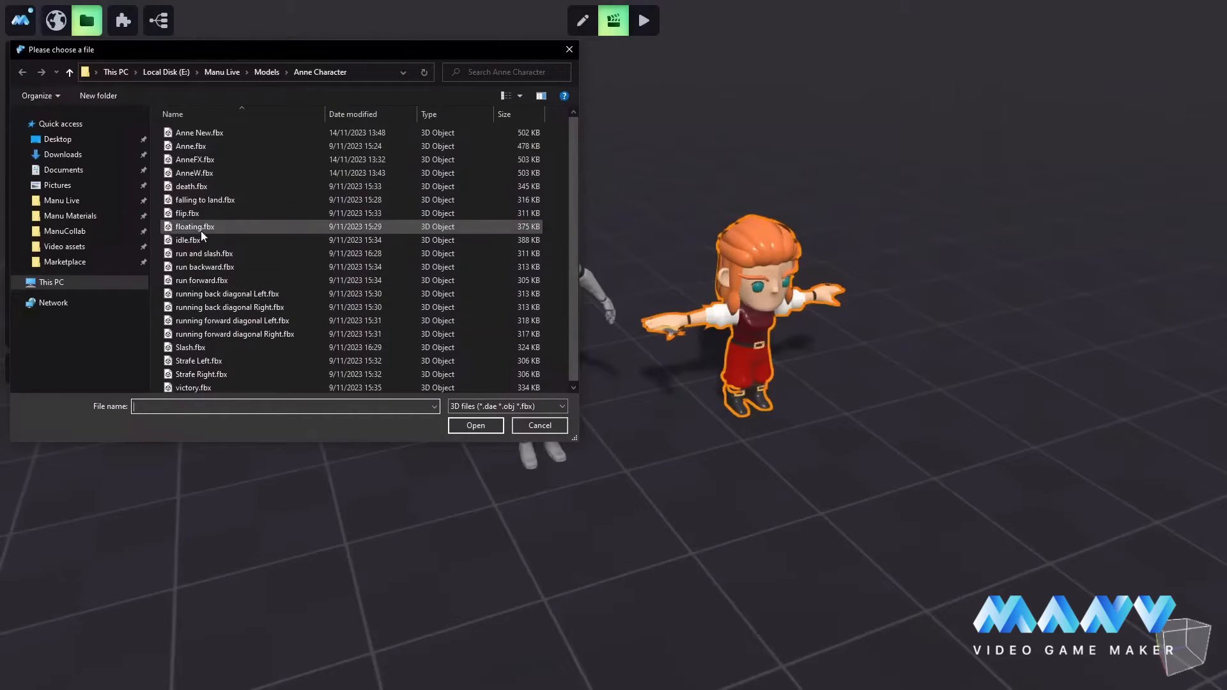
{"action": "left_click", "coordinate": [195, 187]}
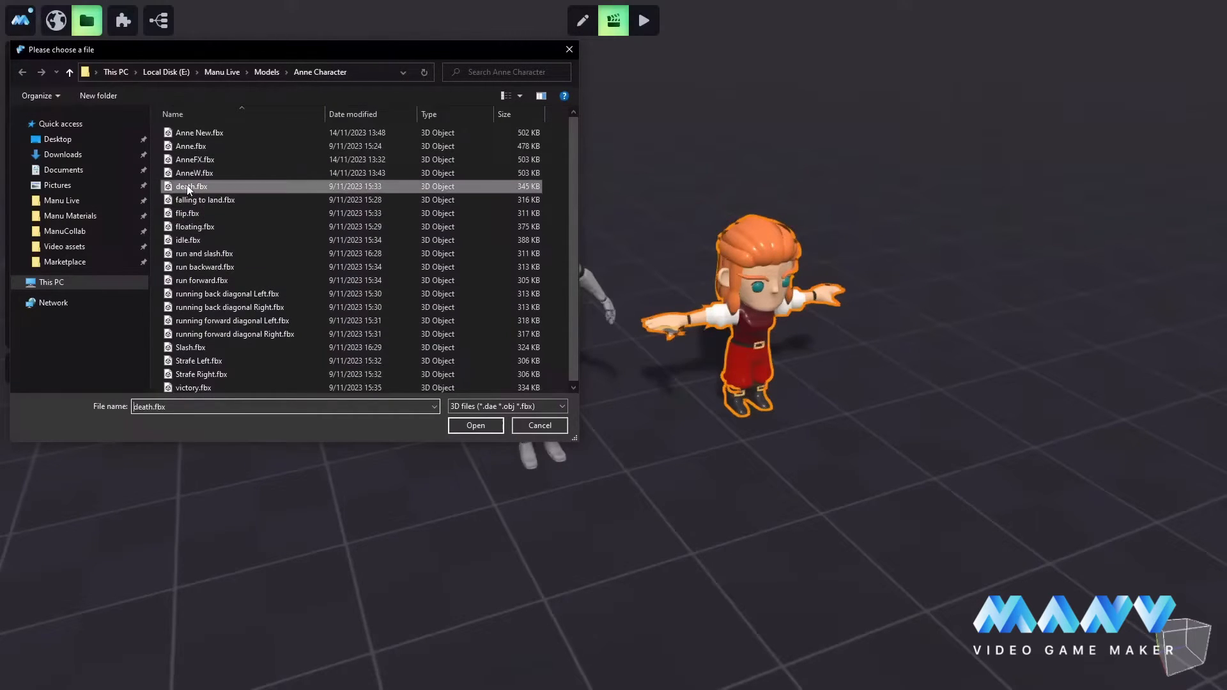
{"action": "left_click", "coordinate": [476, 425]}
{"action": "key", "text": "s"}
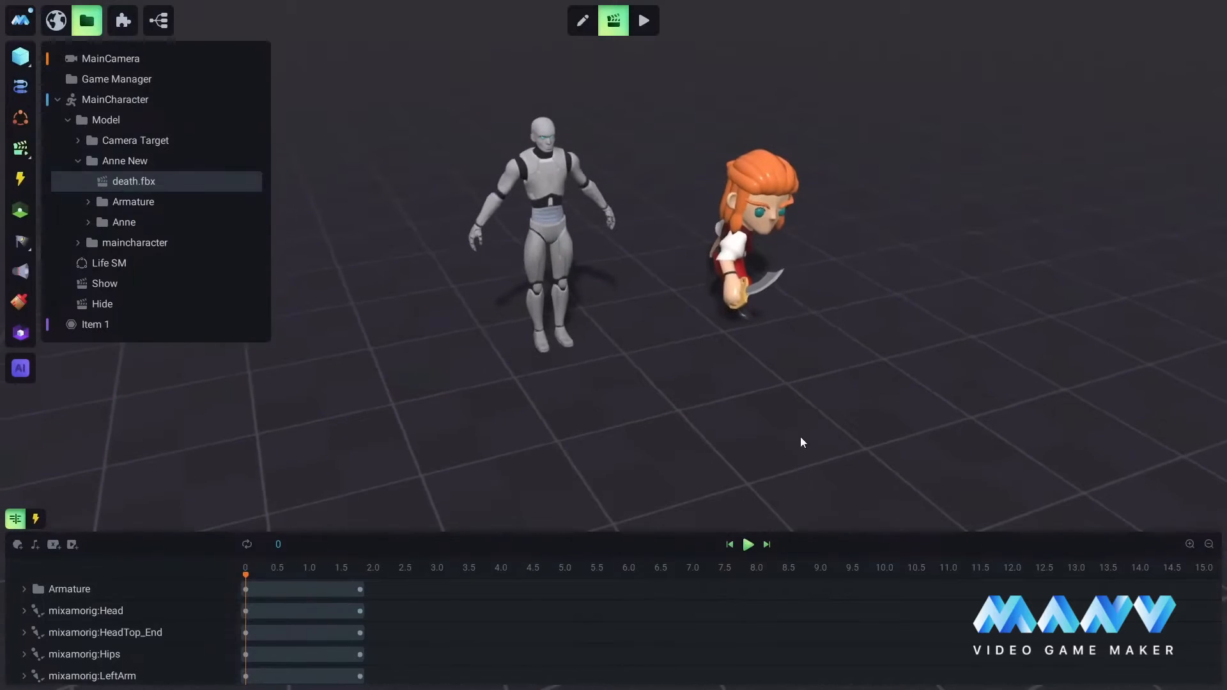
Play the death.fbx animation and examine the head bone's imported keyframes in an enlarged timeline
{"action": "left_click", "coordinate": [748, 544]}
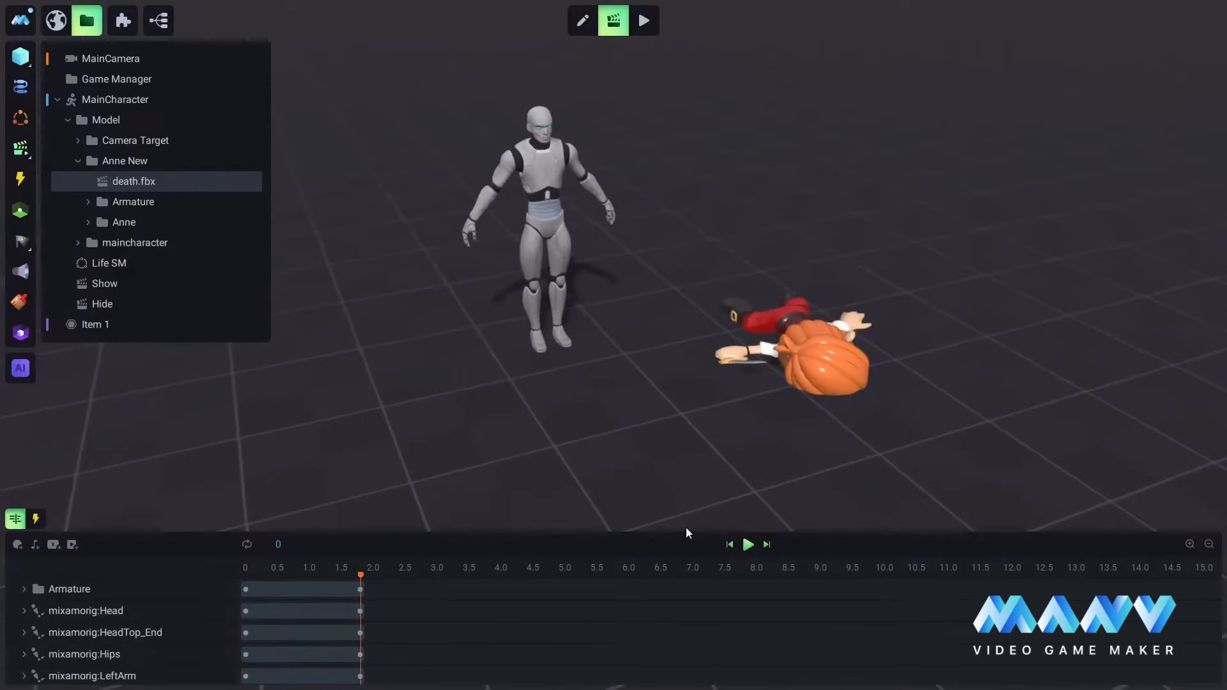
{"action": "left_click_drag", "start_coordinate": [685, 533], "coordinate": [704, 435]}
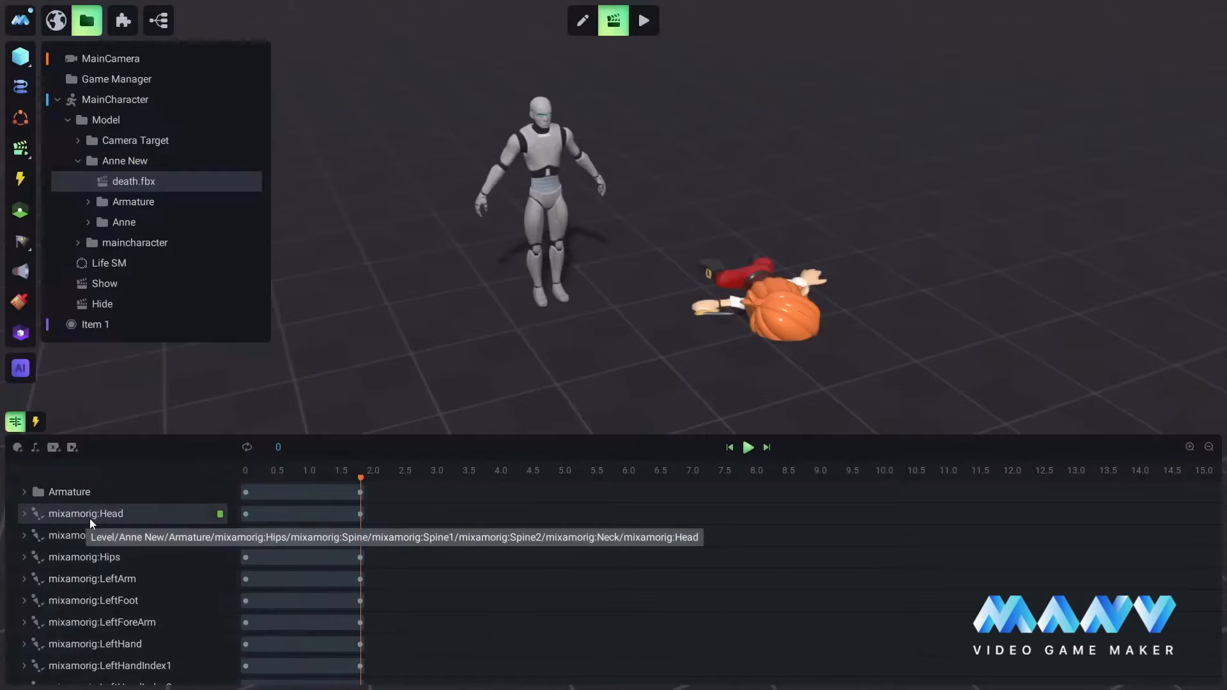
{"action": "left_click", "coordinate": [24, 513]}
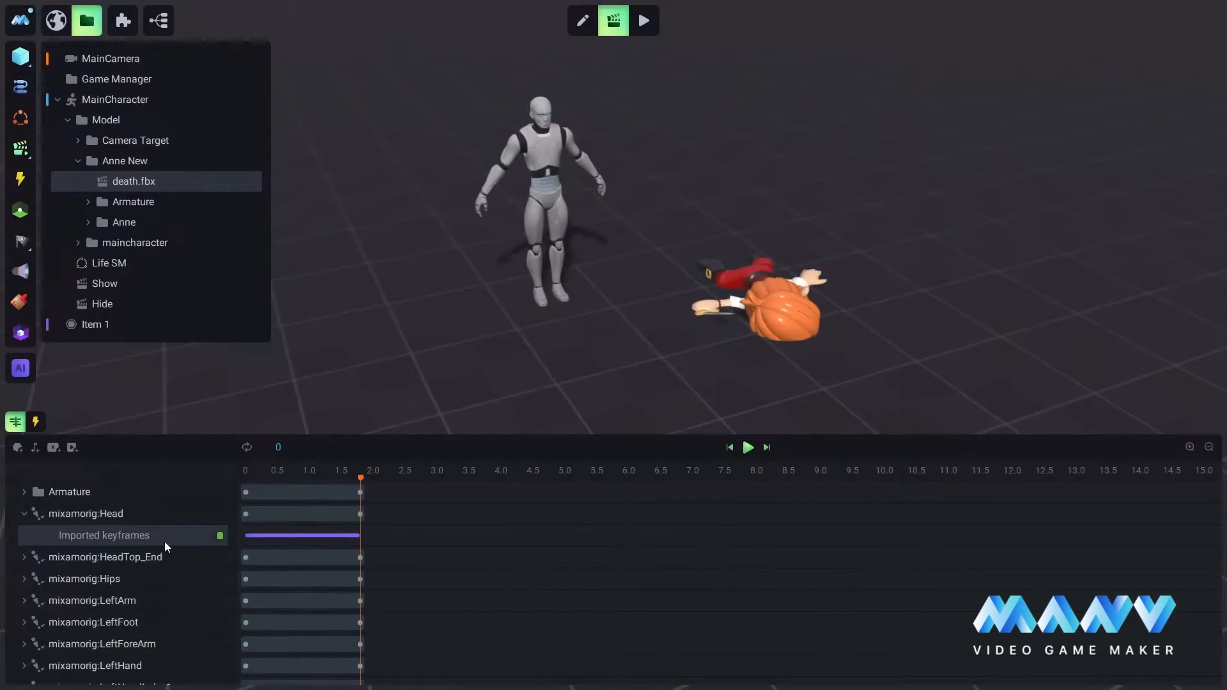
{"action": "left_click", "coordinate": [25, 513]}
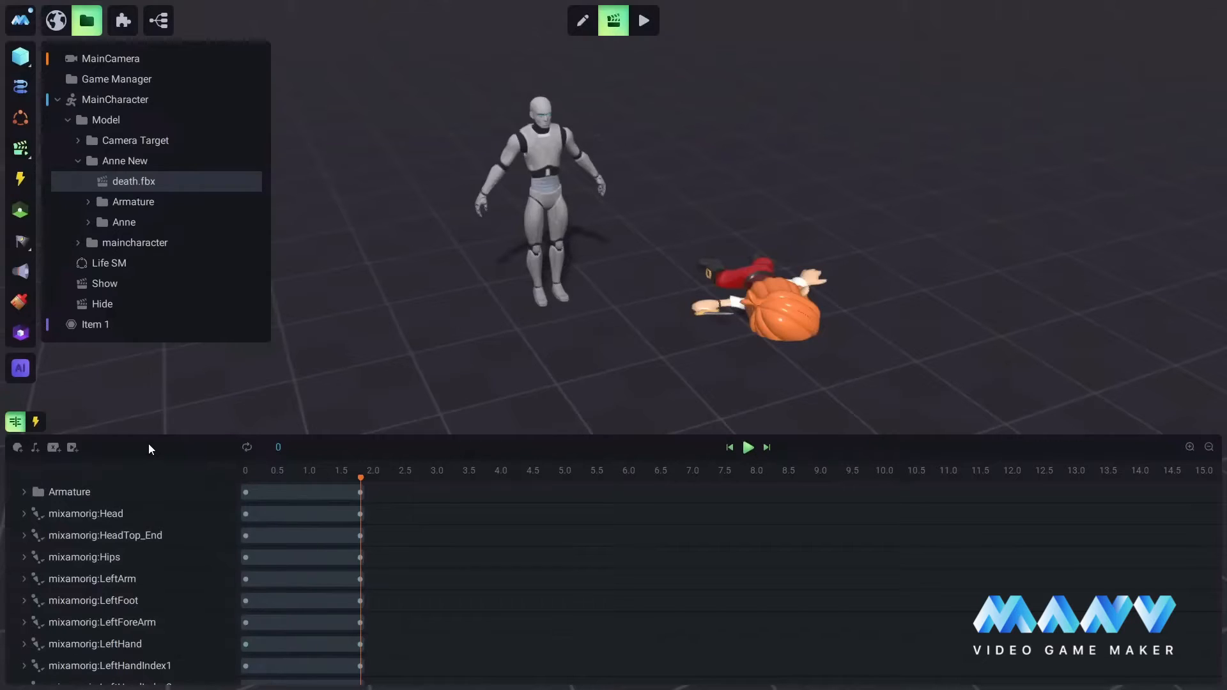
Review the objects that can be added to the timeline and the animation's logic view, and shrink the timeline area
{"action": "left_click", "coordinate": [17, 448]}
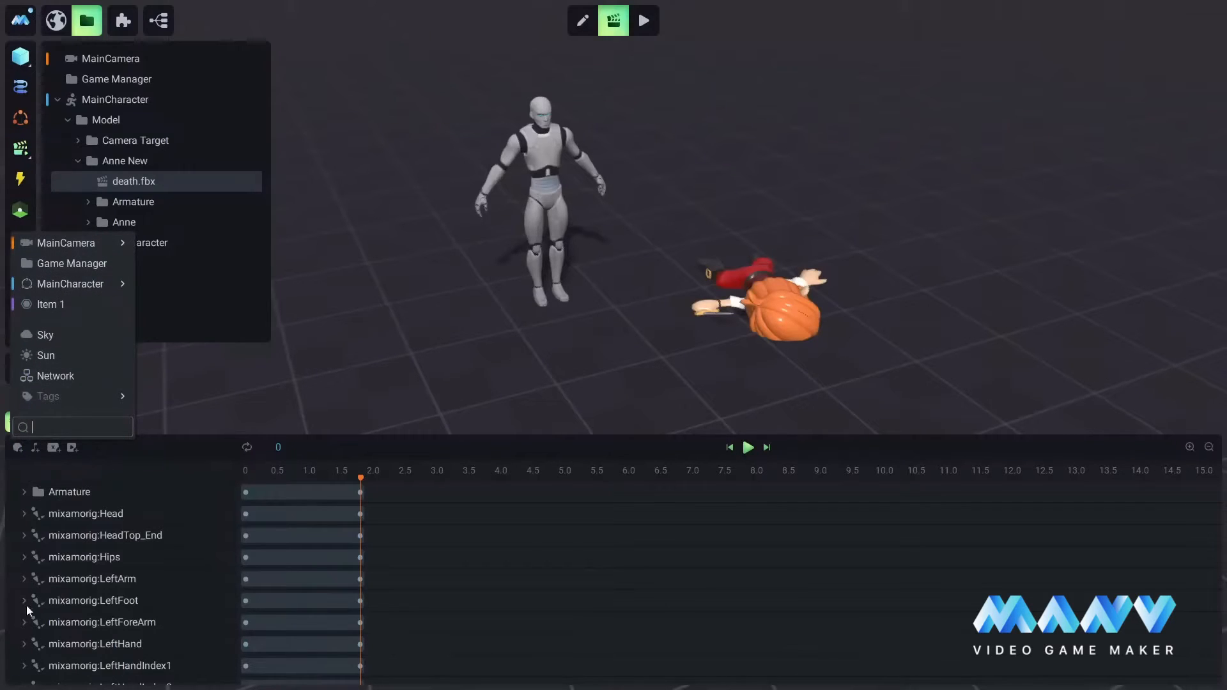
{"action": "left_click", "coordinate": [159, 446]}
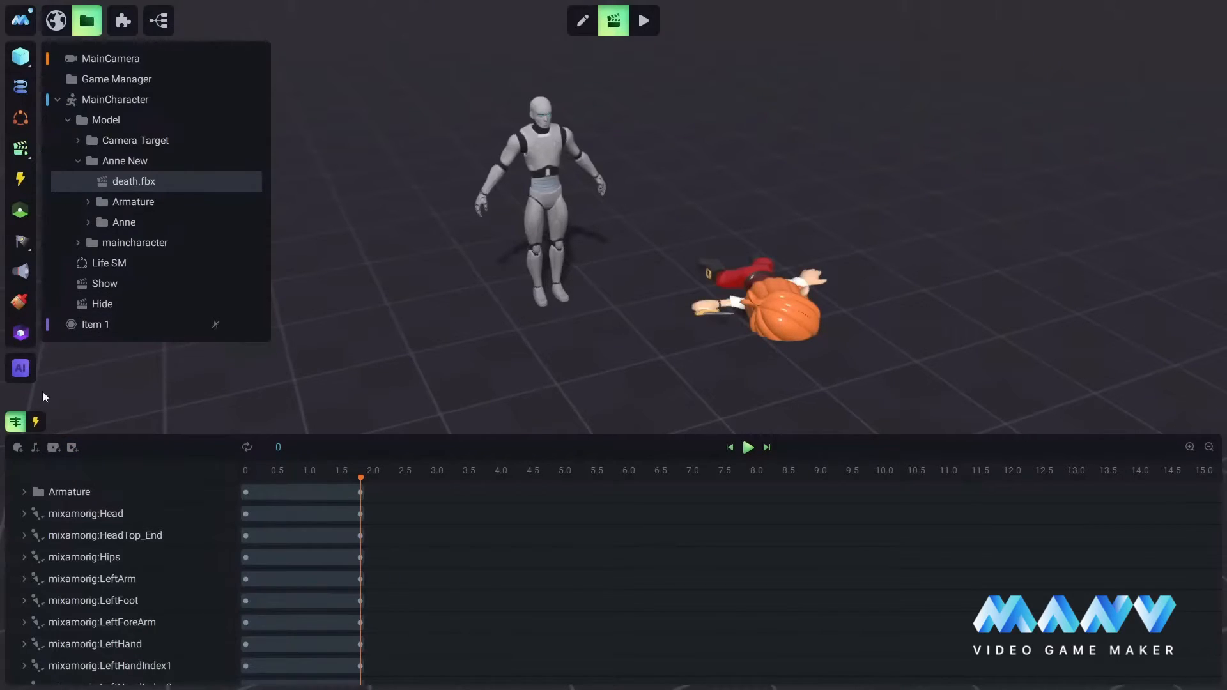
{"action": "left_click", "coordinate": [36, 420]}
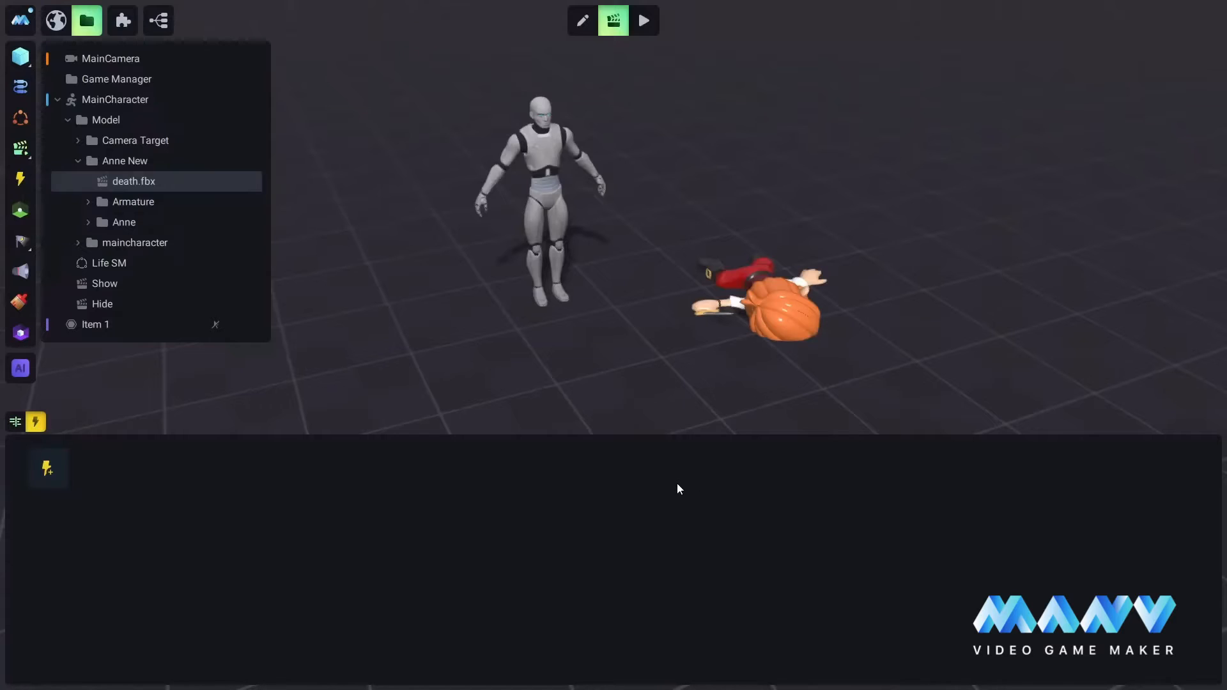
{"action": "left_click", "coordinate": [15, 422]}
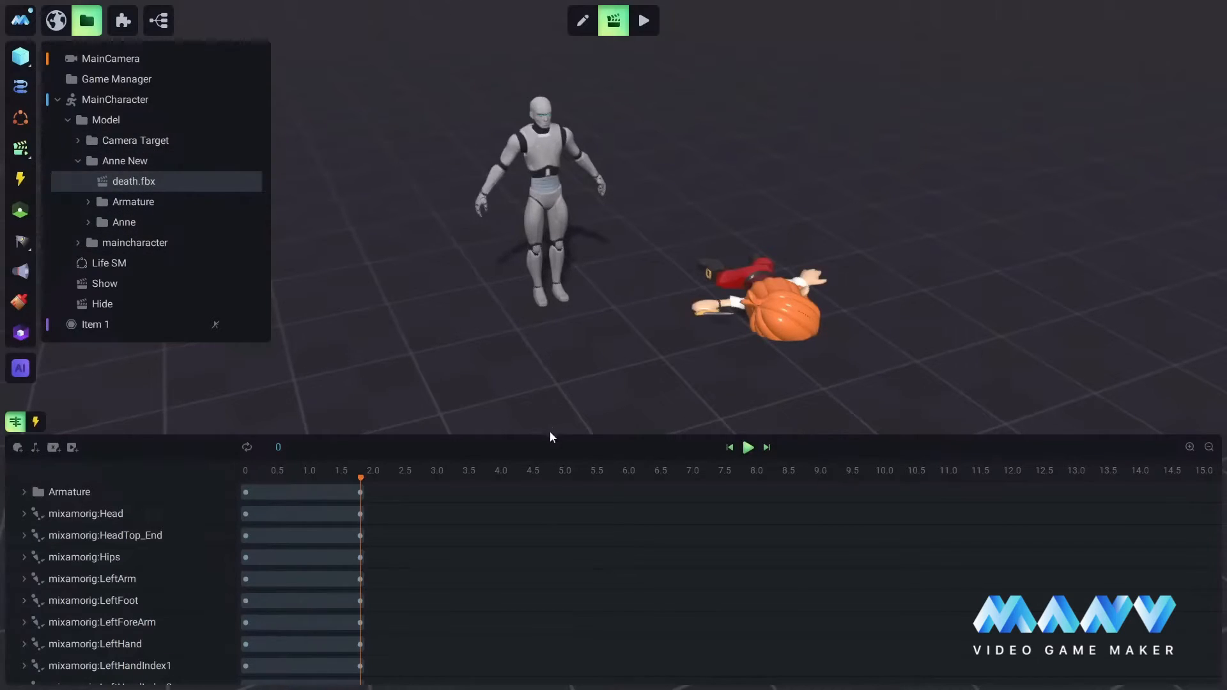
{"action": "left_click_drag", "start_coordinate": [548, 437], "coordinate": [548, 483]}
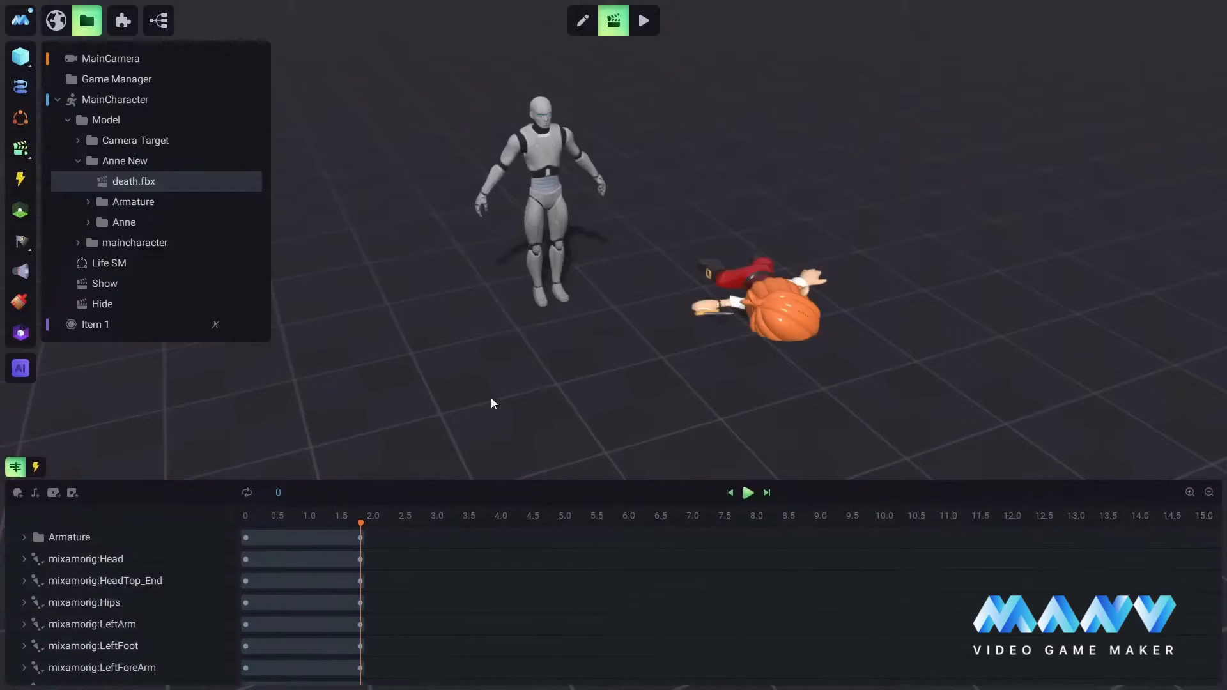
Import flip.fbx from the Anne Character folder as another animation for Anne New
{"action": "right_click", "coordinate": [126, 159]}
{"action": "left_click", "coordinate": [182, 210]}
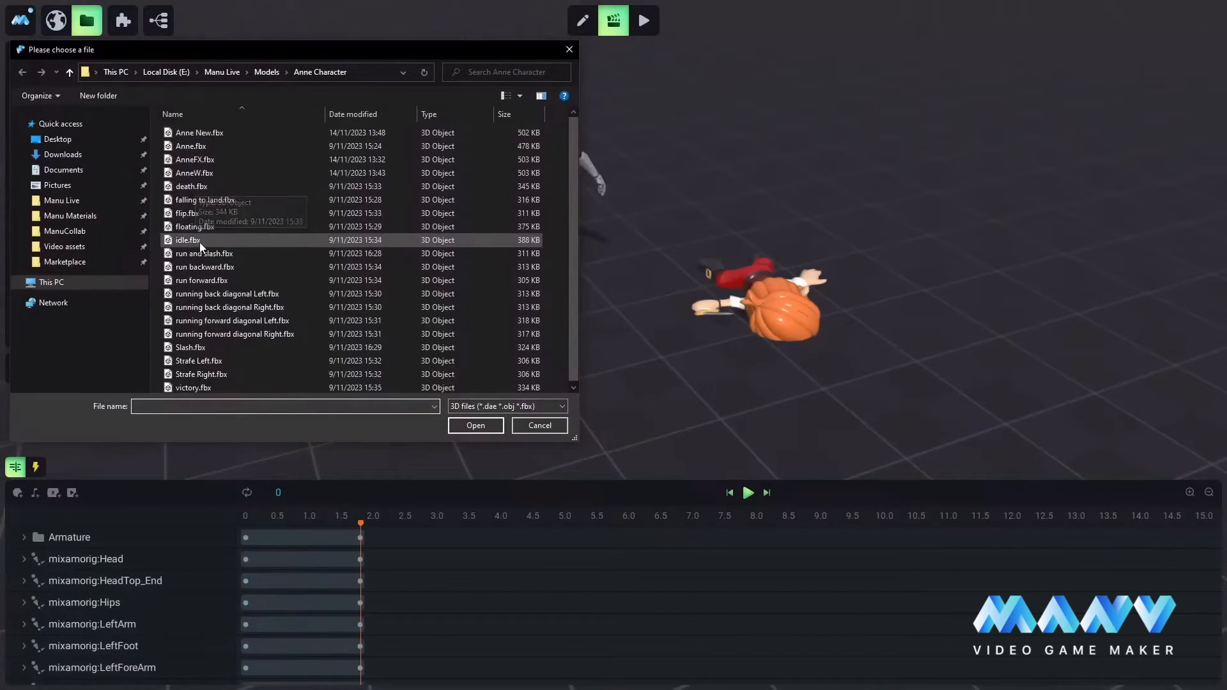
{"action": "left_click", "coordinate": [186, 215]}
{"action": "left_click", "coordinate": [476, 425]}
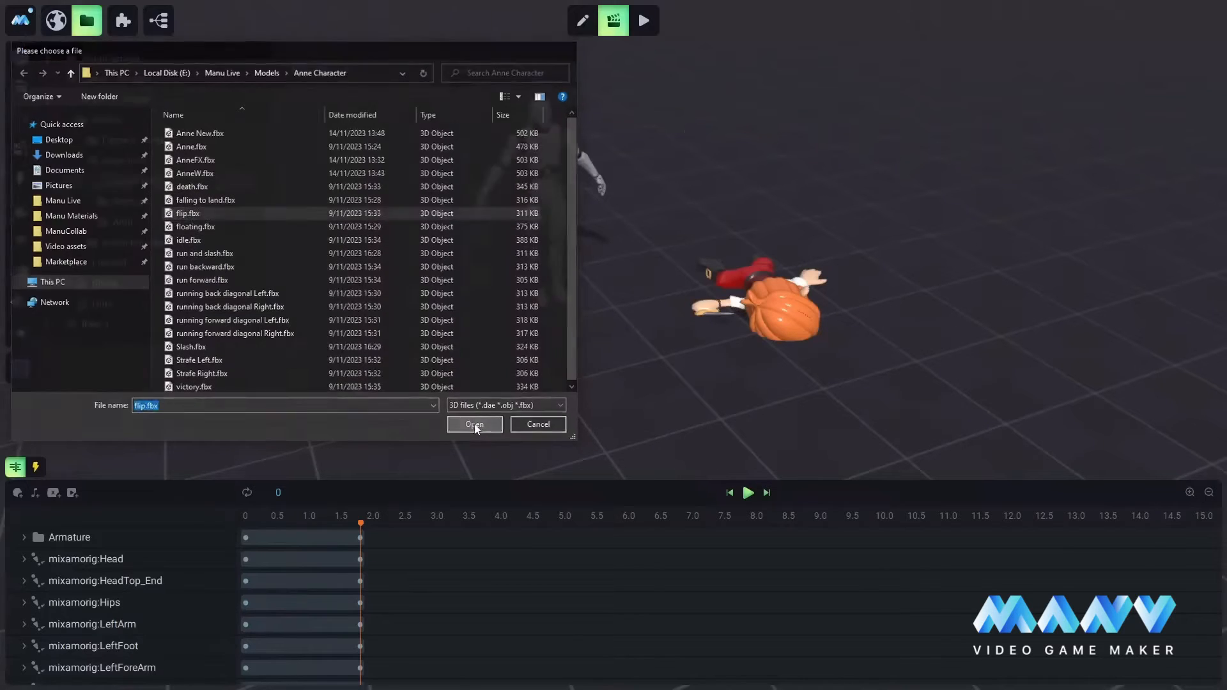
Create a new empty animation under the Anne New model
{"action": "right_click", "coordinate": [111, 161]}
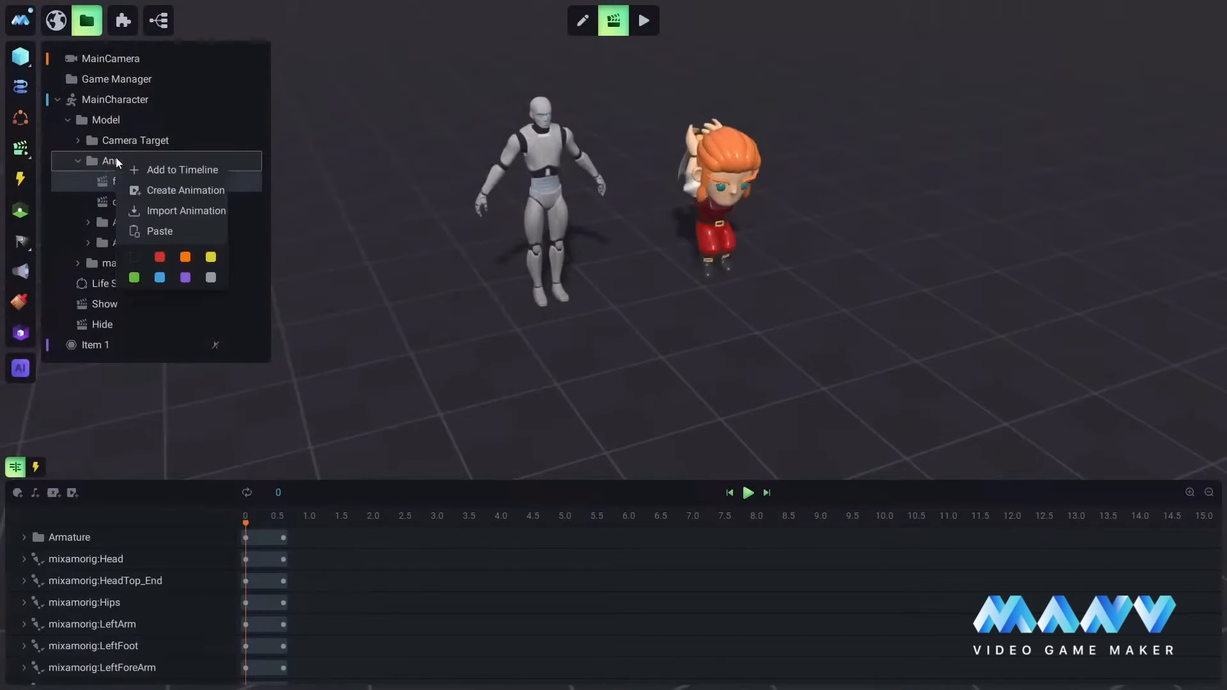
{"action": "left_click", "coordinate": [166, 186]}
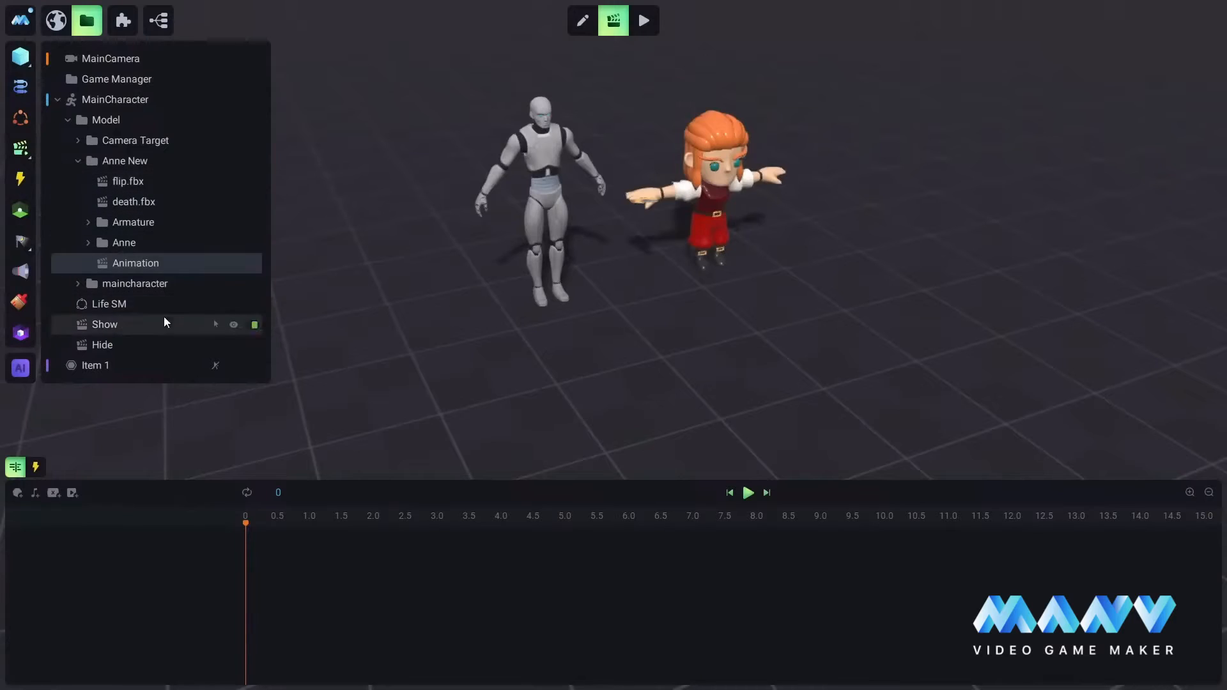
Delete the empty animation under Anne New and import floating.fbx from the Anne Character folder as an animation for that model
{"action": "key", "text": "Delete"}
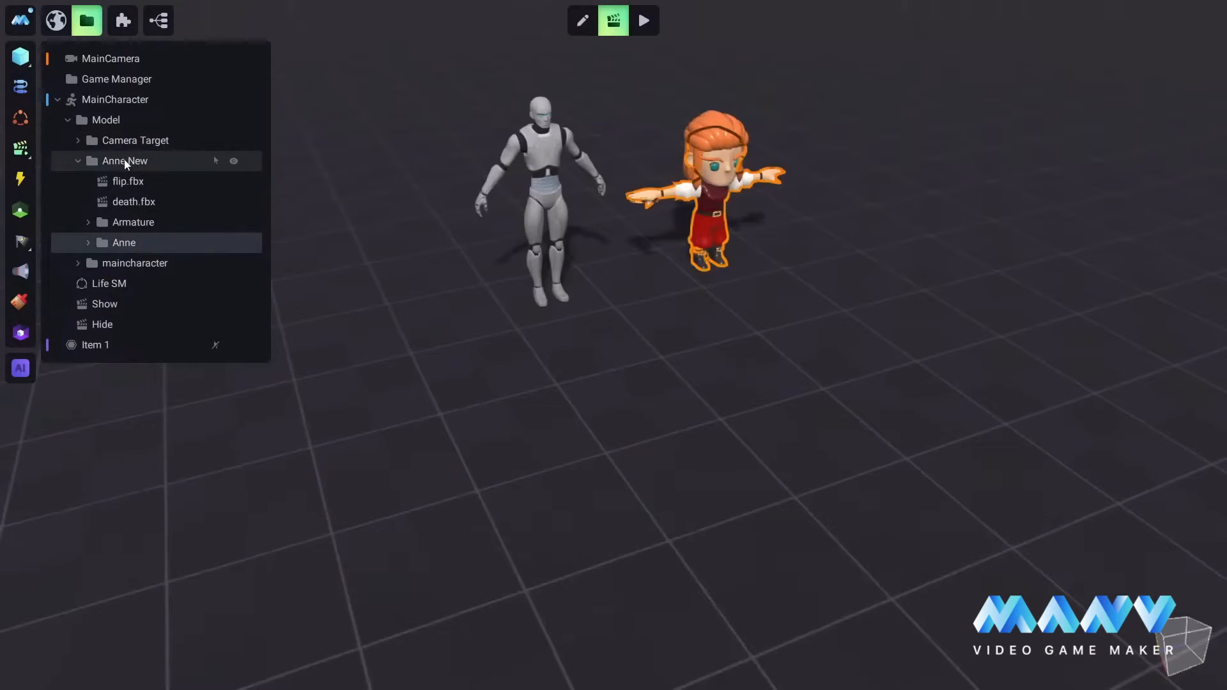
{"action": "right_click", "coordinate": [125, 160]}
{"action": "left_click", "coordinate": [186, 190]}
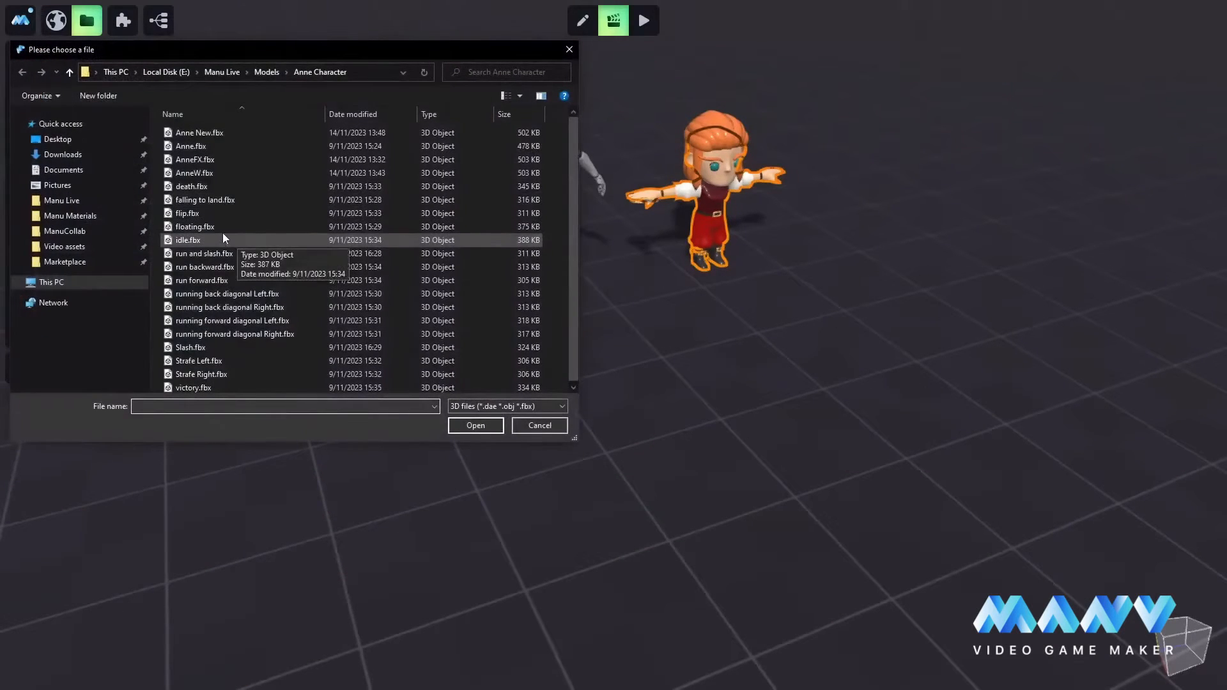
{"action": "left_click", "coordinate": [188, 227]}
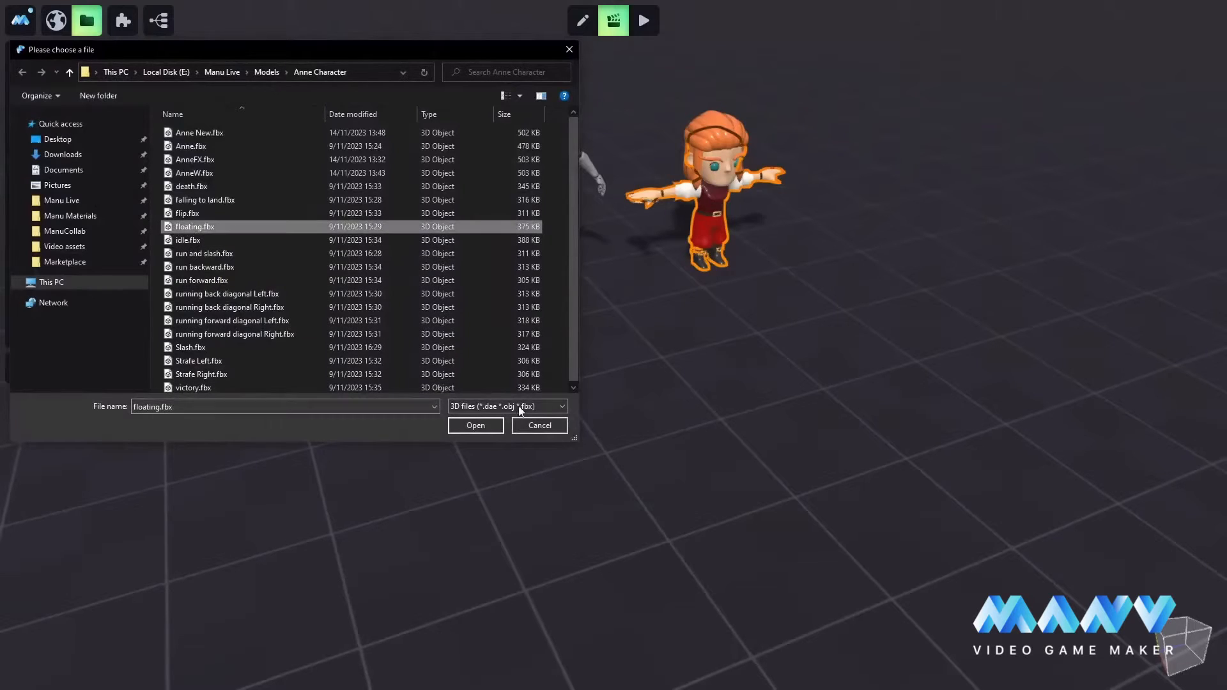
{"action": "left_click", "coordinate": [476, 425]}
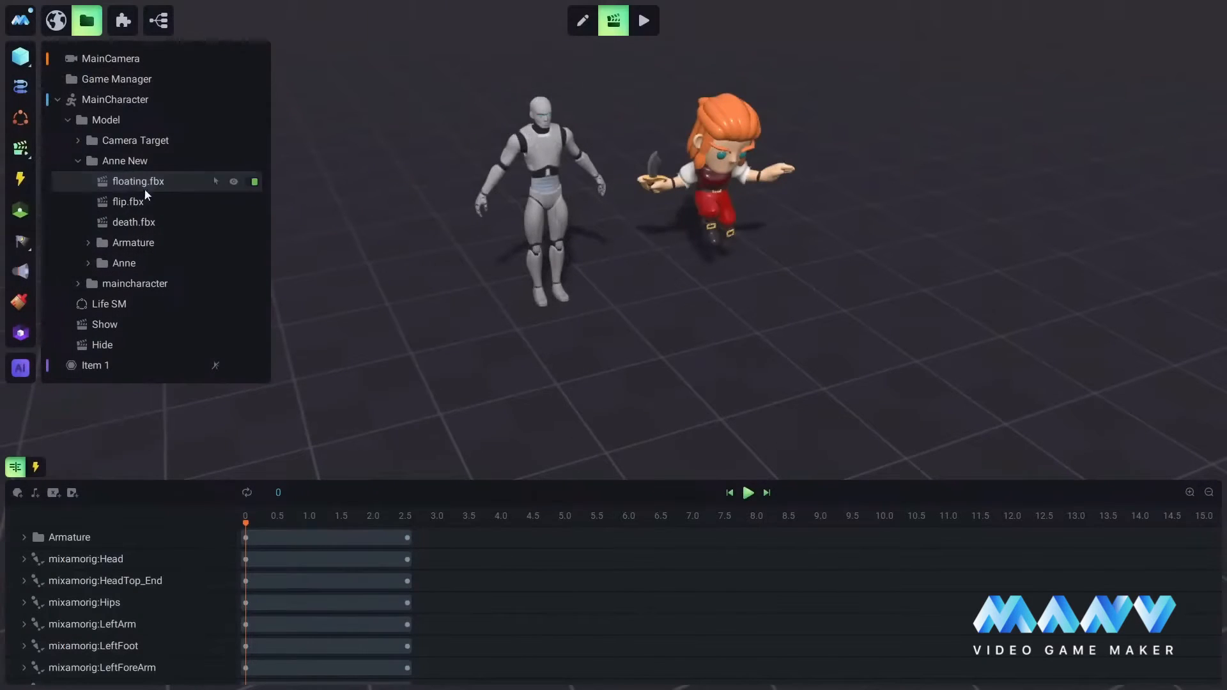
Import idle.fbx from the Anne Character folder as another animation for Anne New
{"action": "right_click", "coordinate": [120, 162]}
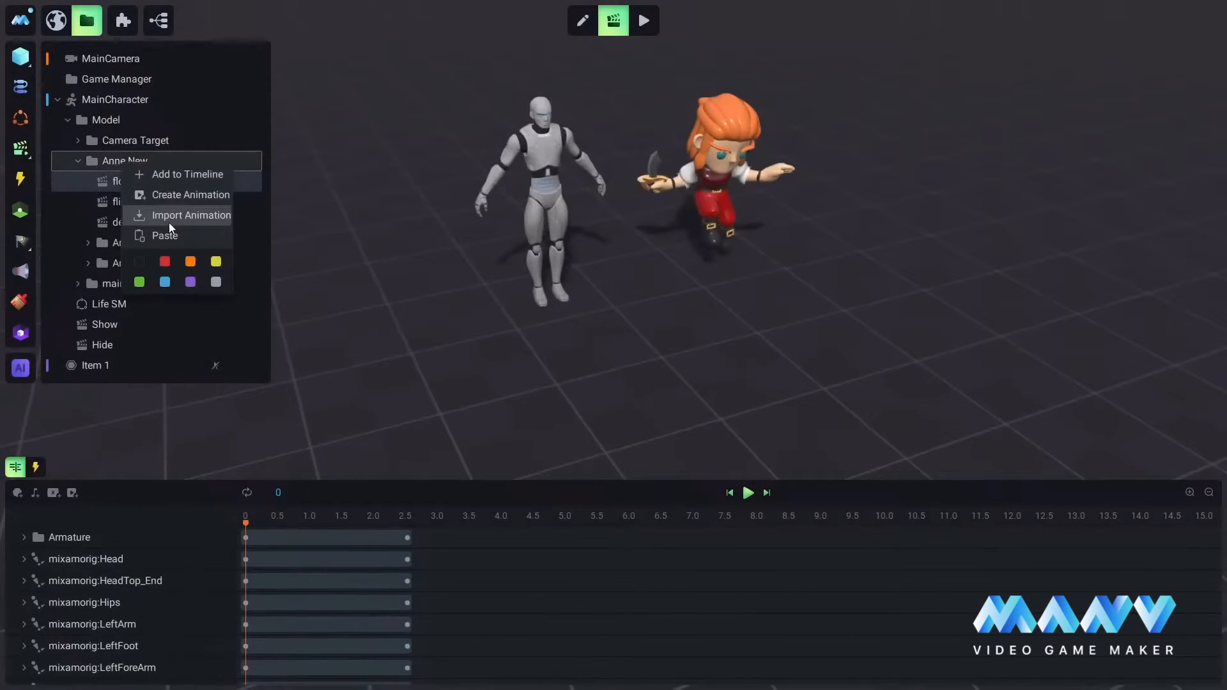
{"action": "left_click", "coordinate": [171, 215]}
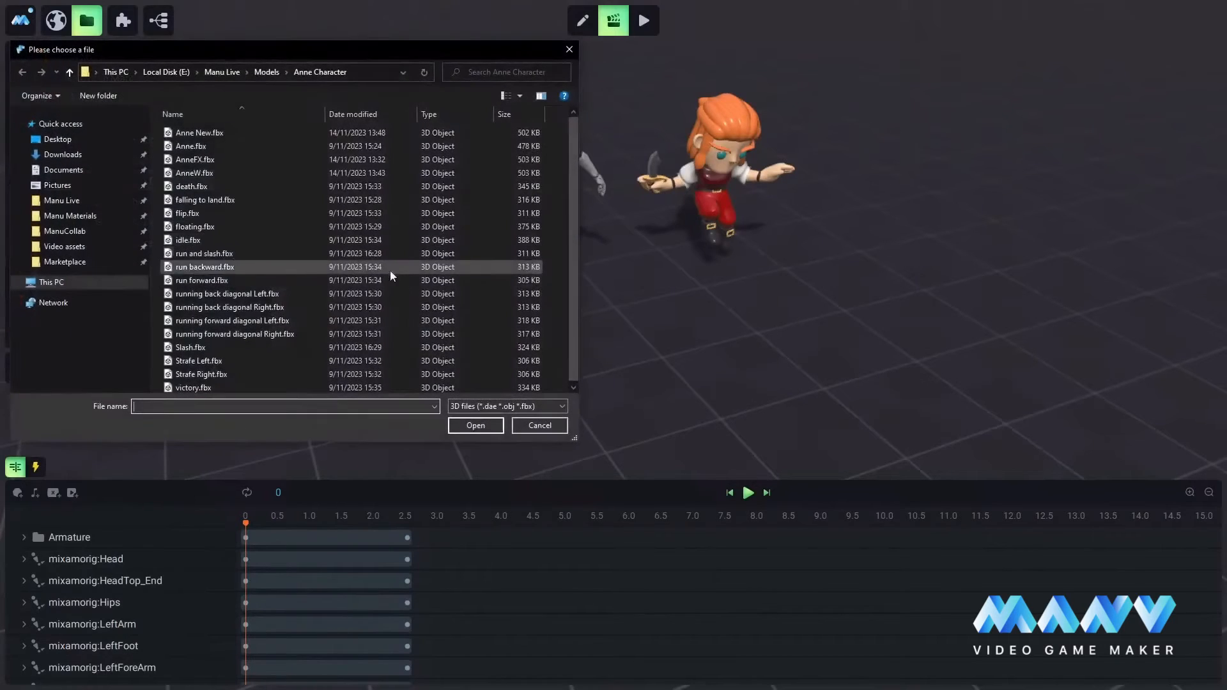
{"action": "left_click", "coordinate": [189, 229]}
{"action": "left_click", "coordinate": [186, 241]}
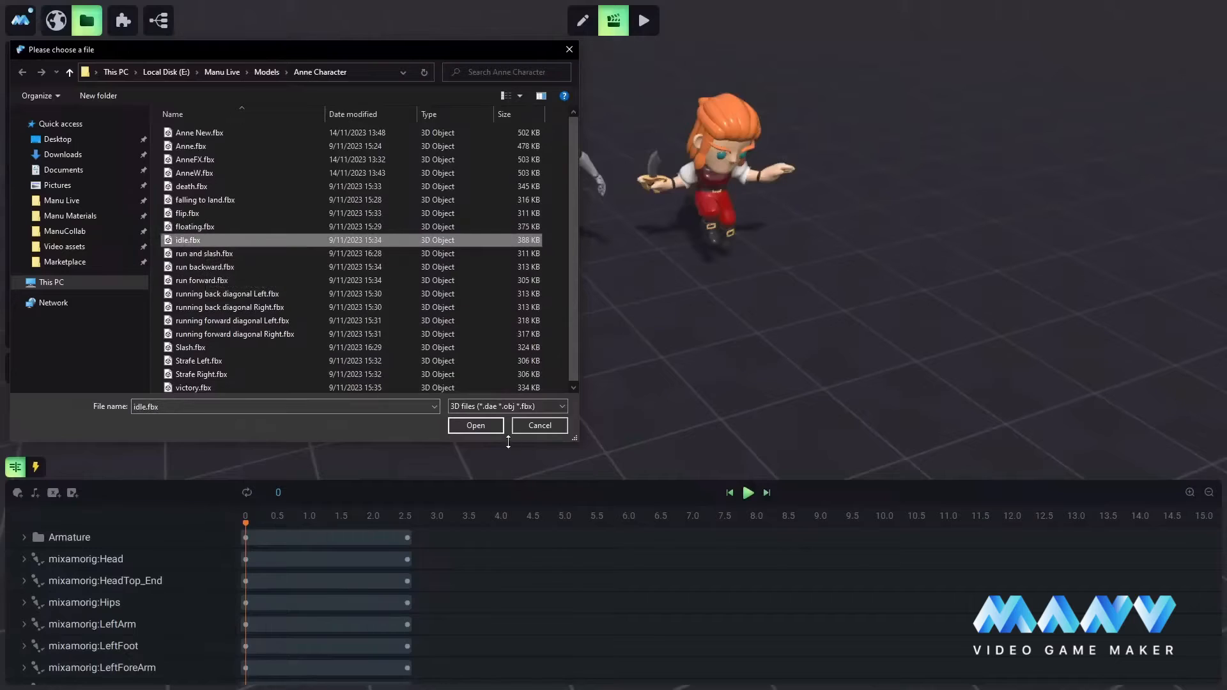
{"action": "left_click", "coordinate": [475, 425]}
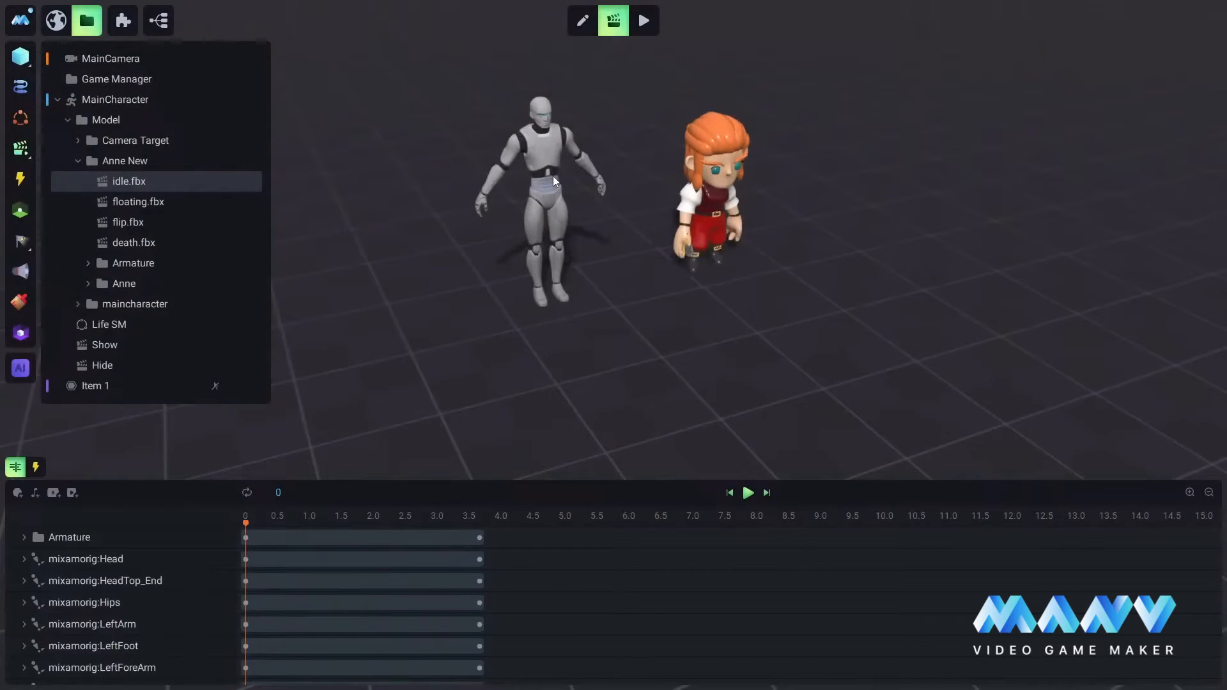
Review the default animations stored under Generic_male_base in the maincharacter model to see which ones Anne needs
{"action": "left_click", "coordinate": [78, 304]}
{"action": "scroll", "coordinate": [125, 253], "scroll_direction": "down", "scroll_amount": 1}
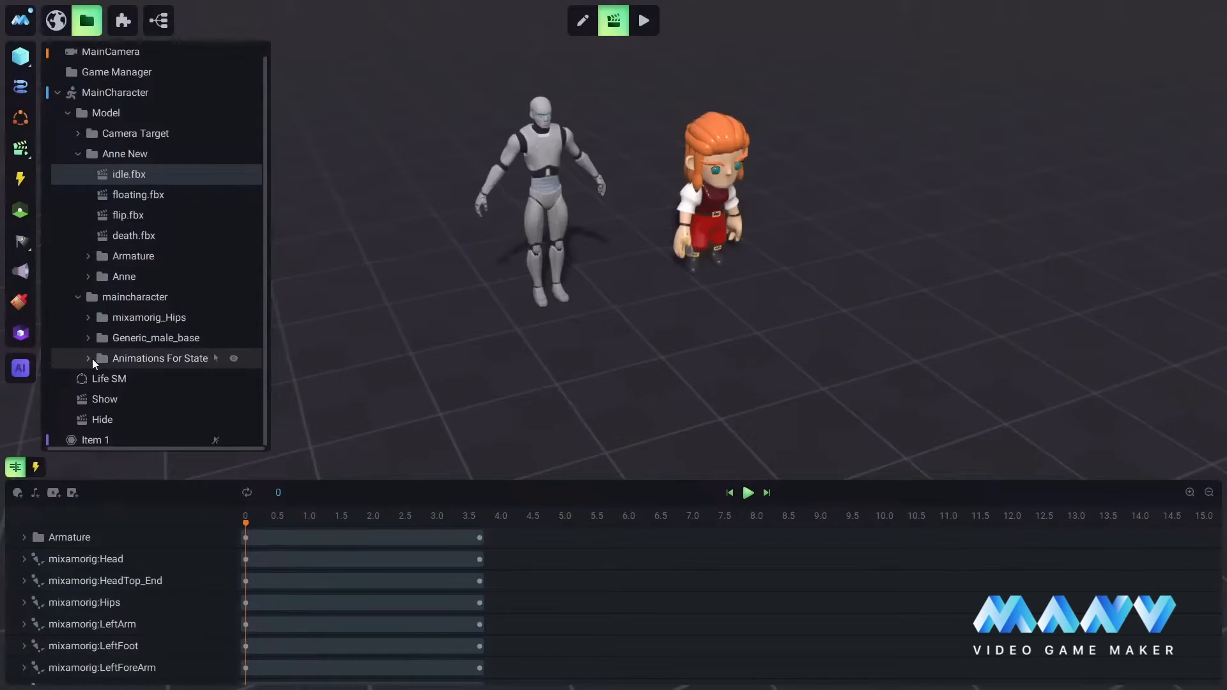
{"action": "left_click", "coordinate": [89, 337]}
{"action": "scroll", "coordinate": [140, 293], "scroll_direction": "down", "scroll_amount": 2}
{"action": "scroll", "coordinate": [139, 290], "scroll_direction": "down", "scroll_amount": 5}
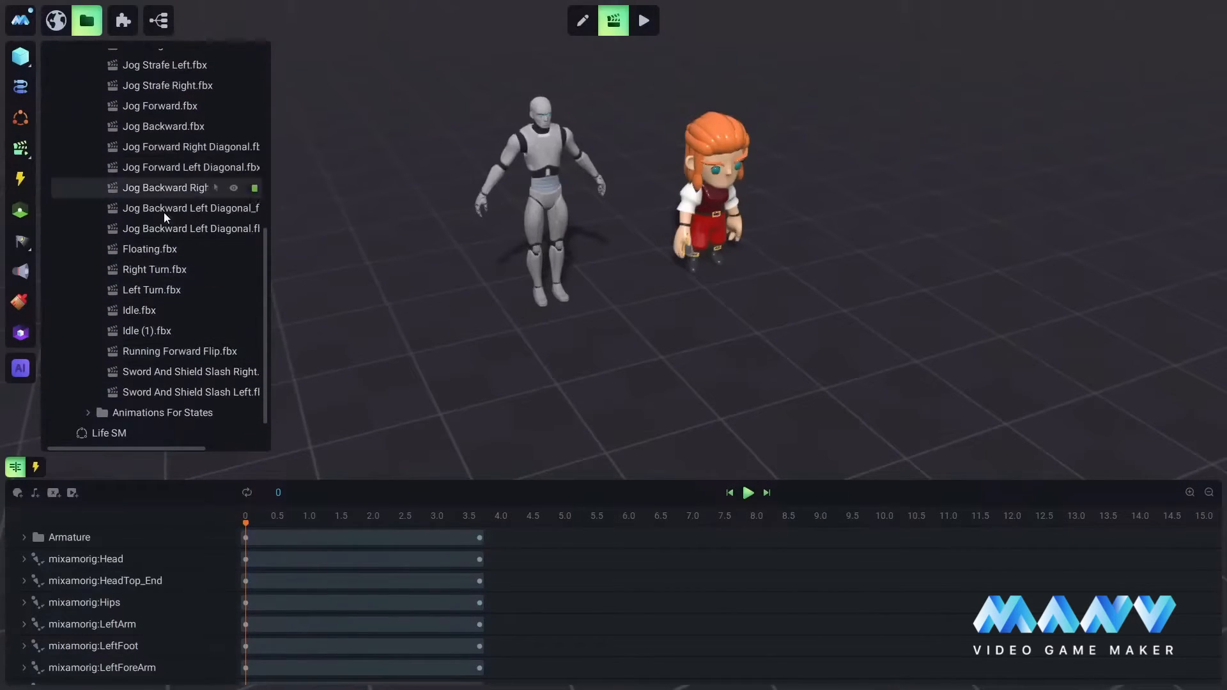
{"action": "scroll", "coordinate": [165, 243], "scroll_direction": "up", "scroll_amount": 5}
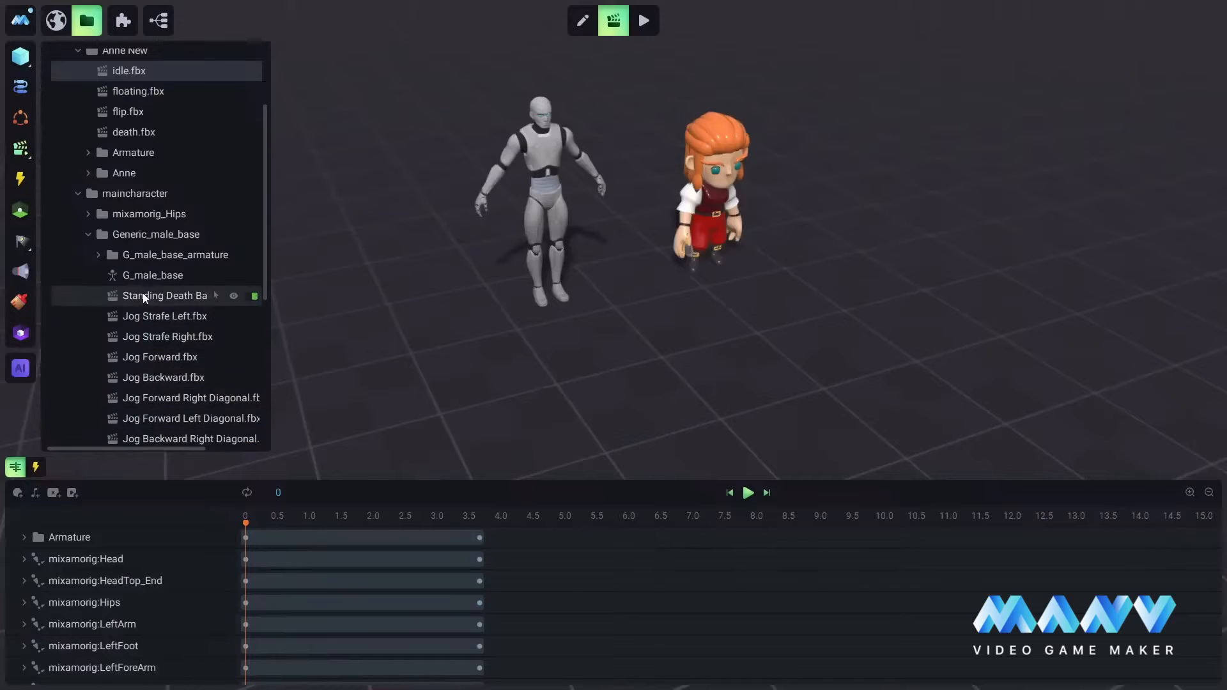
{"action": "left_click", "coordinate": [88, 234]}
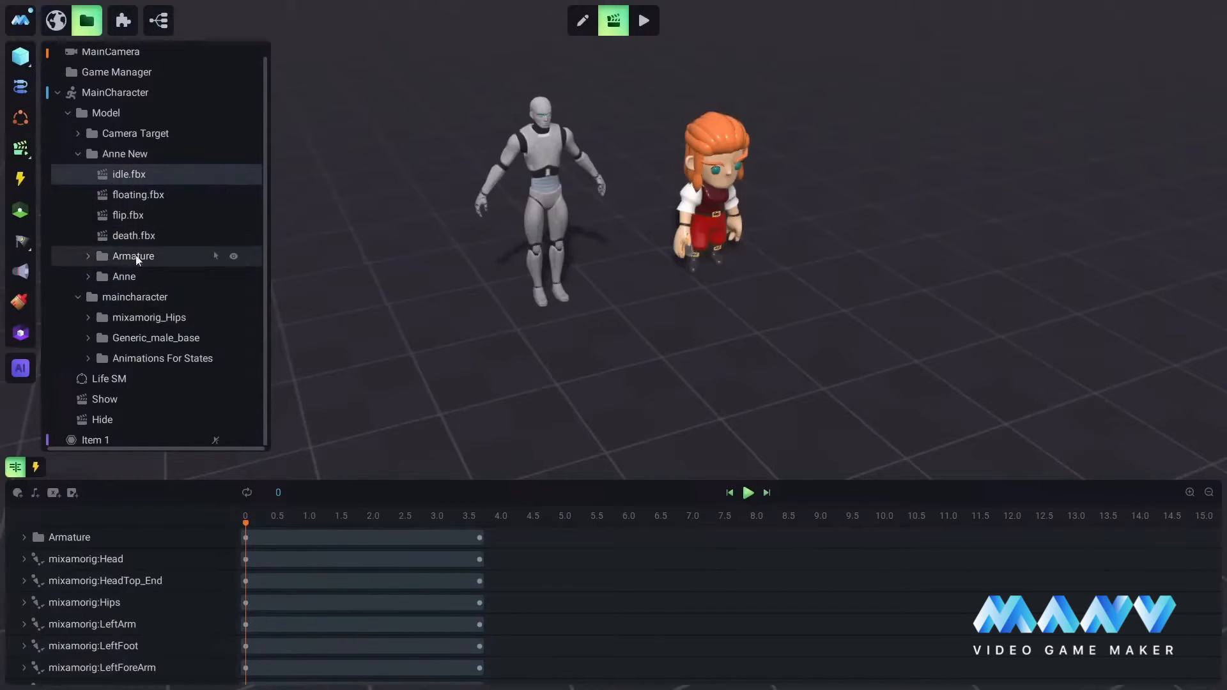
Import run backward.fbx and run forward.fbx as two separate animations for the Anne New model
{"action": "right_click", "coordinate": [110, 154]}
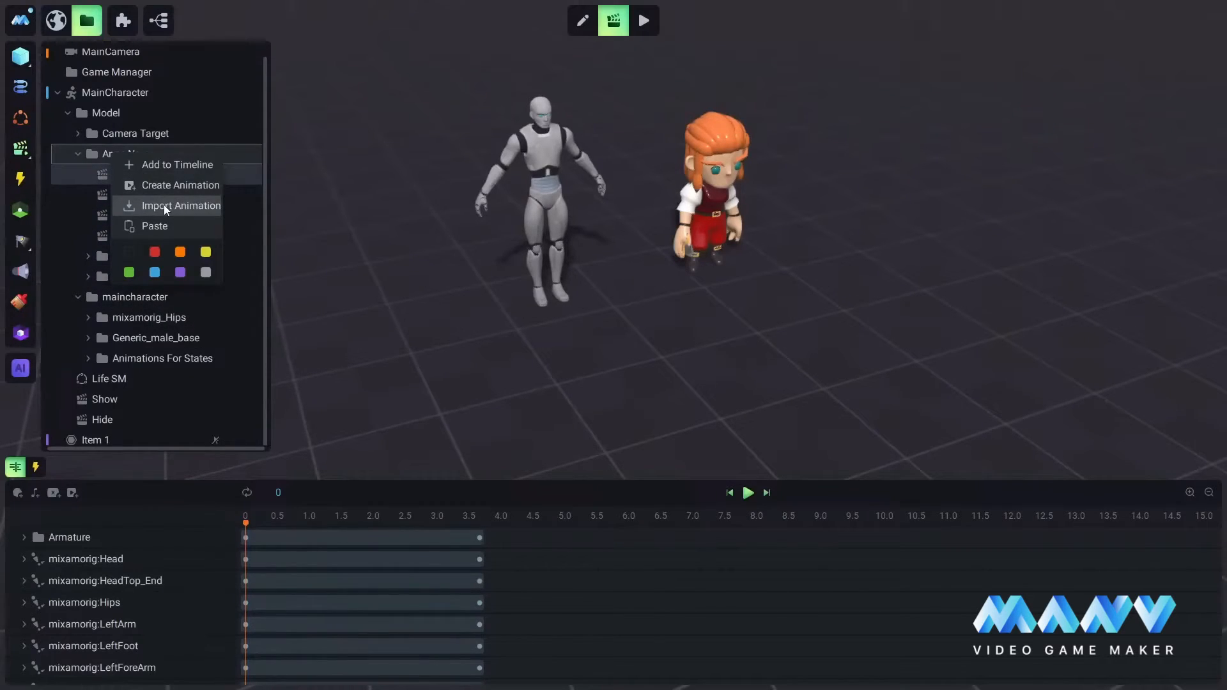
{"action": "left_click", "coordinate": [165, 205]}
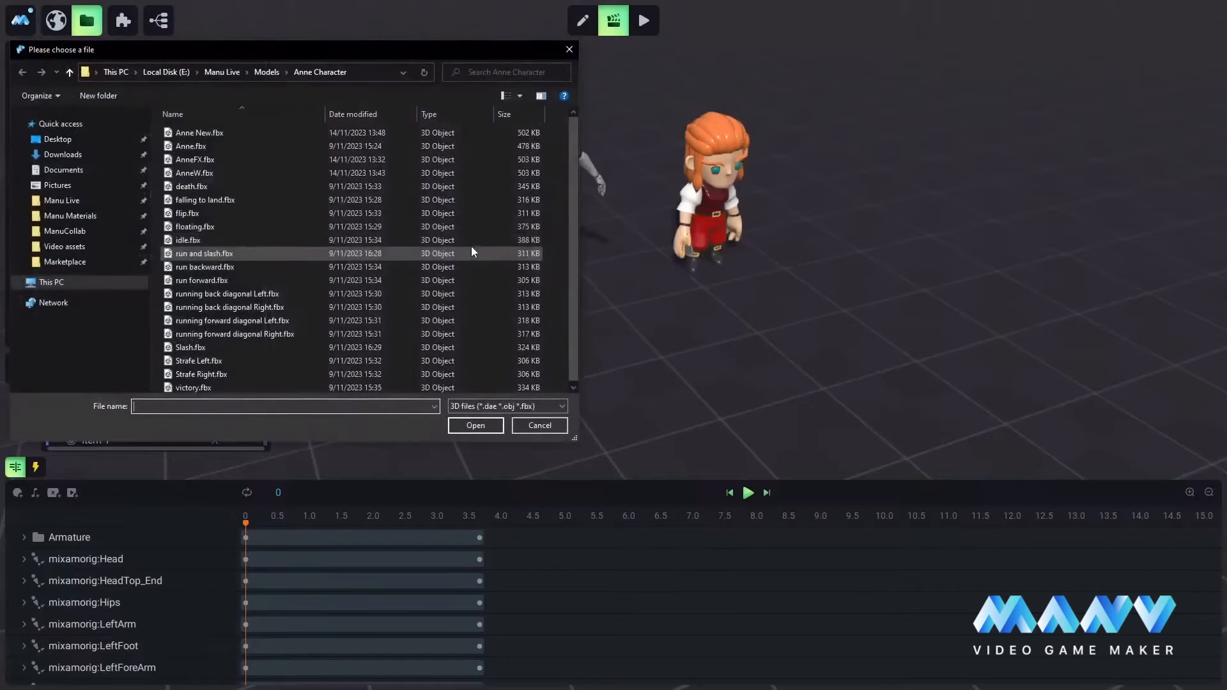
{"action": "left_click", "coordinate": [193, 253]}
{"action": "left_click", "coordinate": [205, 264]}
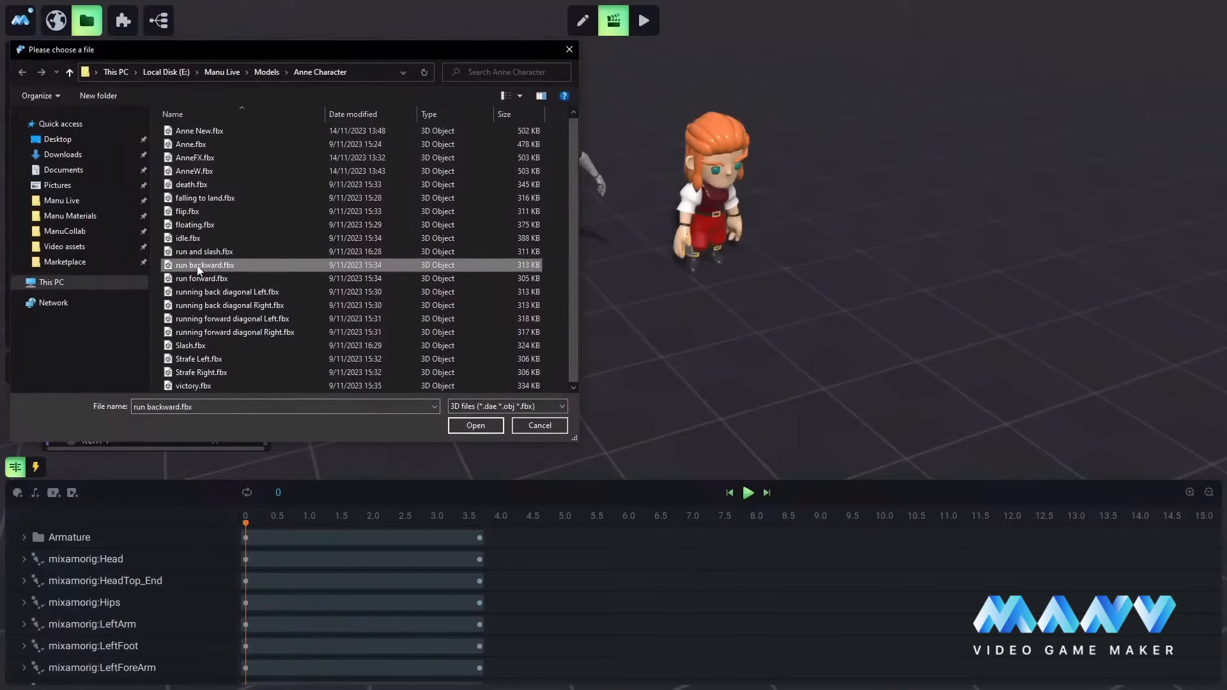
{"action": "left_click", "coordinate": [474, 425]}
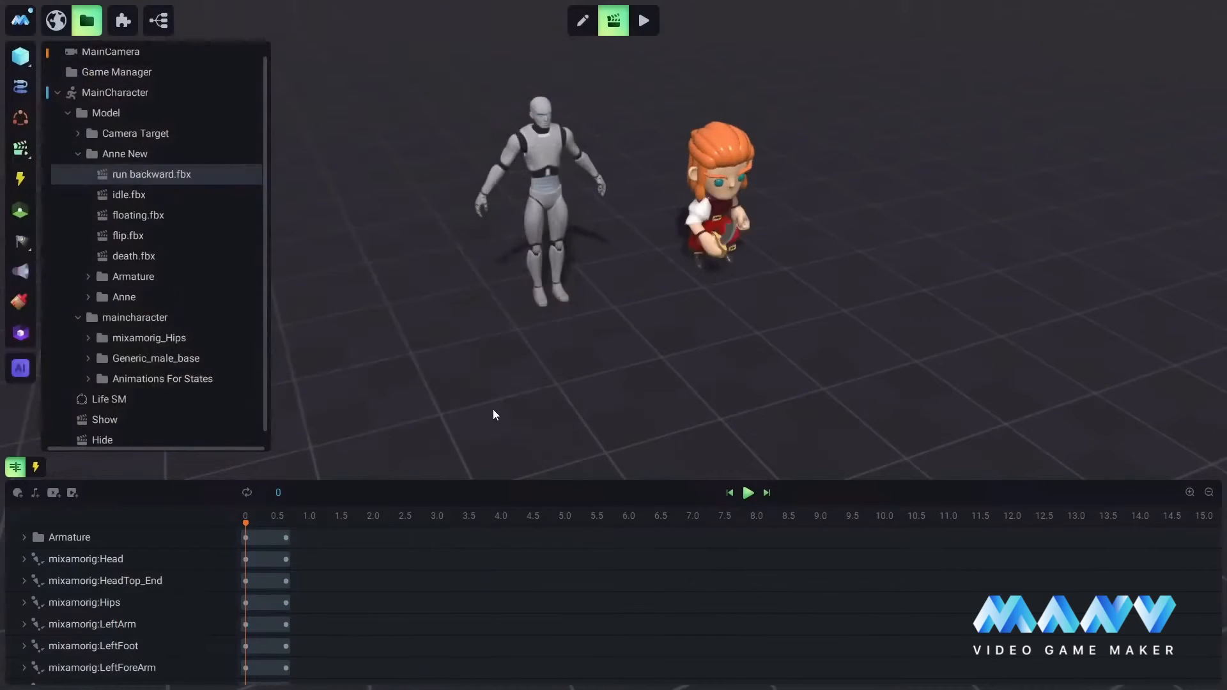
{"action": "right_click", "coordinate": [105, 156]}
{"action": "left_click", "coordinate": [156, 209]}
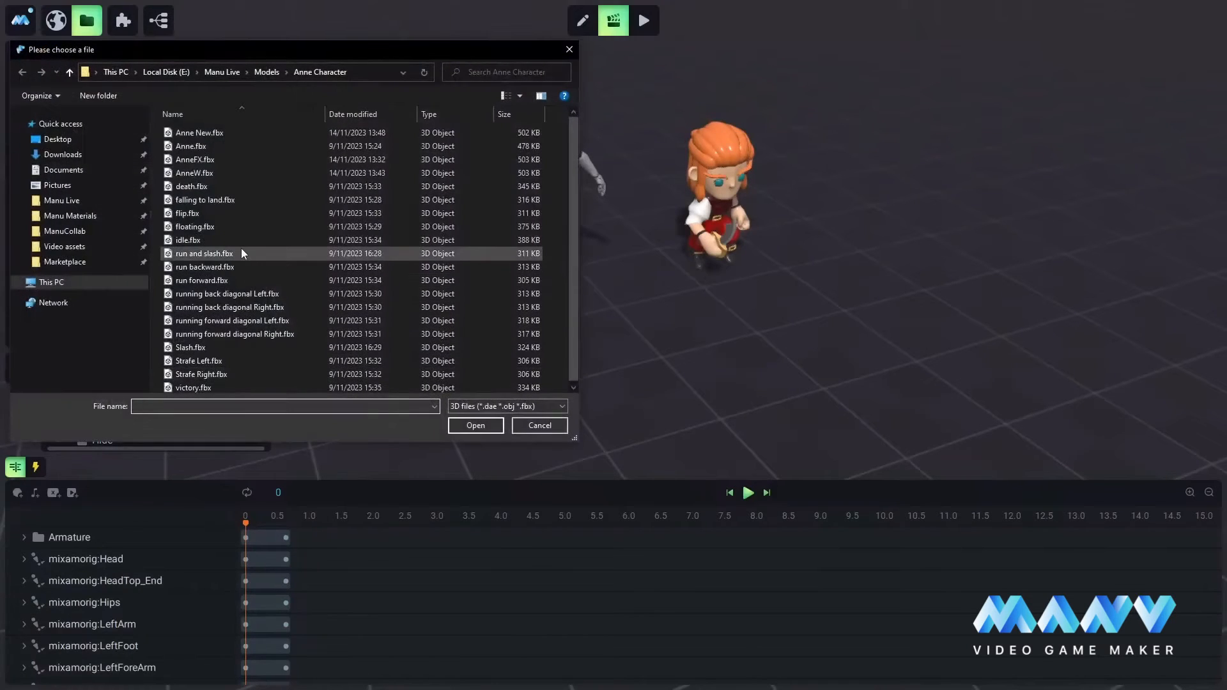
{"action": "left_click", "coordinate": [199, 280]}
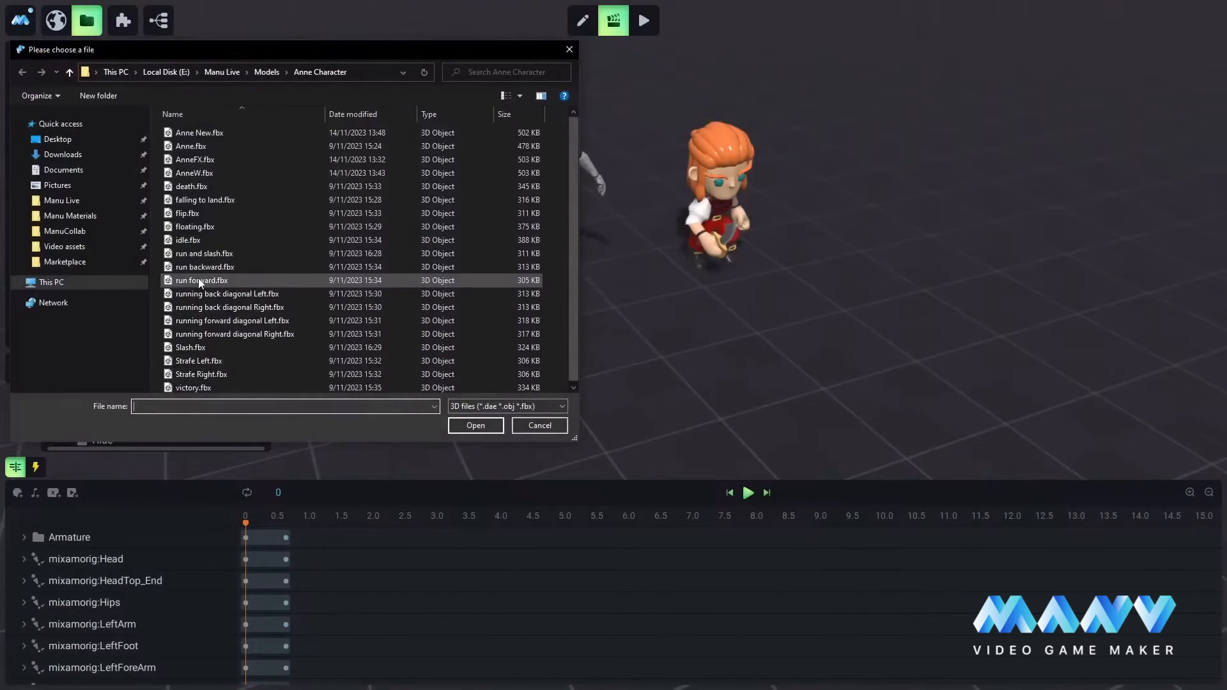
{"action": "left_click", "coordinate": [472, 425]}
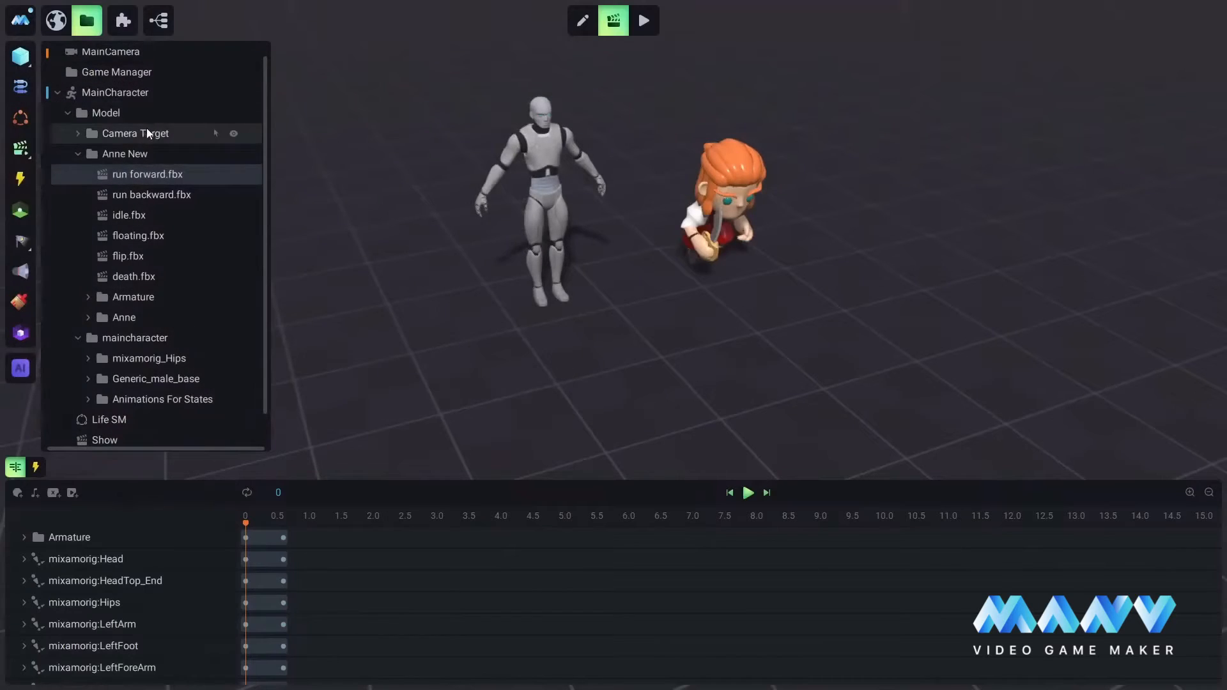
Import running back diagonal Left.fbx and running back diagonal Right.fbx as animations for Anne New
{"action": "right_click", "coordinate": [120, 156]}
{"action": "left_click", "coordinate": [183, 203]}
{"action": "left_click", "coordinate": [192, 295]}
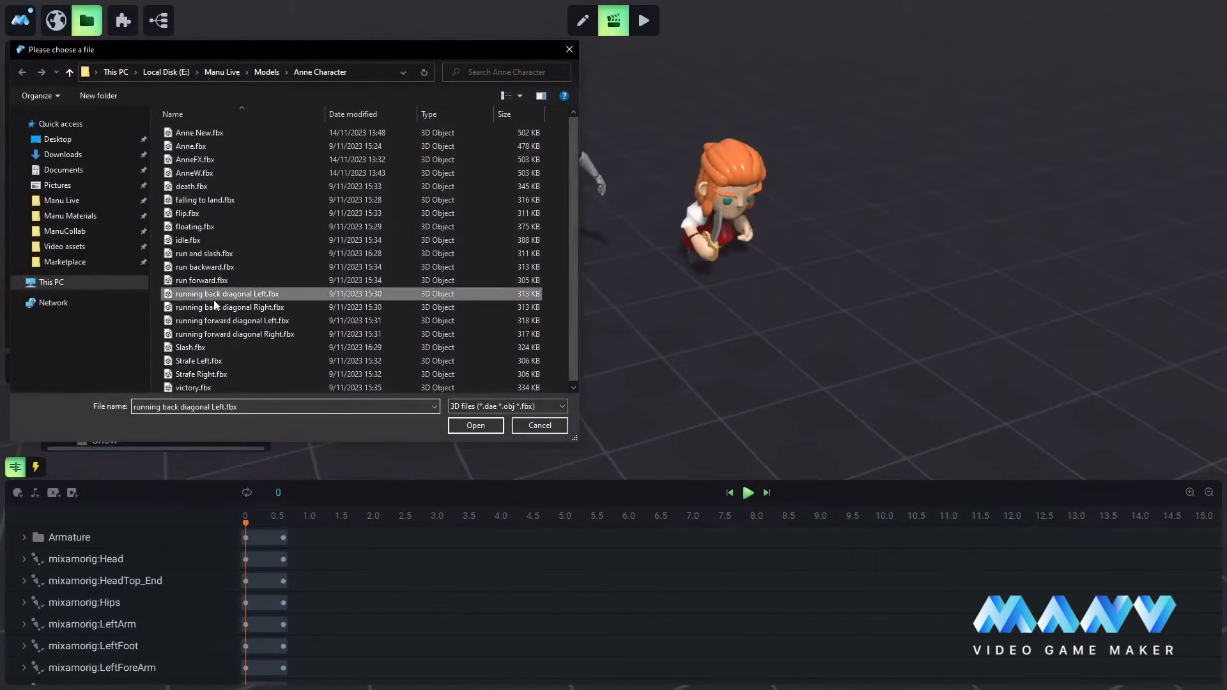
{"action": "left_click", "coordinate": [473, 425]}
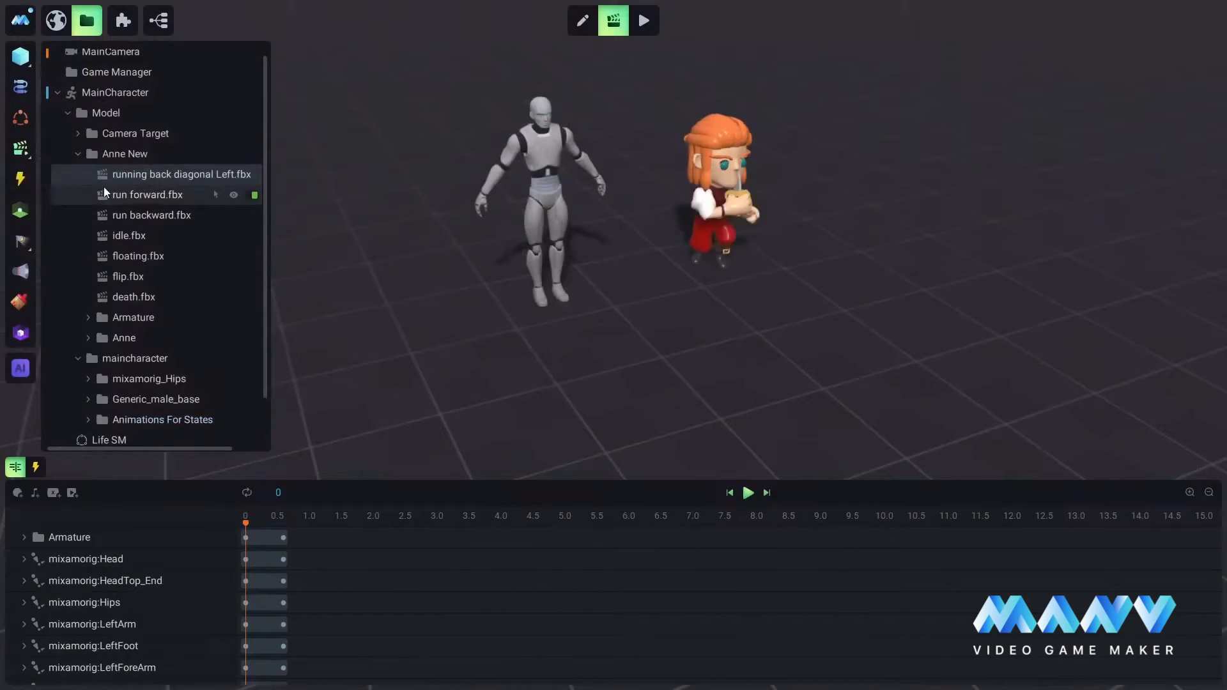
{"action": "right_click", "coordinate": [122, 156]}
{"action": "left_click", "coordinate": [175, 203]}
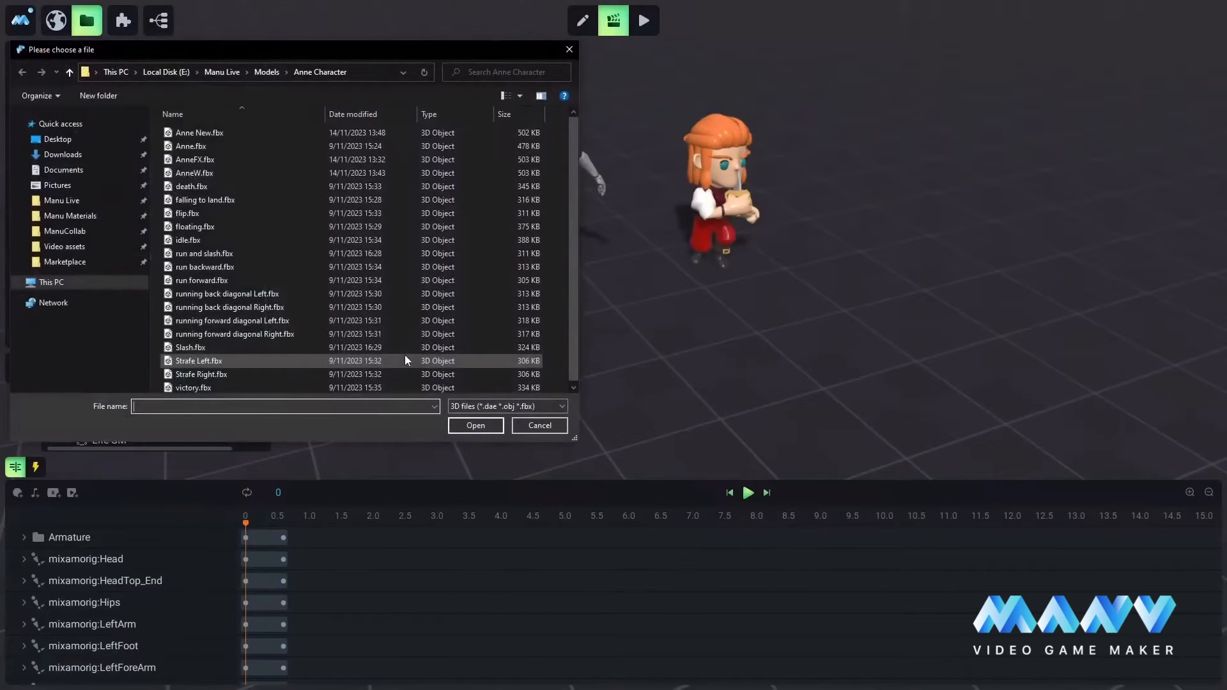
{"action": "left_click", "coordinate": [236, 307]}
{"action": "left_click", "coordinate": [467, 425]}
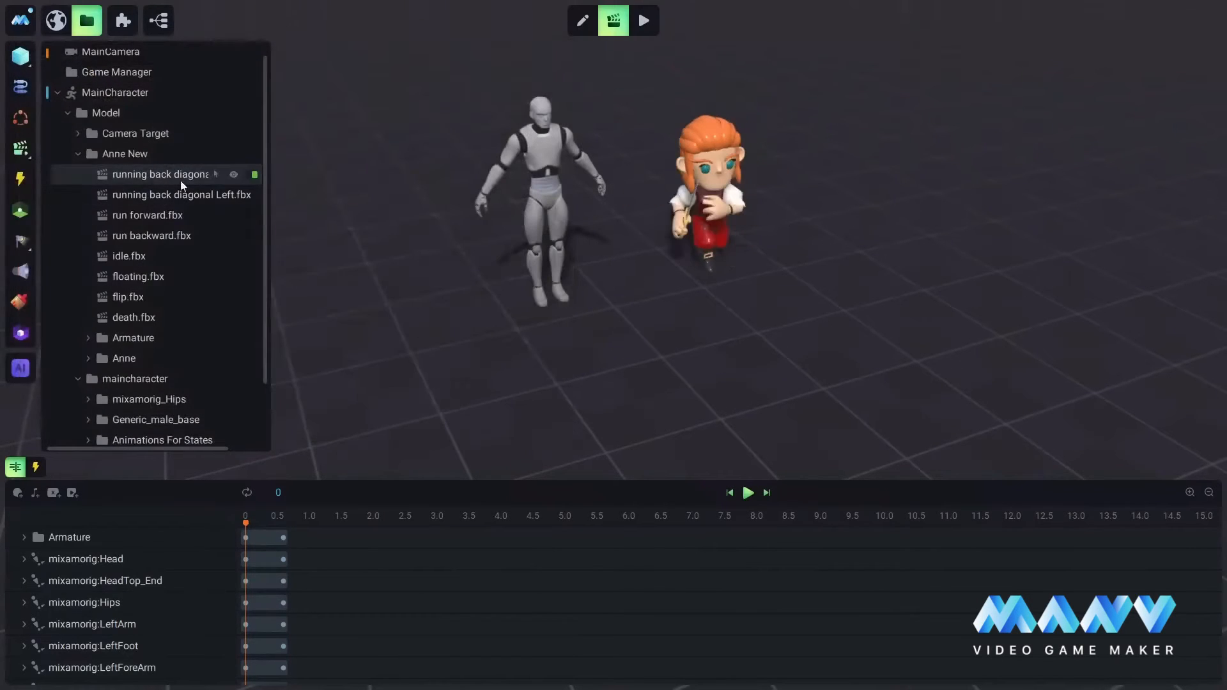
Import running forward diagonal Left.fbx and running forward diagonal Right.fbx as animations for Anne New
{"action": "right_click", "coordinate": [128, 153]}
{"action": "left_click", "coordinate": [175, 205]}
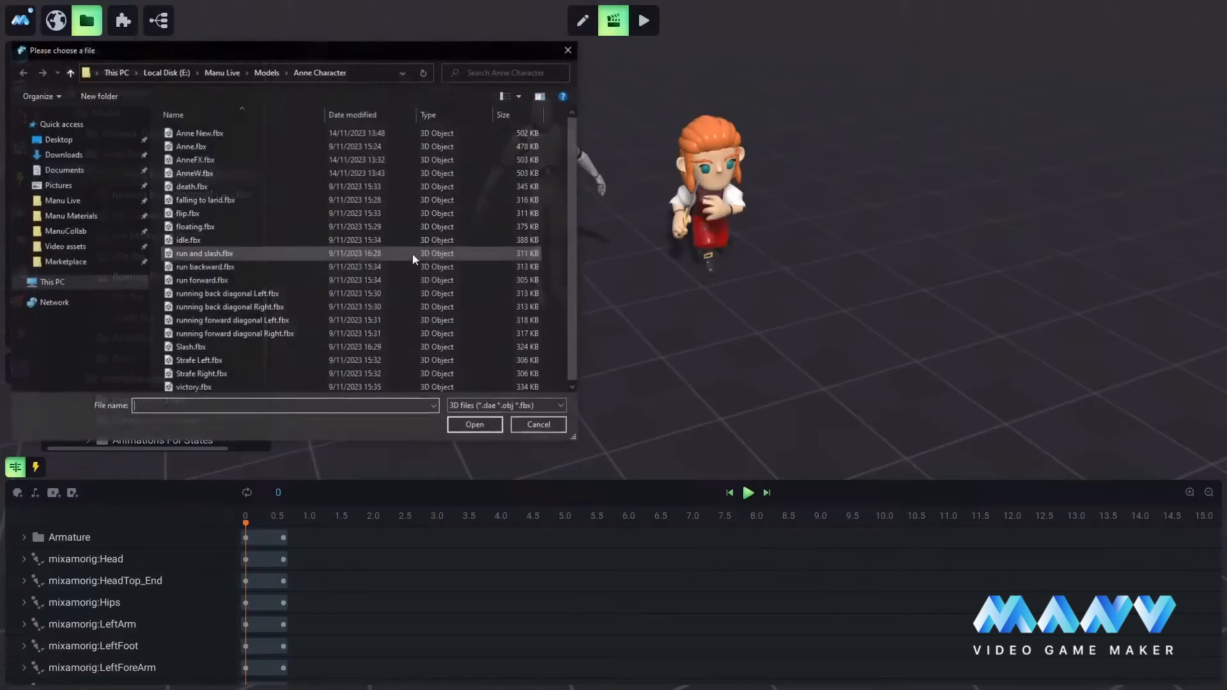
{"action": "left_click", "coordinate": [221, 322]}
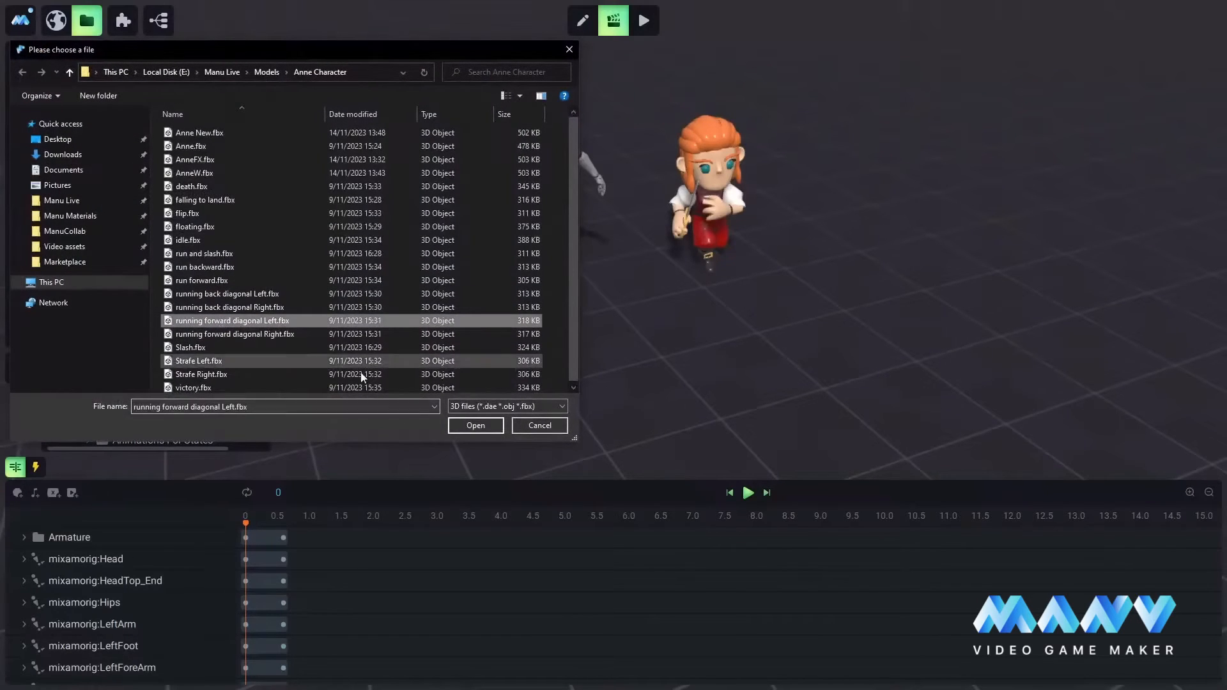
{"action": "left_click", "coordinate": [467, 427]}
{"action": "right_click", "coordinate": [131, 152]}
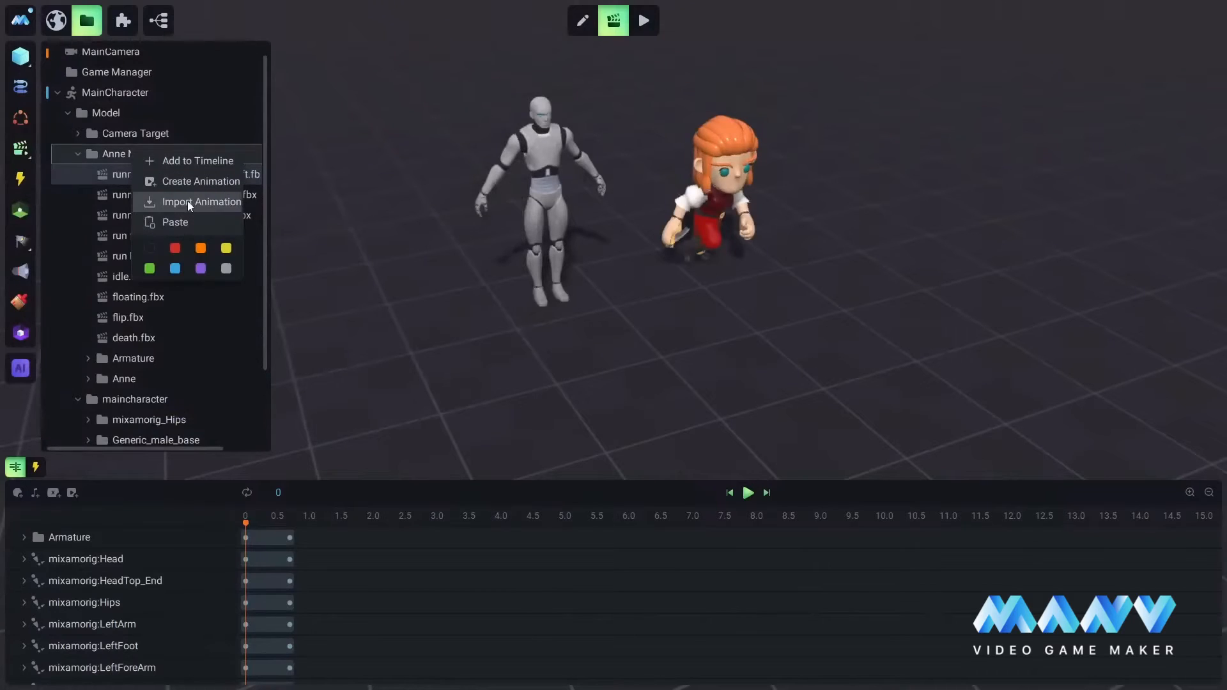
{"action": "left_click", "coordinate": [189, 203]}
{"action": "left_click", "coordinate": [236, 335]}
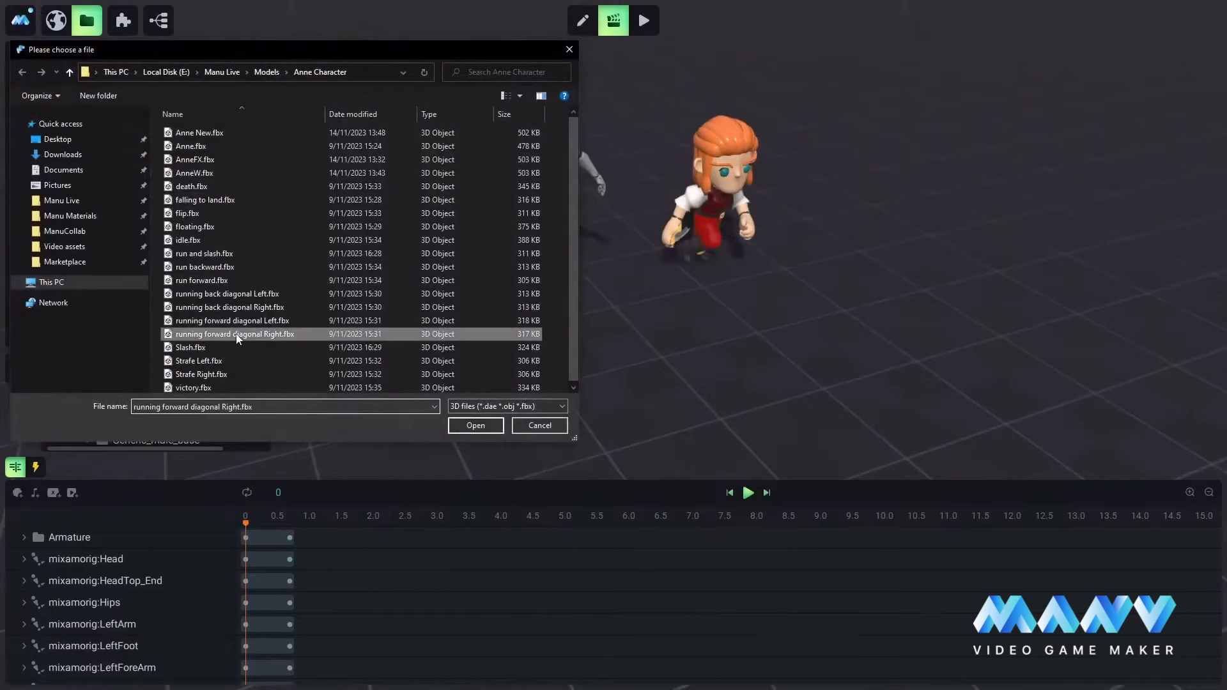
{"action": "left_click", "coordinate": [476, 425]}
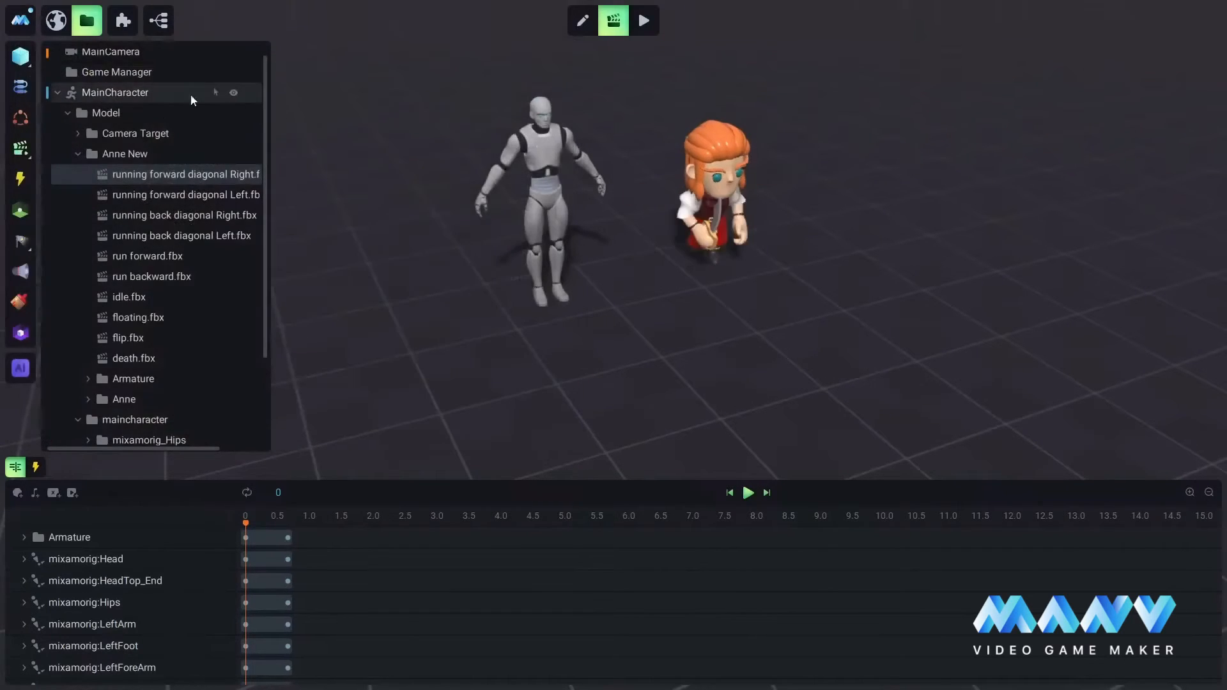
Import Slash.fbx from the Anne Character folder as the attack animation for Anne New
{"action": "right_click", "coordinate": [119, 155]}
{"action": "left_click", "coordinate": [167, 204]}
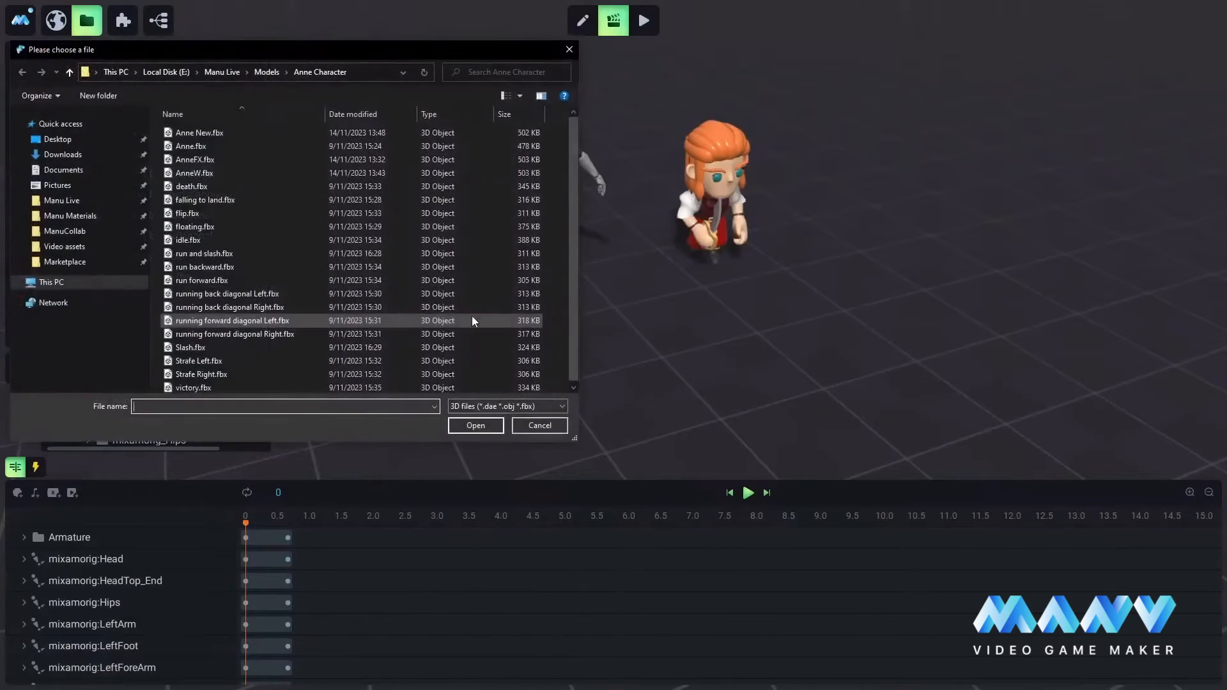
{"action": "left_click", "coordinate": [195, 346]}
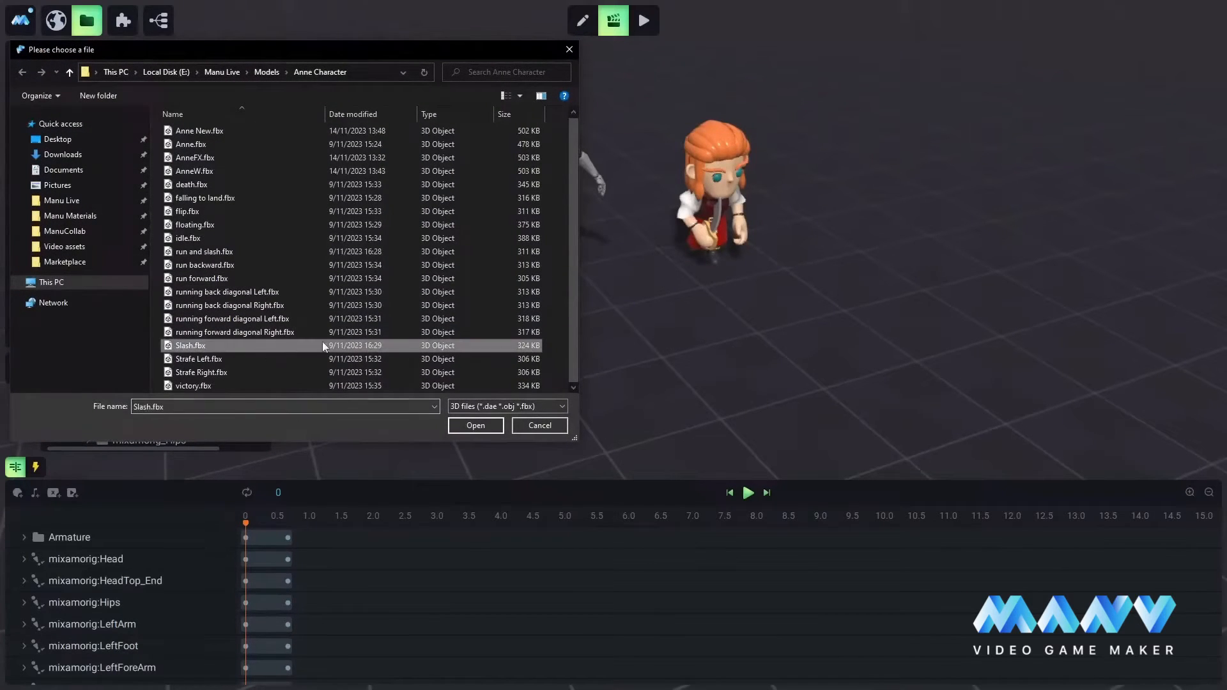
{"action": "left_click", "coordinate": [478, 427]}
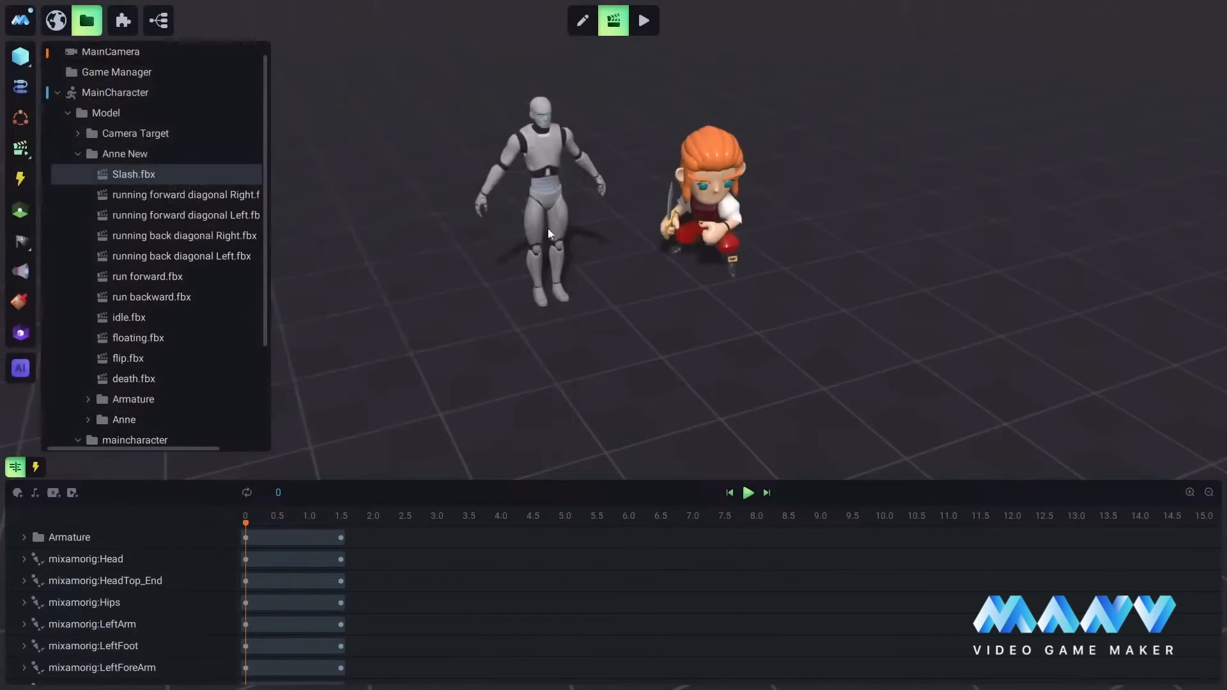
Import Strafe Left.fbx and Strafe Right.fbx as the sideways movement animations for Anne New
{"action": "right_click", "coordinate": [116, 154]}
{"action": "left_click", "coordinate": [157, 214]}
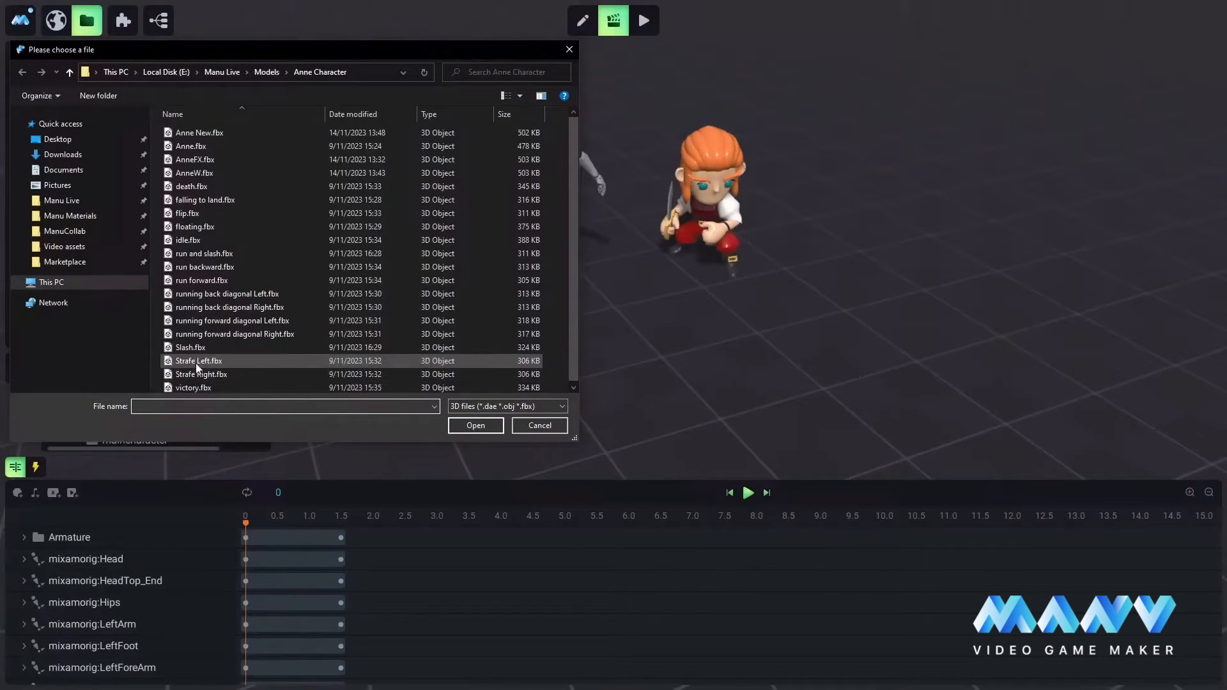
{"action": "left_click", "coordinate": [256, 361]}
{"action": "left_click", "coordinate": [476, 426]}
{"action": "right_click", "coordinate": [132, 155]}
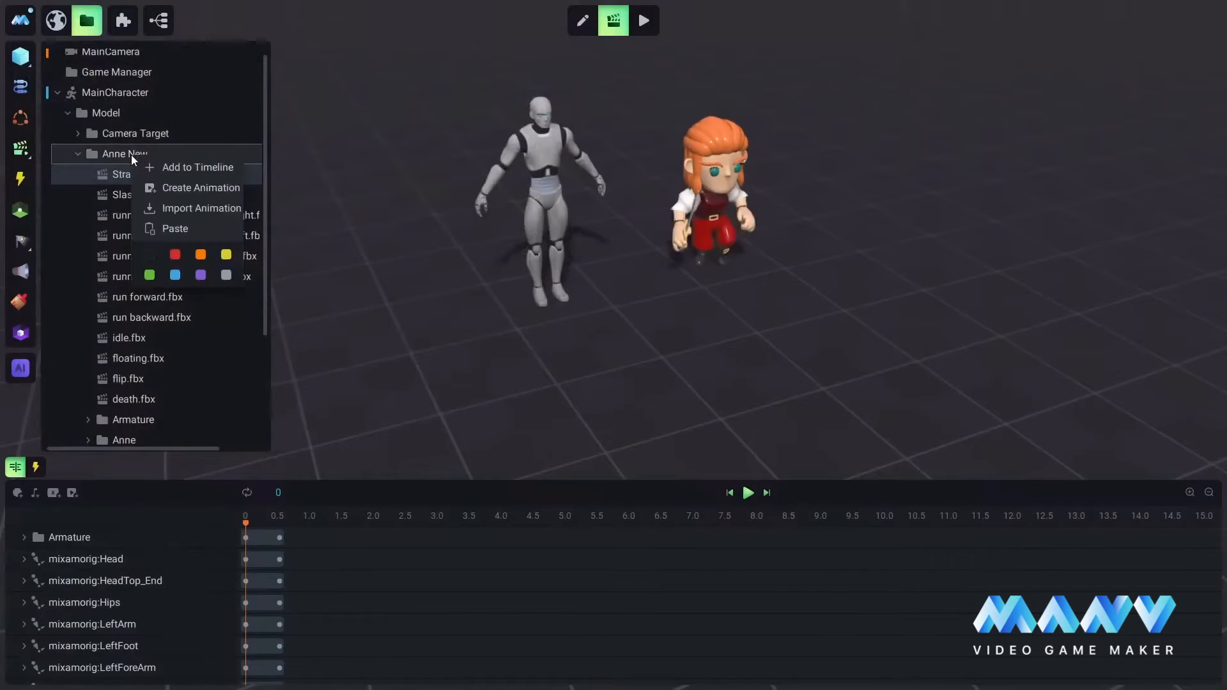
{"action": "left_click", "coordinate": [201, 209]}
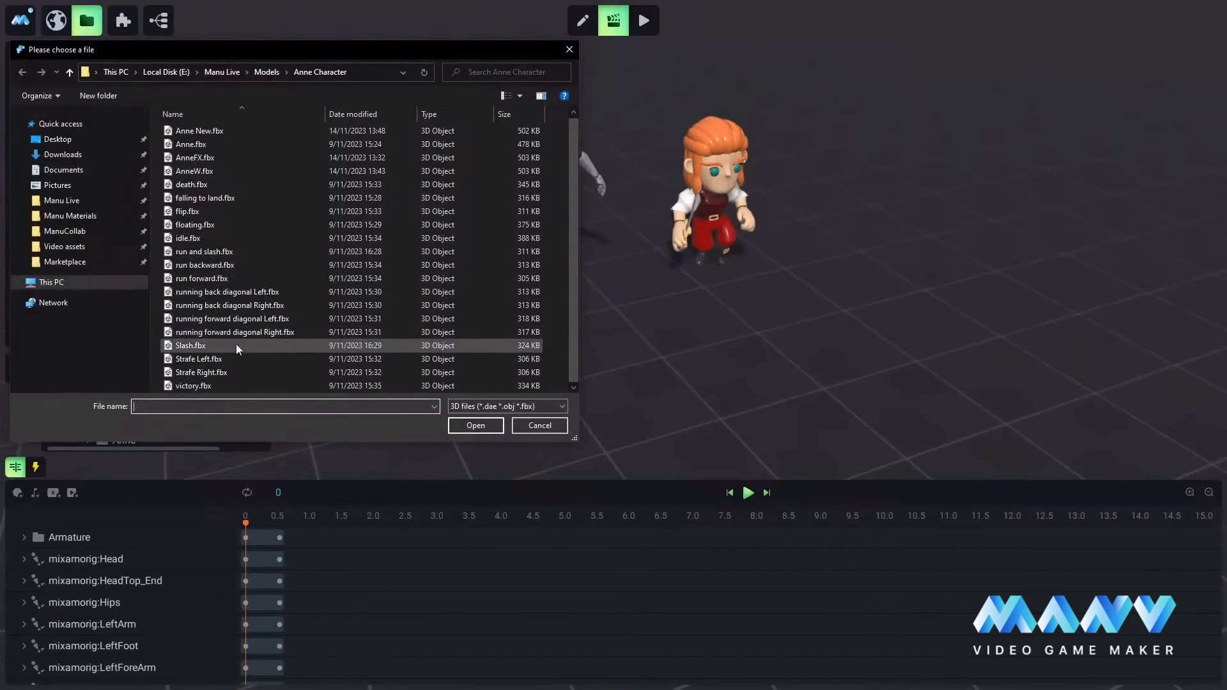
{"action": "left_click", "coordinate": [200, 372]}
{"action": "left_click", "coordinate": [476, 426]}
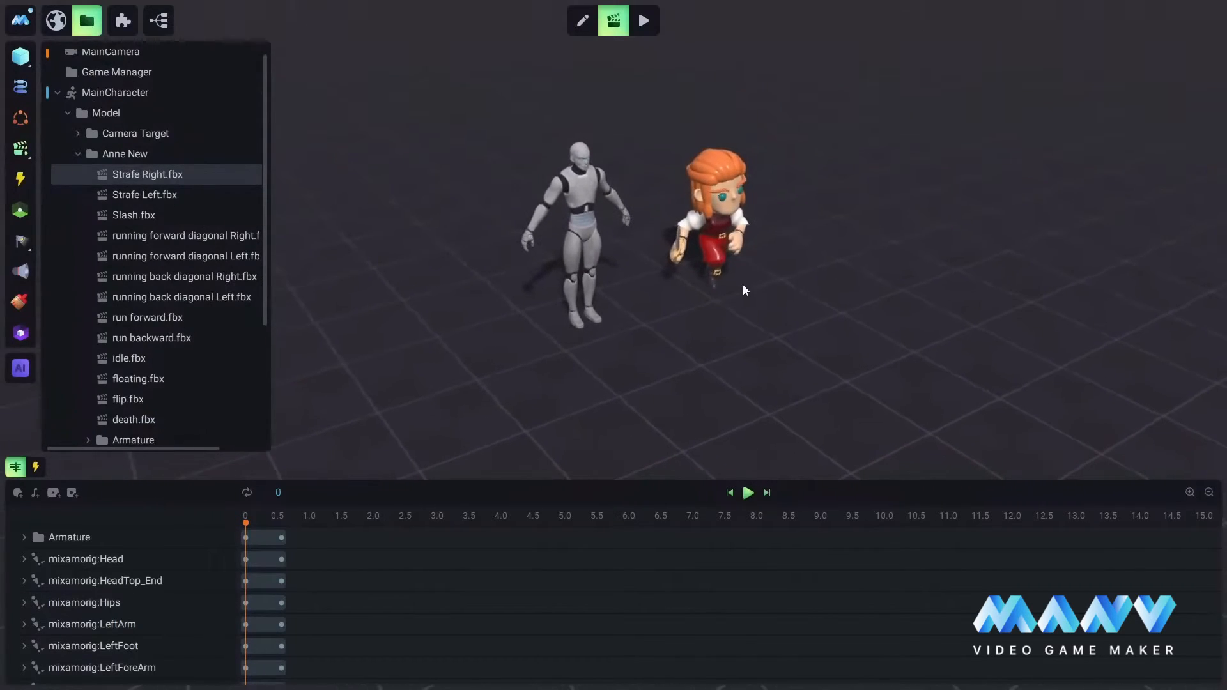
Save the project with the imported Anne New animations and check the save state among the file options
{"action": "key", "text": "ctrl+s"}
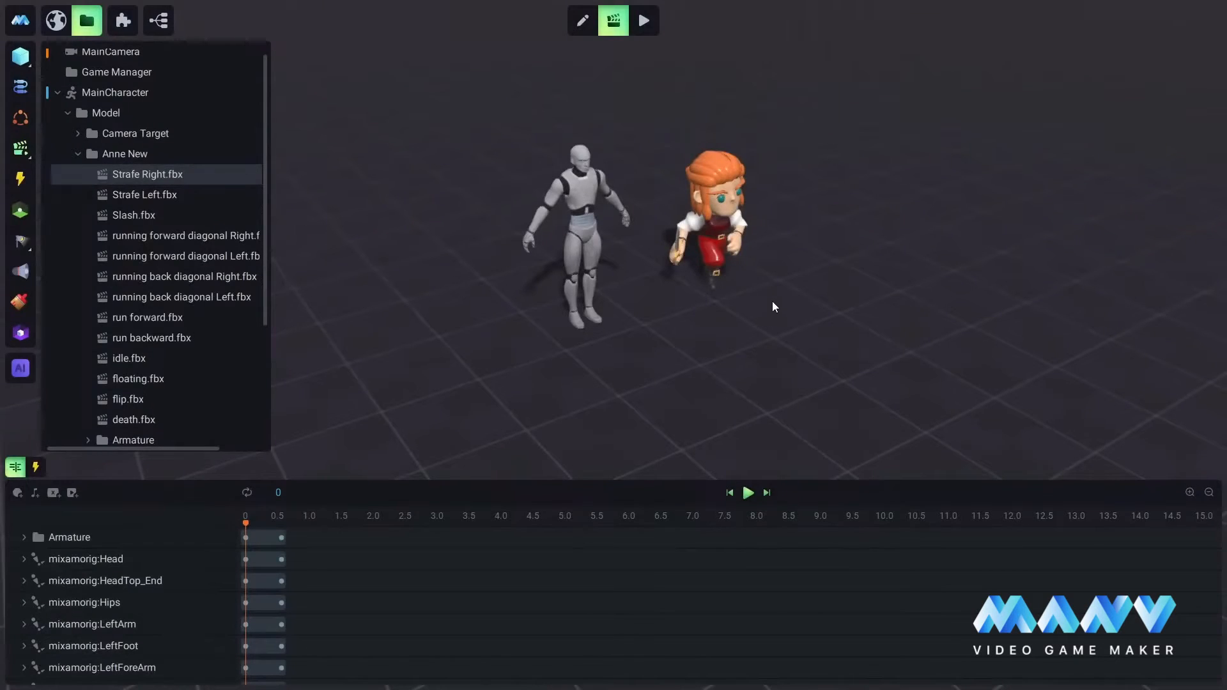
{"action": "left_click", "coordinate": [20, 20]}
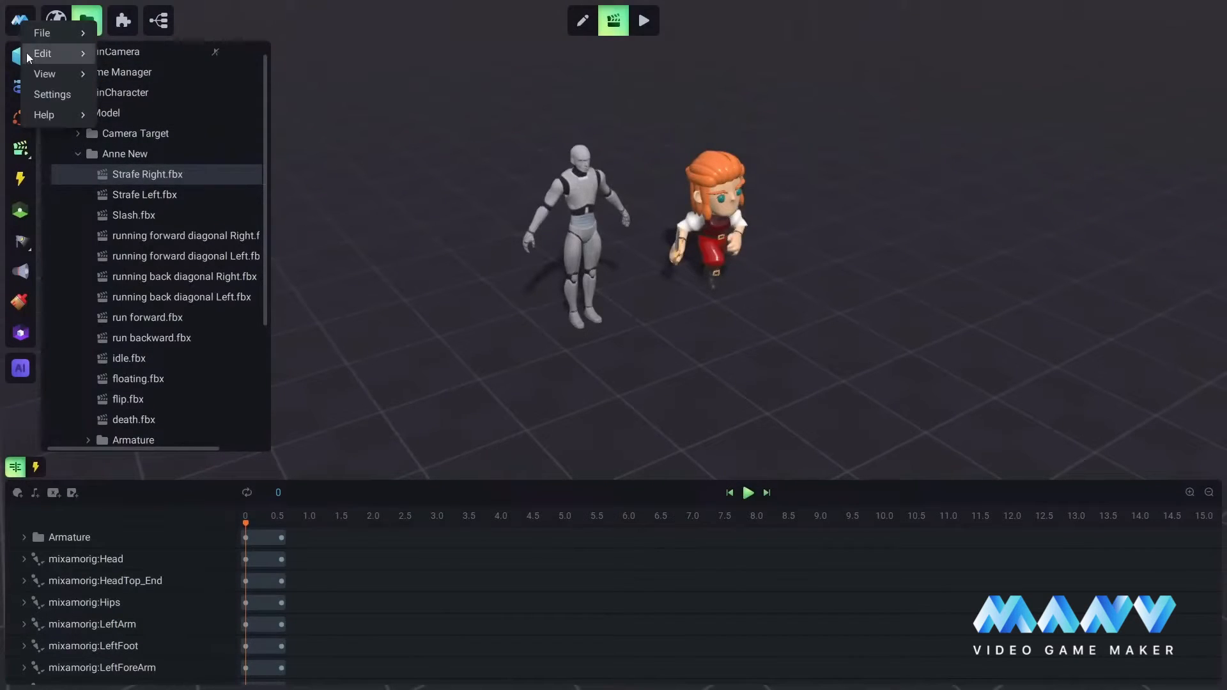
{"action": "mouse_move", "coordinate": [90, 73]}
{"action": "mouse_move", "coordinate": [51, 34]}
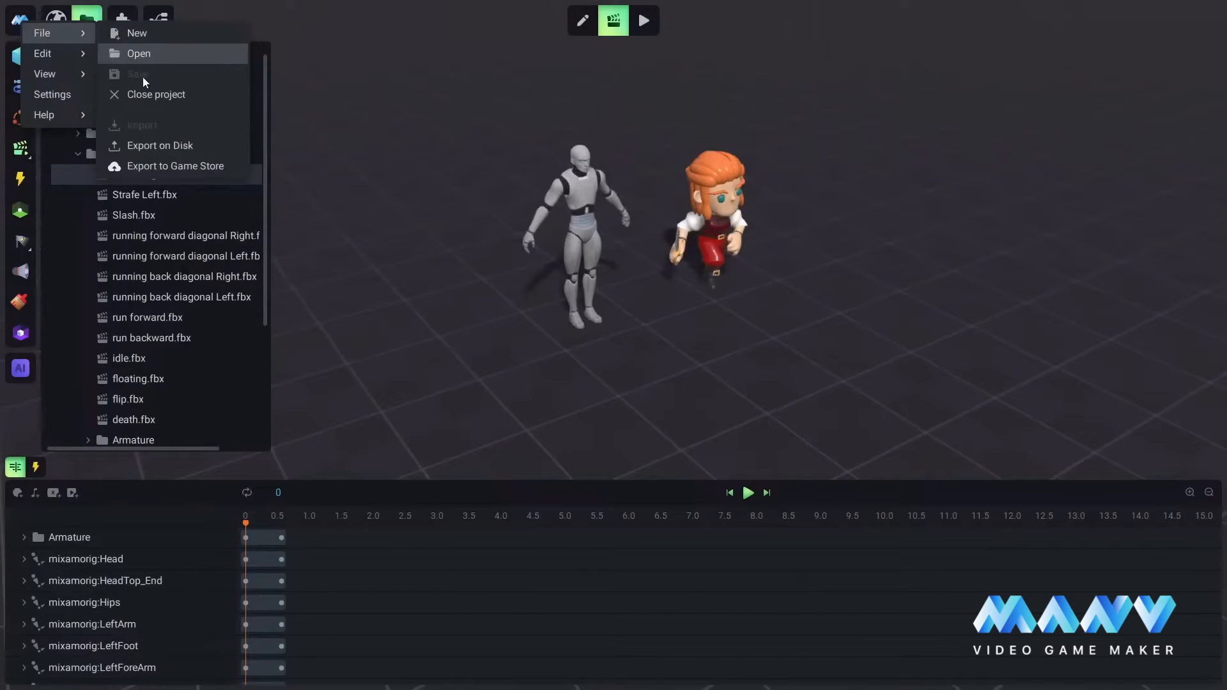
{"action": "left_click", "coordinate": [642, 316]}
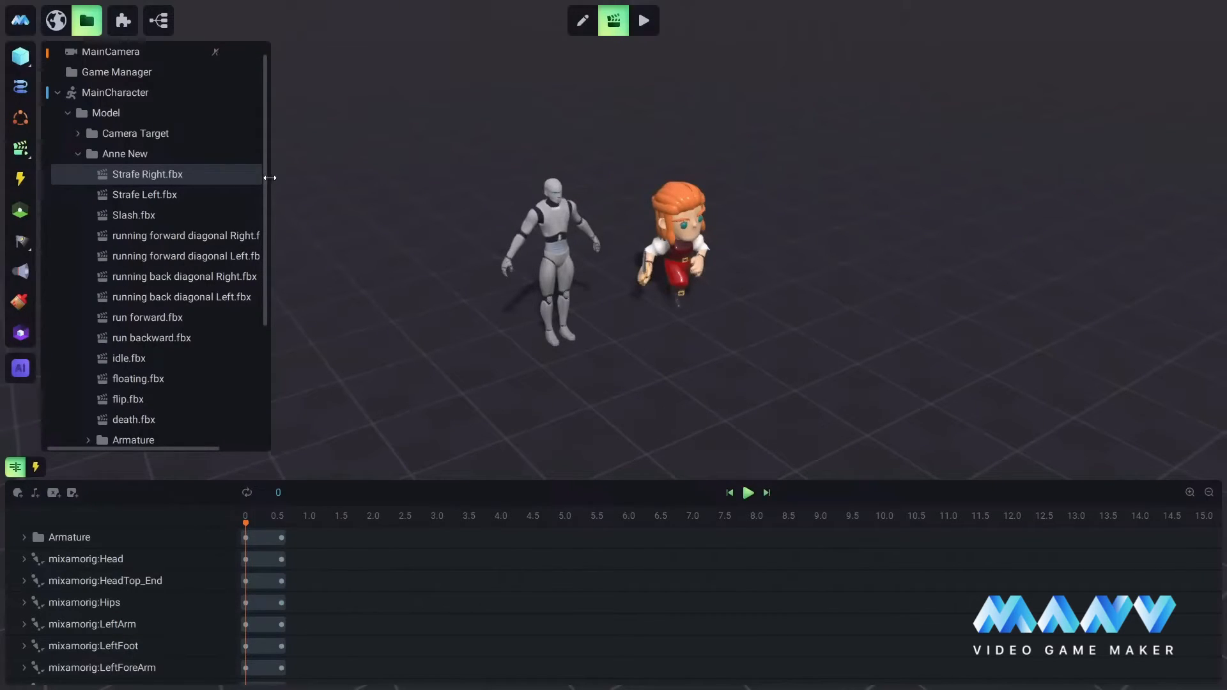
Widen the object hierarchy, collapse Anne New and expand the Animations For States folder under maincharacter
{"action": "left_click_drag", "start_coordinate": [273, 176], "coordinate": [310, 178]}
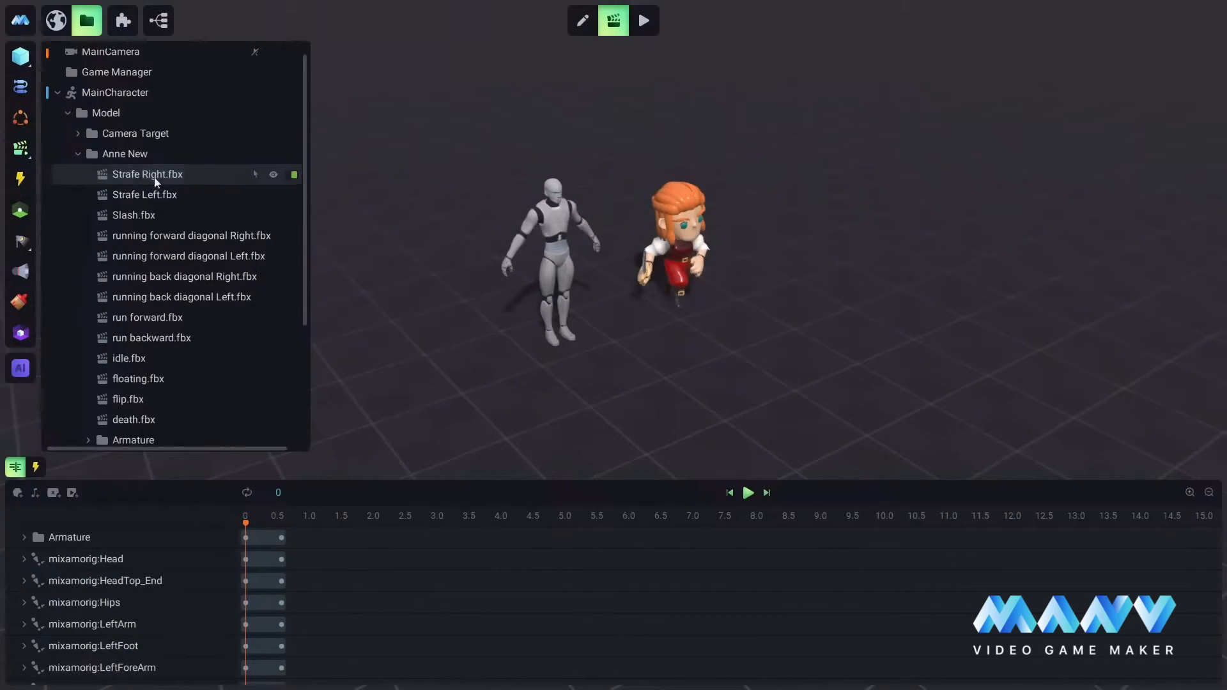
{"action": "left_click", "coordinate": [77, 154]}
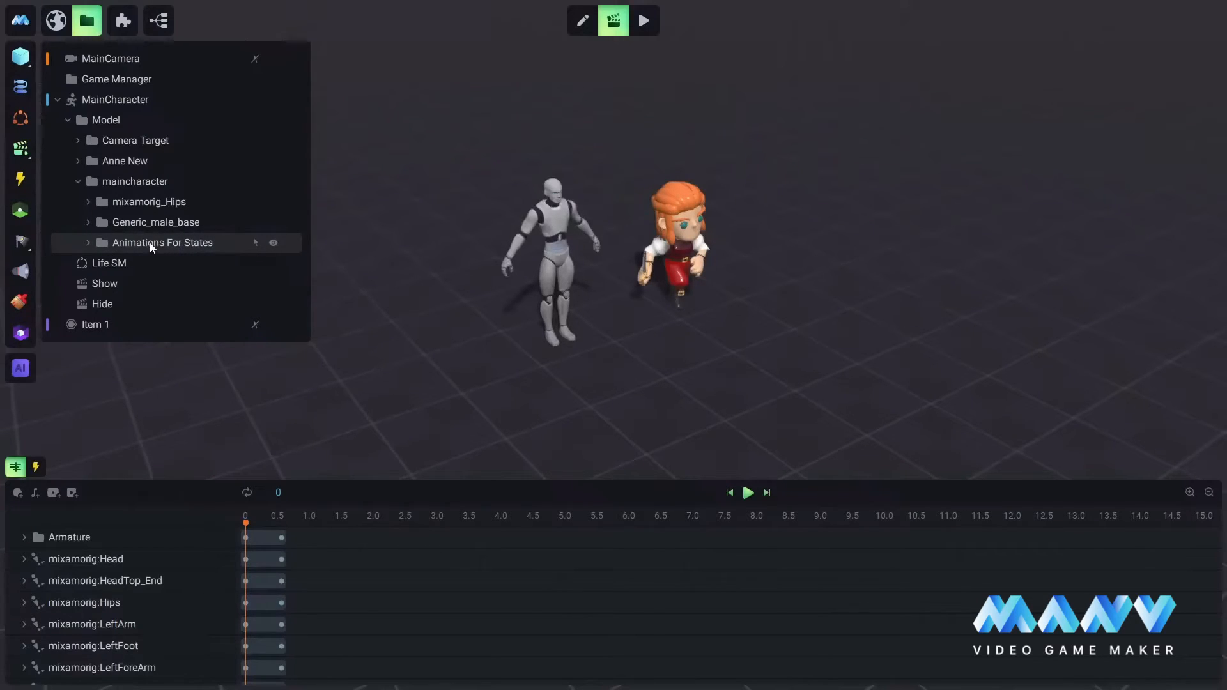
{"action": "left_click", "coordinate": [88, 242]}
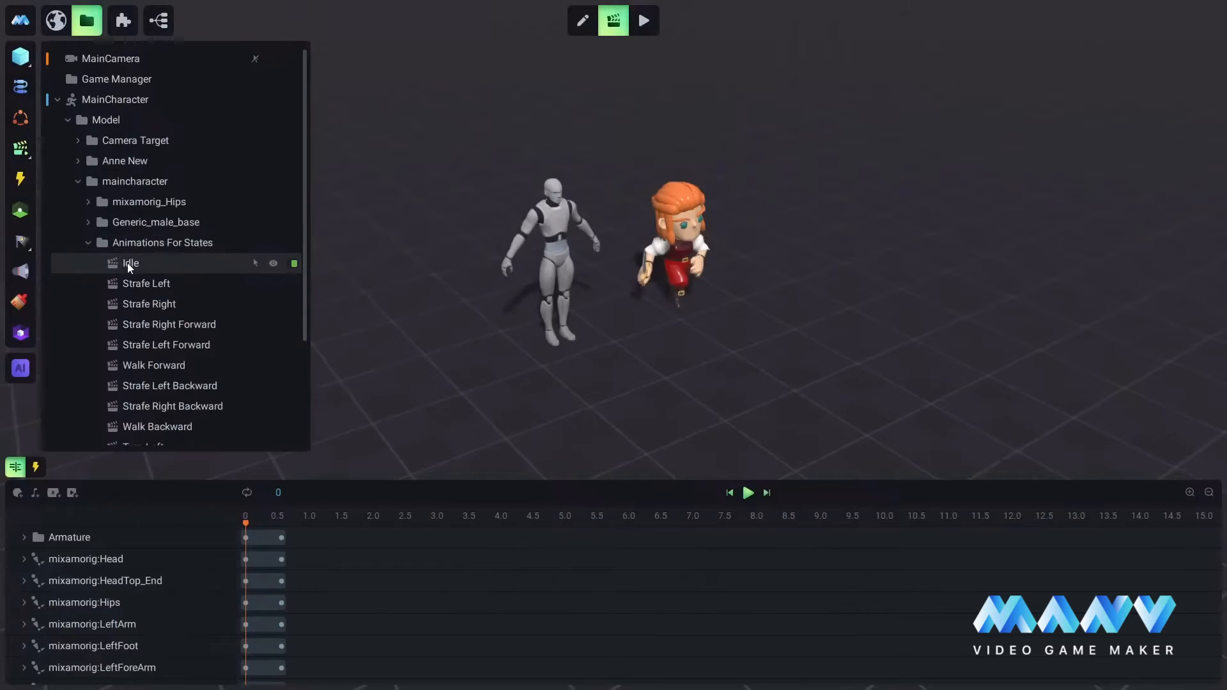
{"action": "left_click_drag", "start_coordinate": [309, 217], "coordinate": [321, 217]}
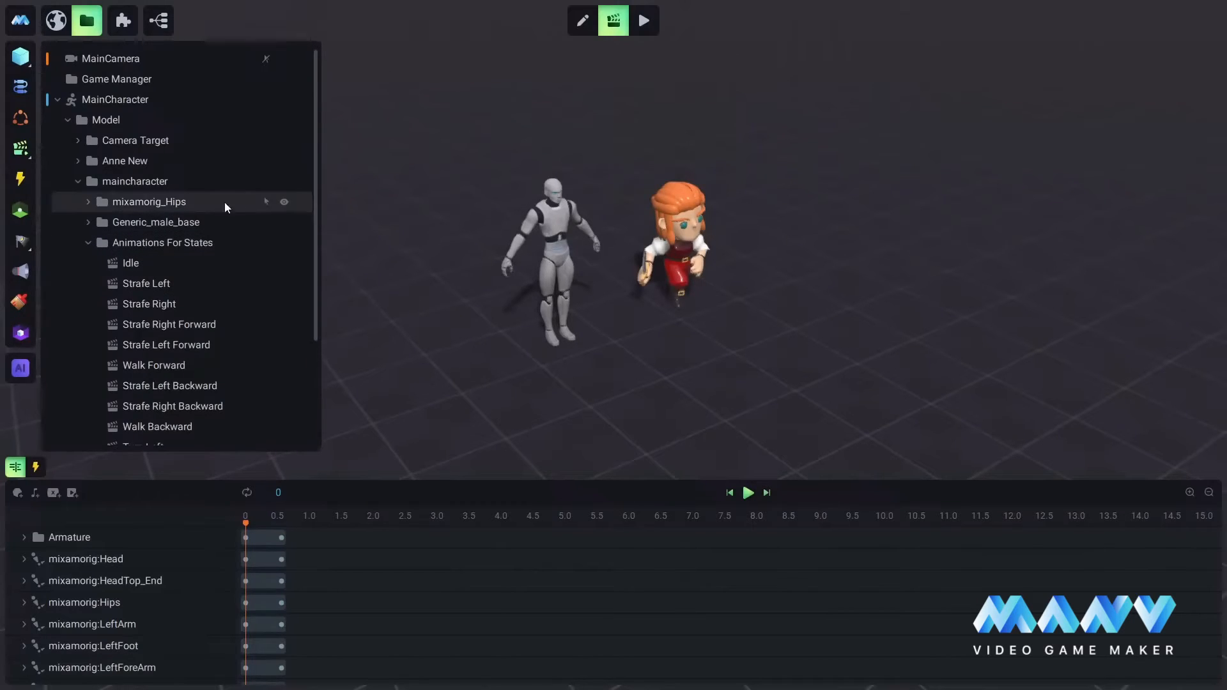
{"action": "scroll", "coordinate": [224, 202], "scroll_direction": "down", "scroll_amount": 5}
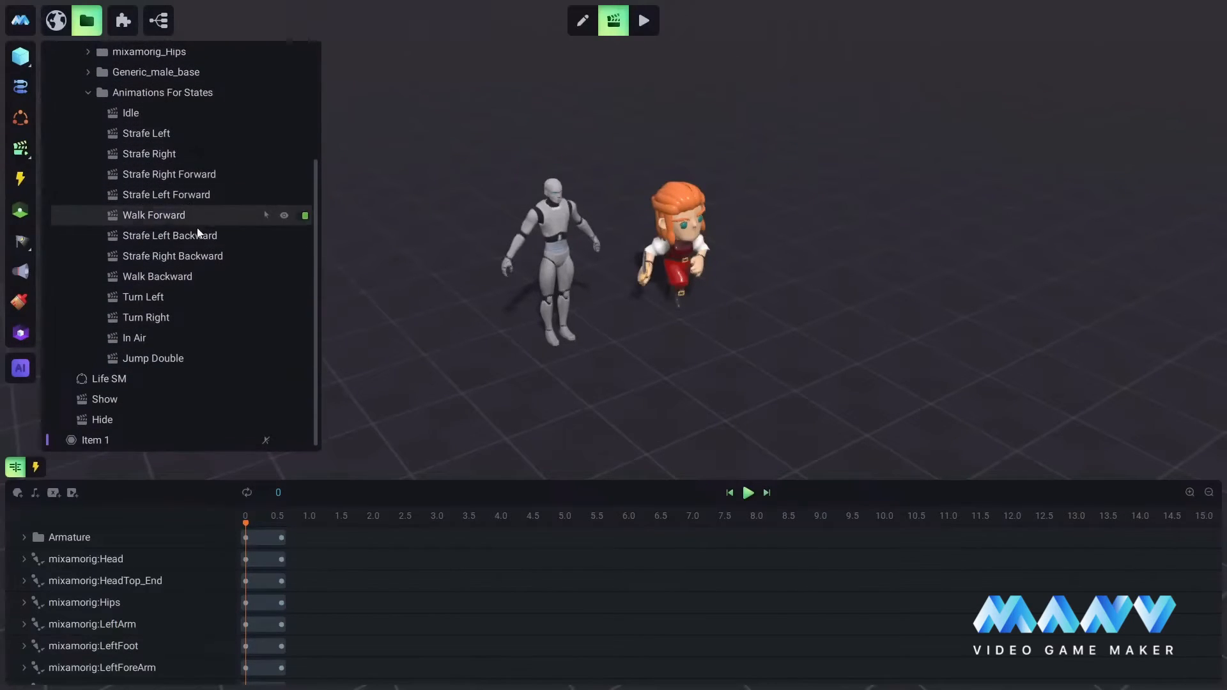
Open the Idle state animation and examine its inserted animation track and its trigger conditions
{"action": "left_click", "coordinate": [141, 114]}
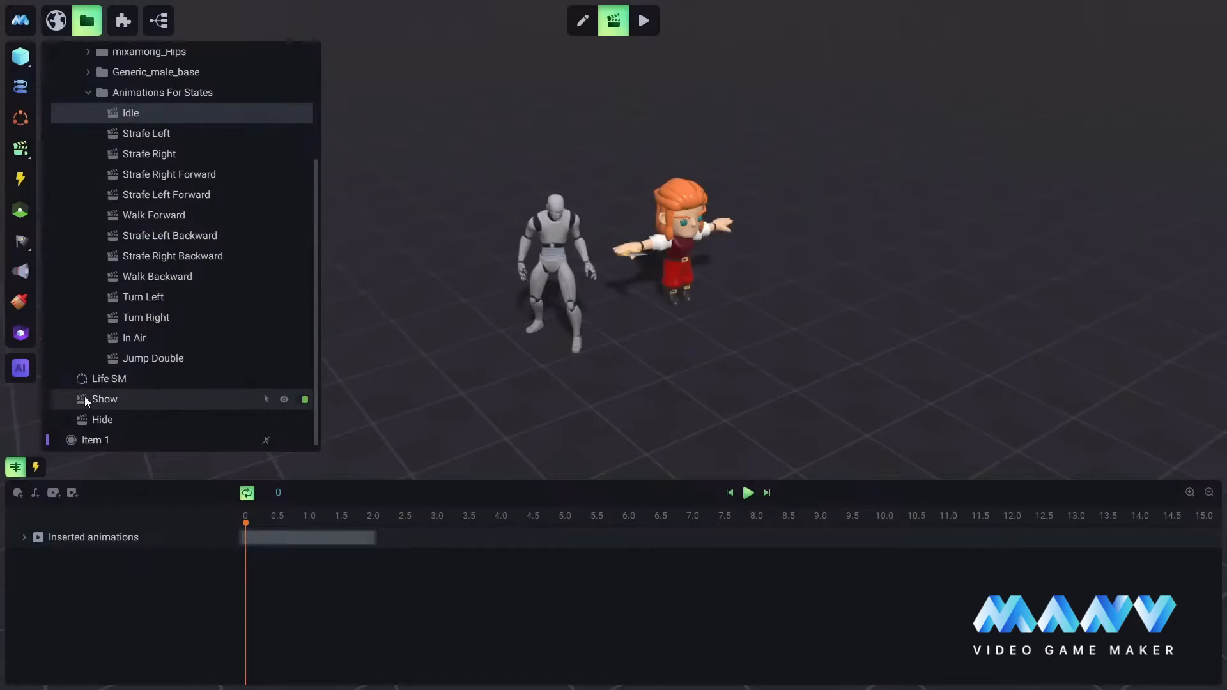
{"action": "left_click", "coordinate": [25, 539]}
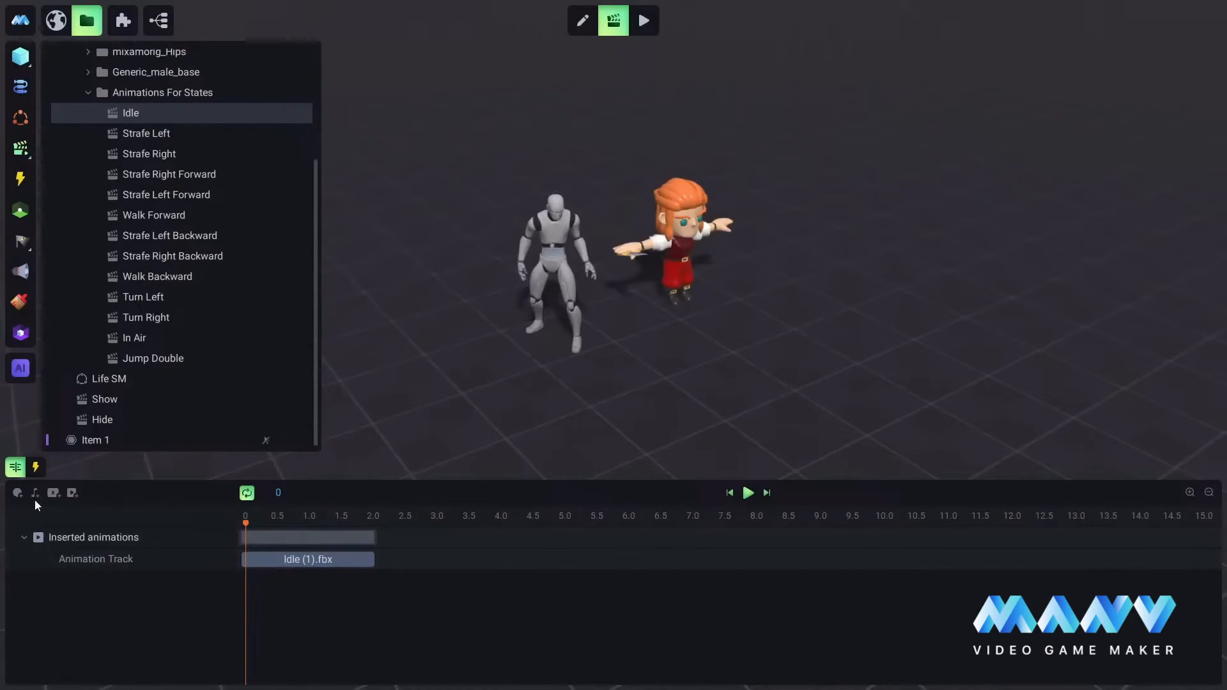
{"action": "left_click", "coordinate": [36, 467]}
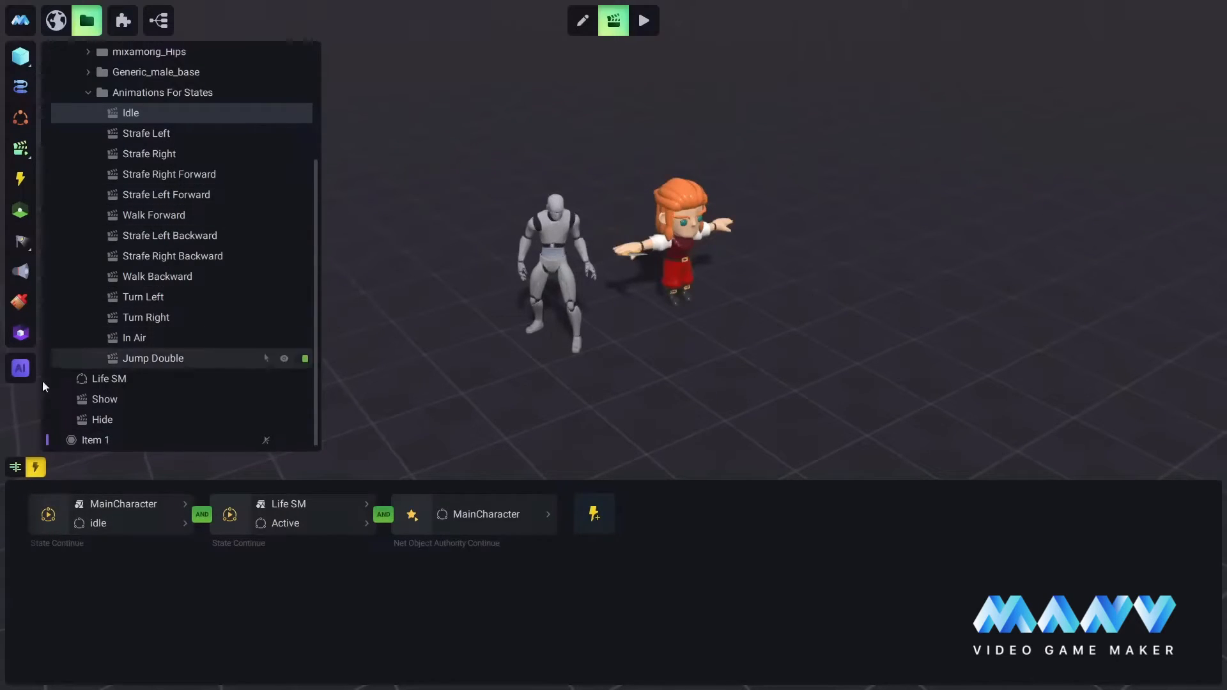
{"action": "left_click", "coordinate": [14, 467]}
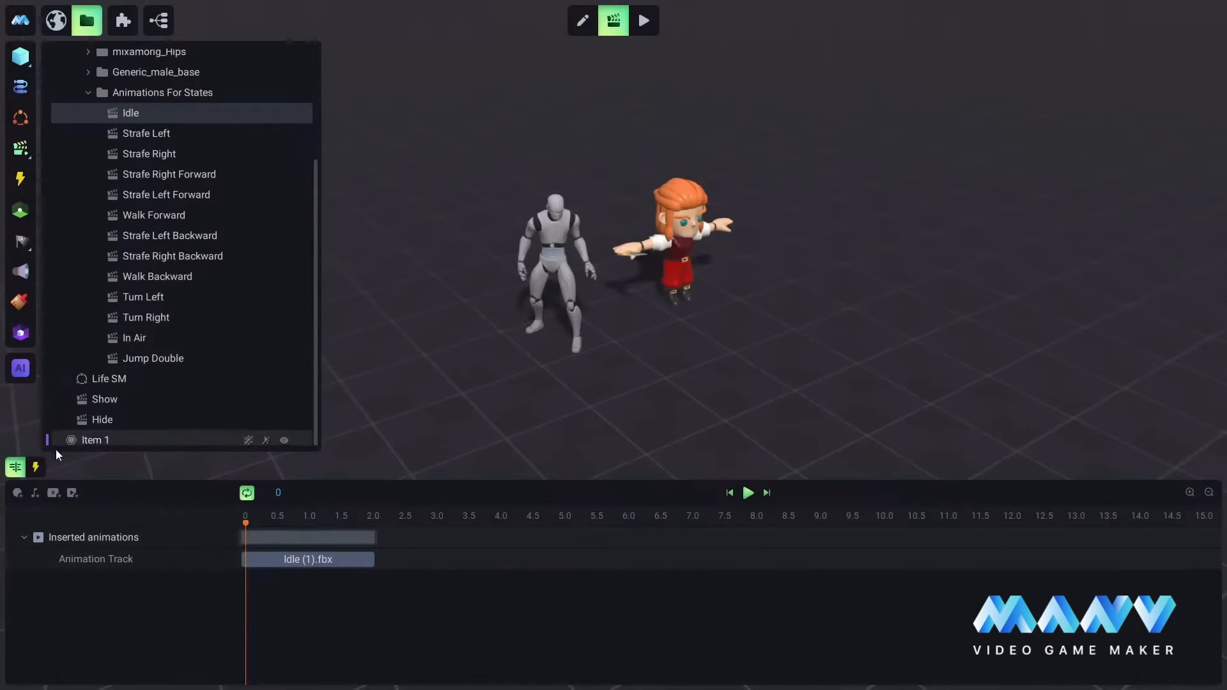
{"action": "left_click", "coordinate": [36, 467]}
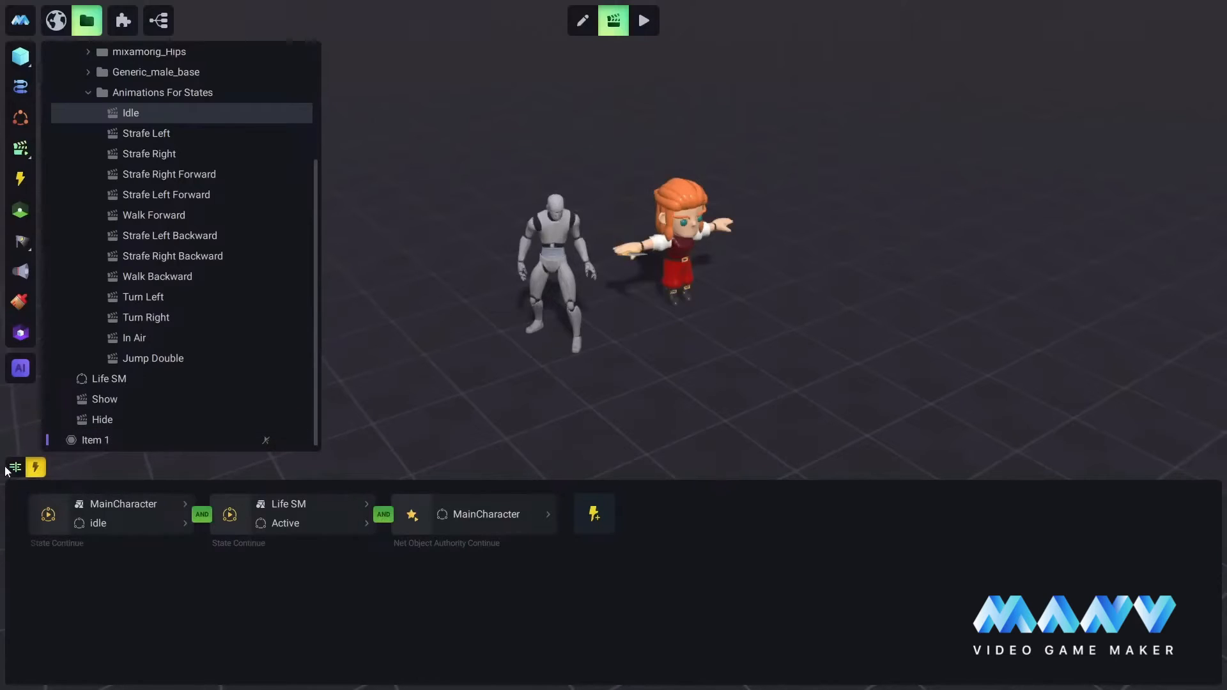
{"action": "left_click", "coordinate": [14, 470]}
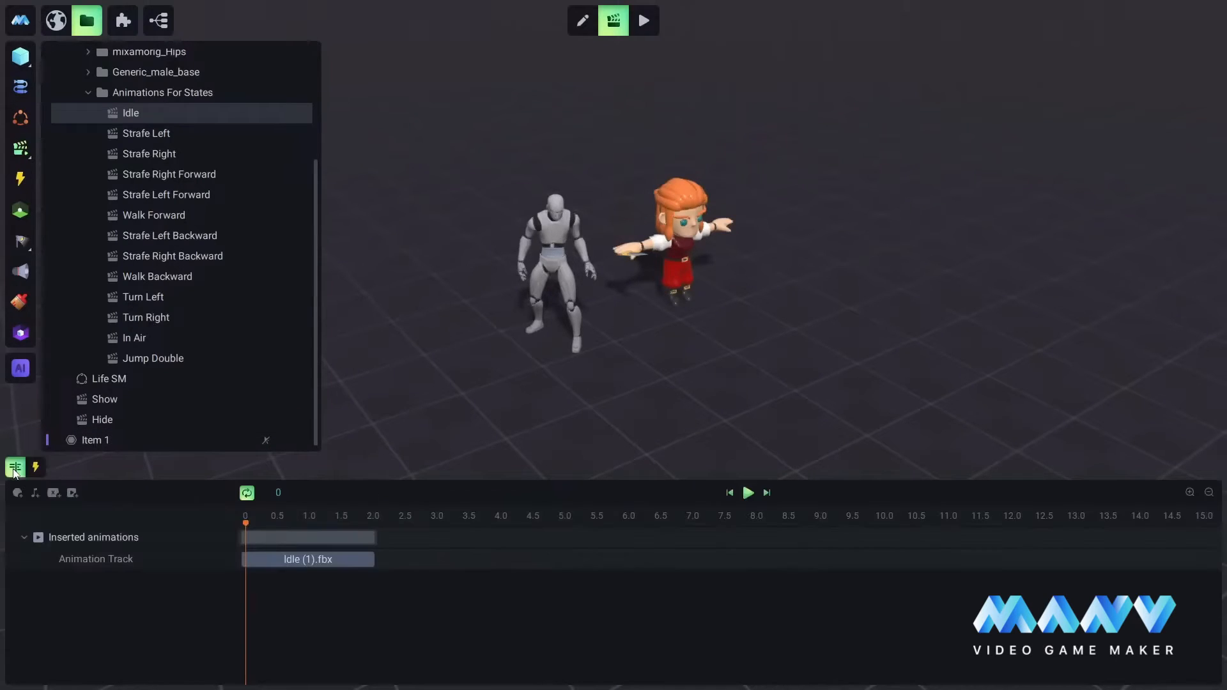
Add a second animation track to the Idle state and insert Anne New's idle.fbx at its start
{"action": "left_click", "coordinate": [161, 115]}
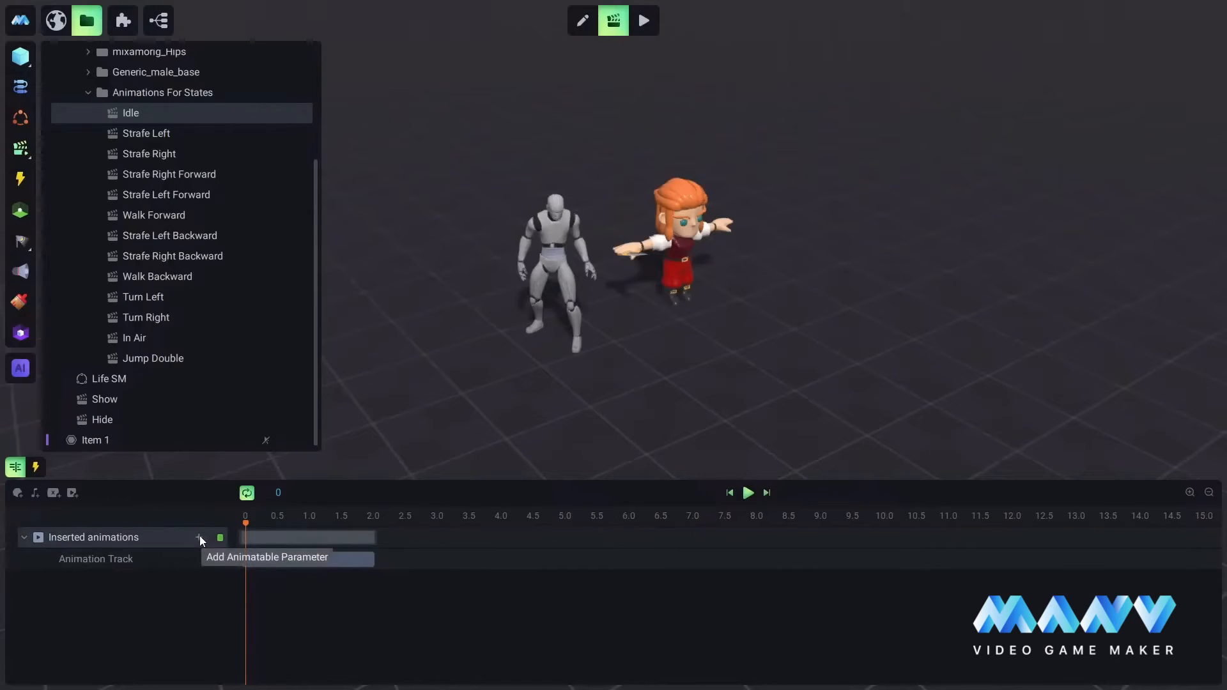
{"action": "left_click", "coordinate": [199, 536]}
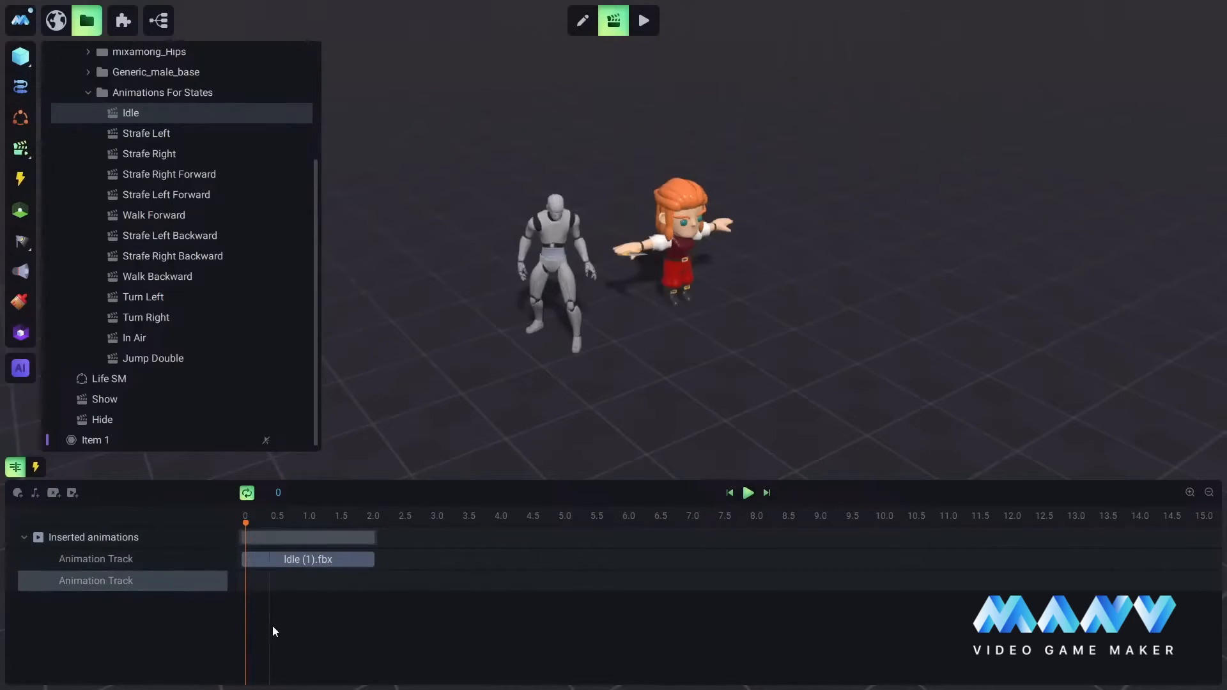
{"action": "left_click", "coordinate": [246, 582]}
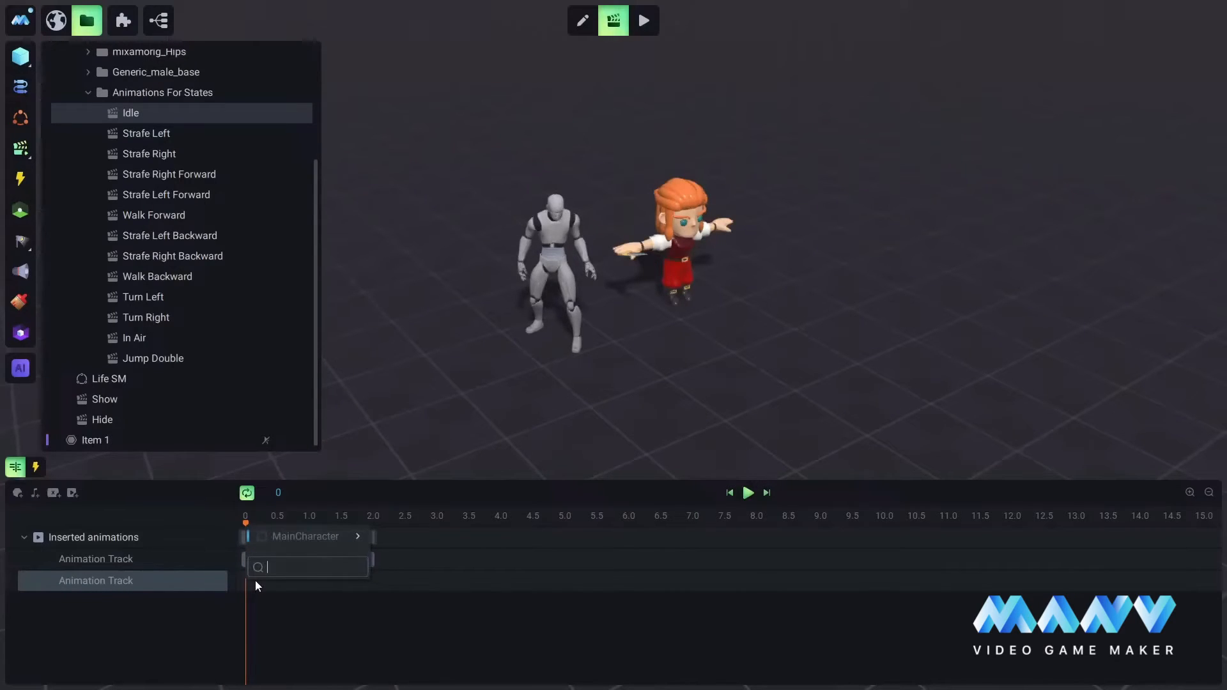
{"action": "mouse_move", "coordinate": [313, 533]}
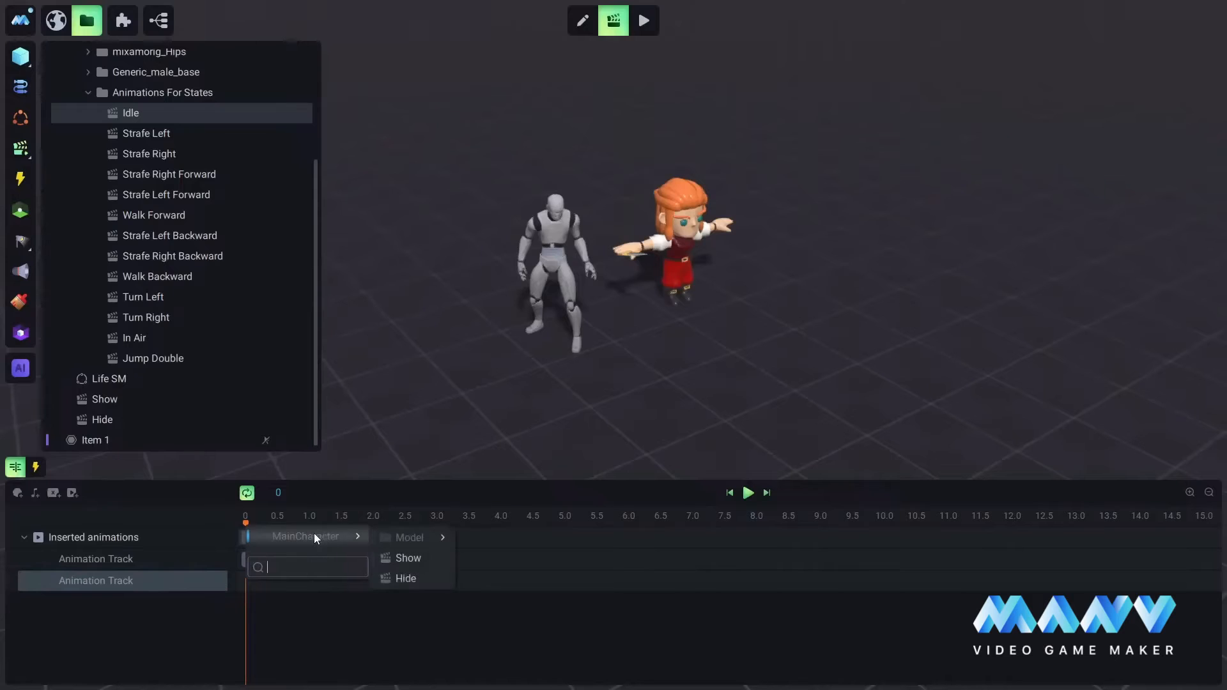
{"action": "mouse_move", "coordinate": [425, 541]}
{"action": "mouse_move", "coordinate": [524, 540]}
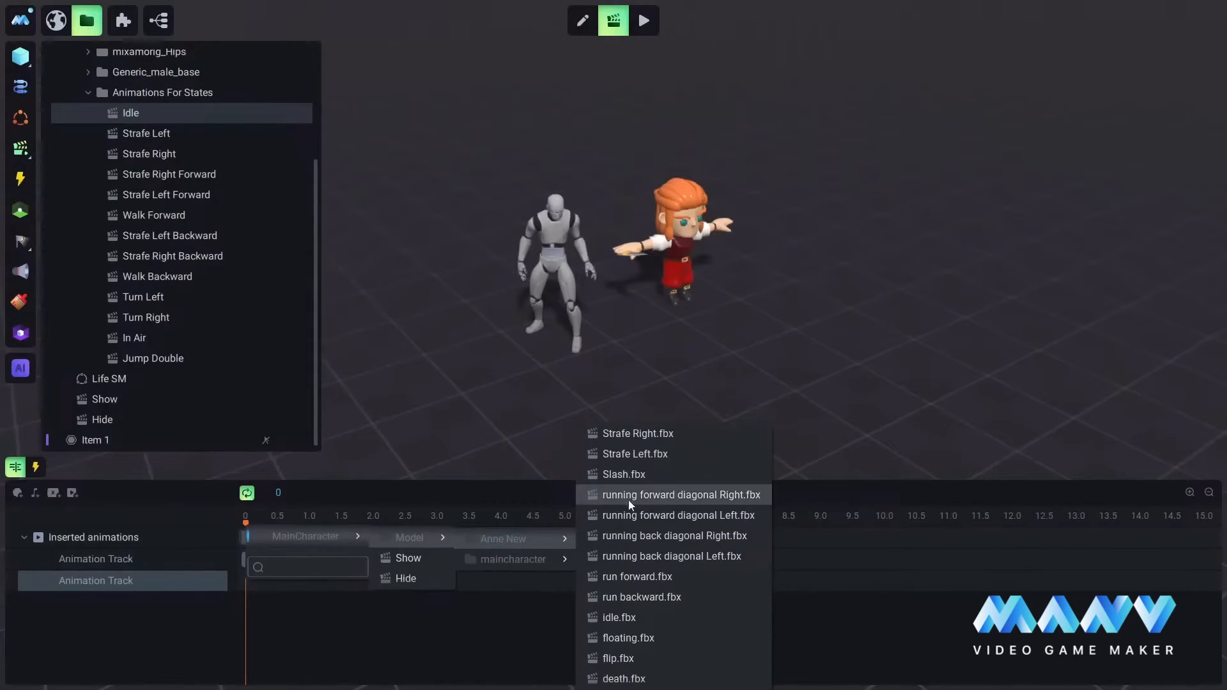
{"action": "left_click", "coordinate": [630, 619]}
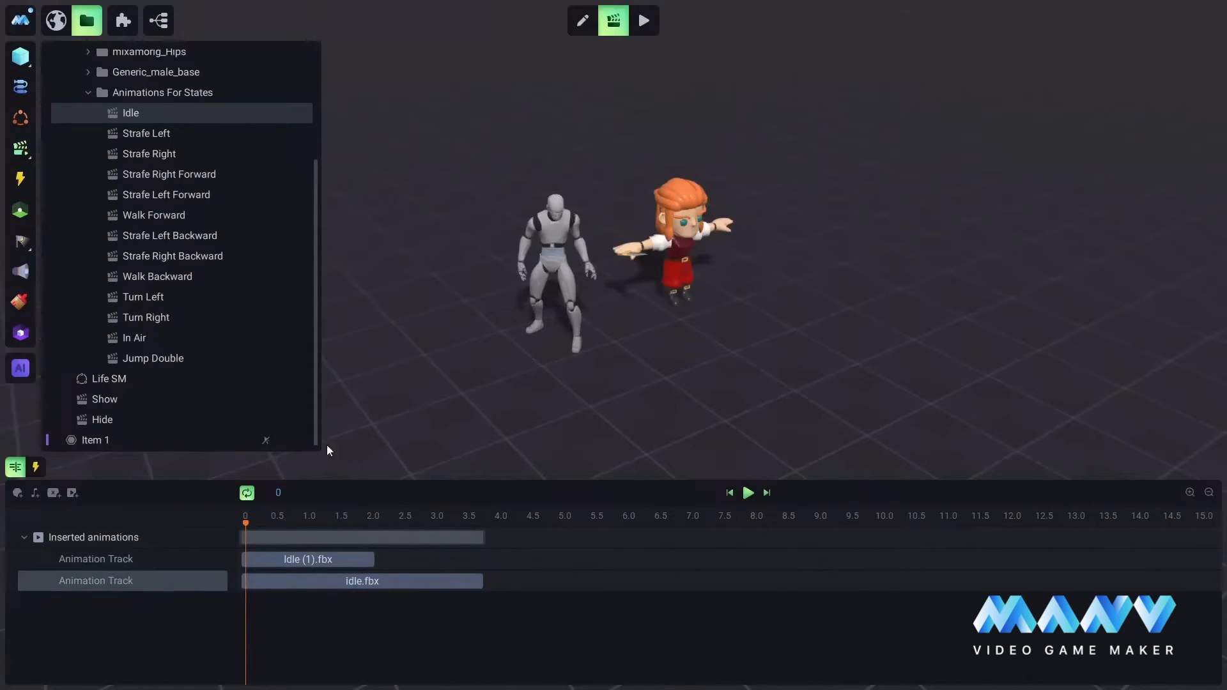
Preview the Idle state's animation and disable the default character's Idle (1).fbx track
{"action": "left_click", "coordinate": [745, 495]}
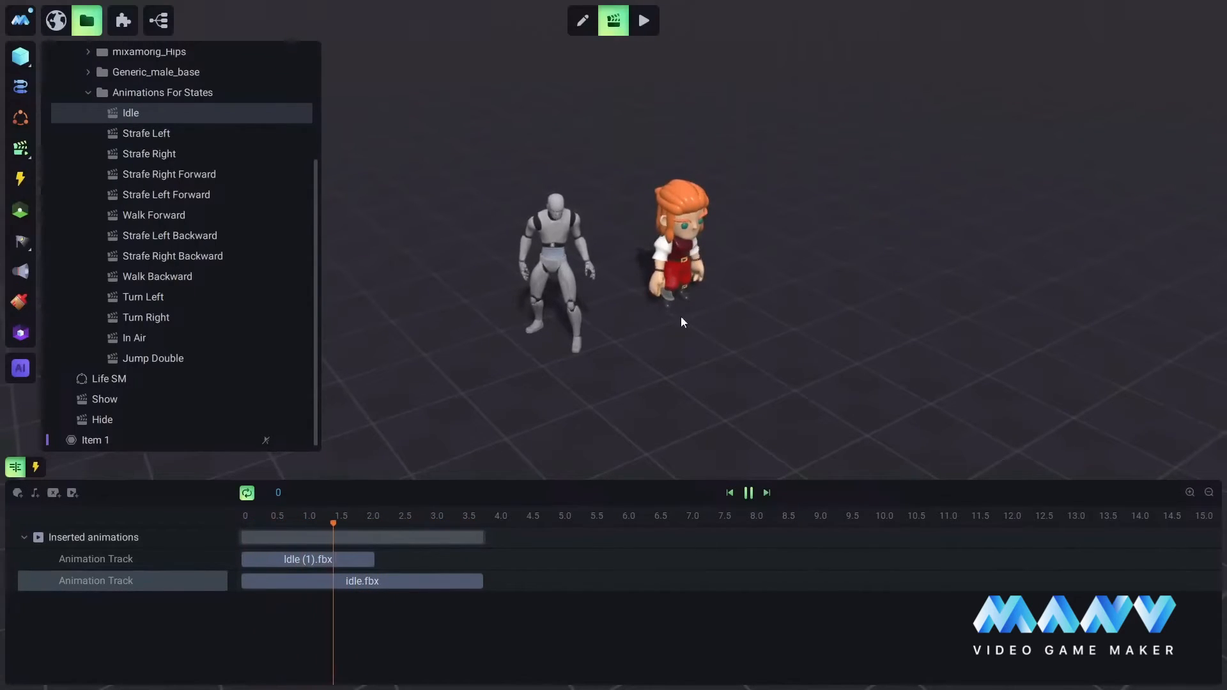
{"action": "left_click", "coordinate": [748, 493]}
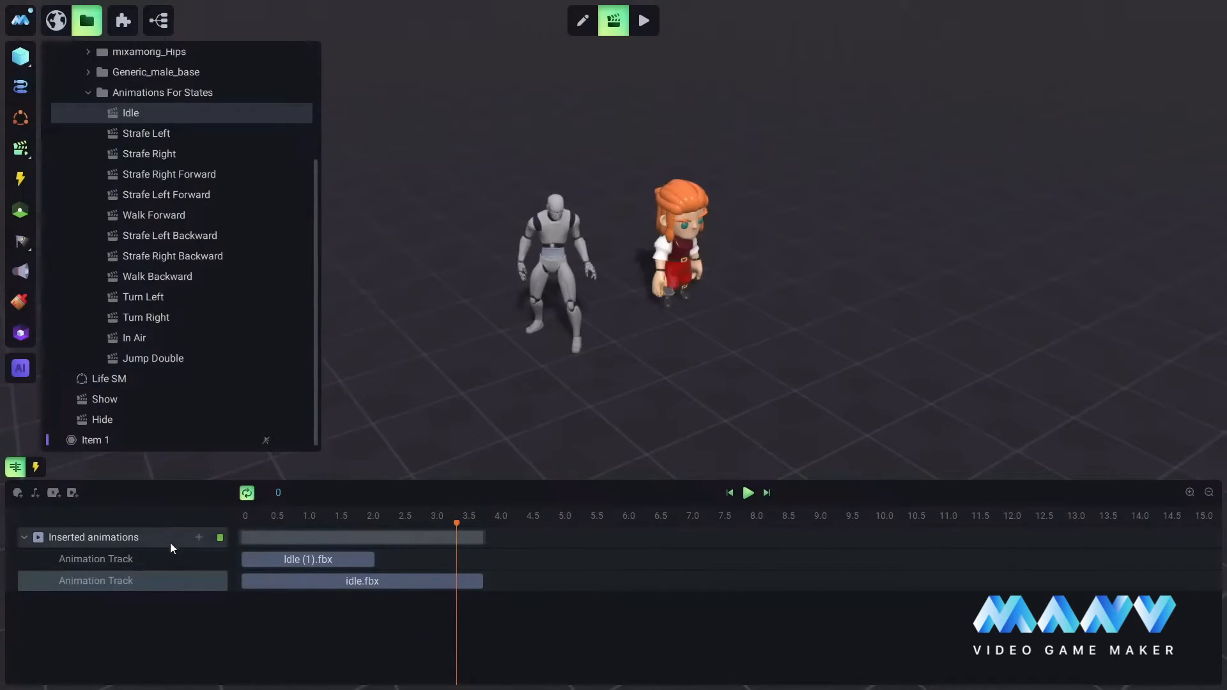
{"action": "left_click", "coordinate": [215, 560]}
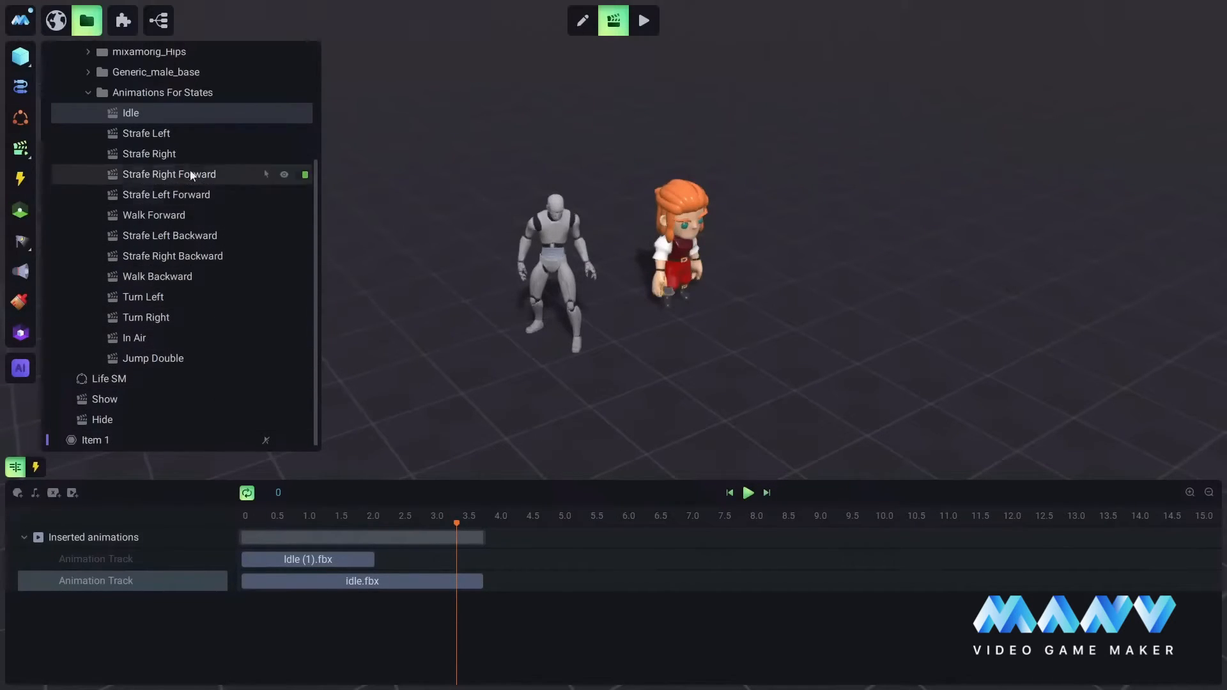
In the Strafe Left state, disable the default track and insert Anne New's Strafe Left.fbx at the start of a new track
{"action": "left_click", "coordinate": [148, 133]}
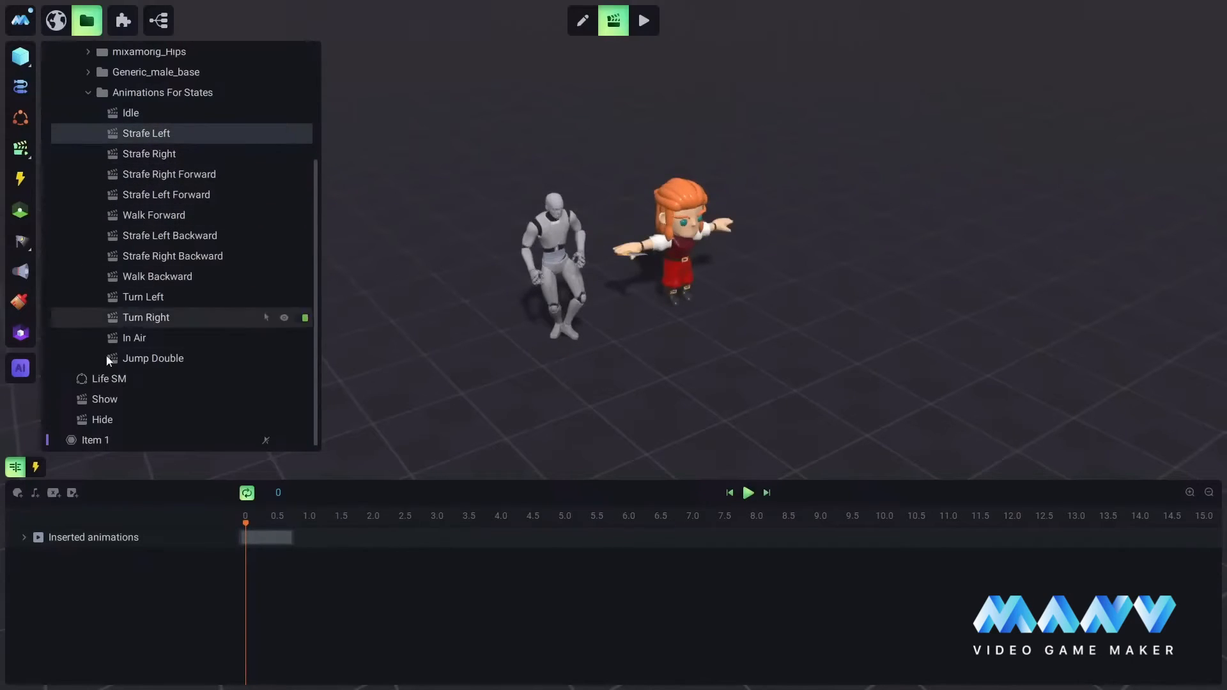
{"action": "left_click", "coordinate": [24, 537]}
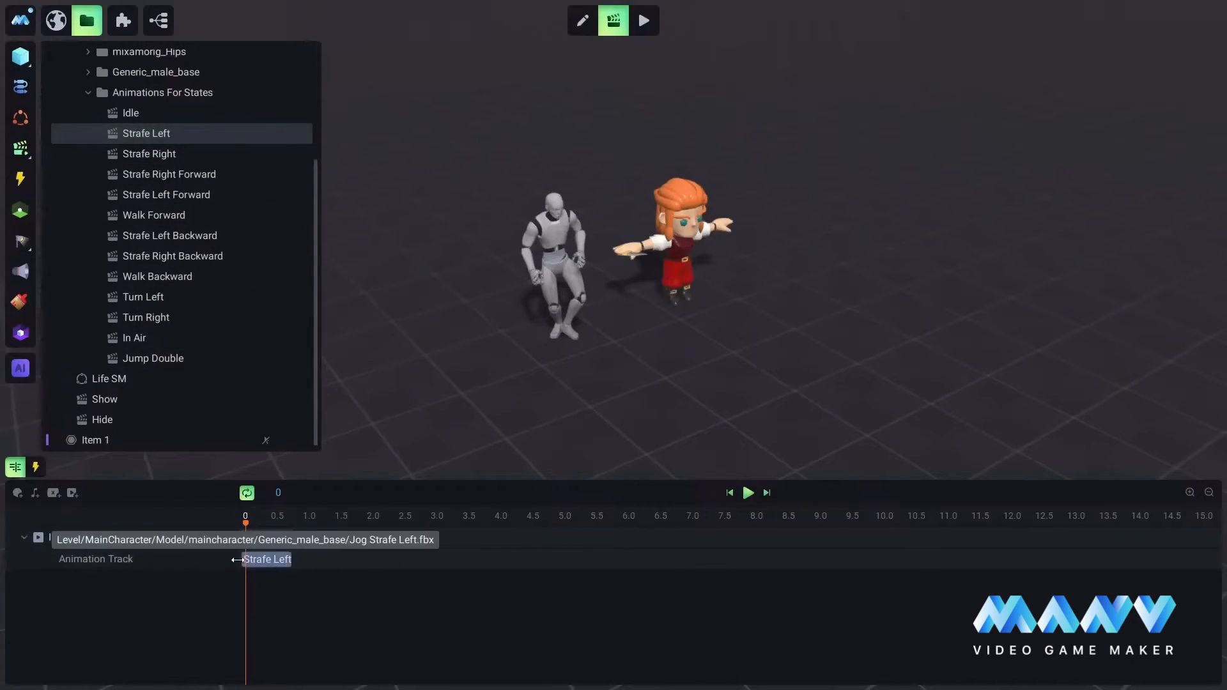
{"action": "left_click", "coordinate": [198, 536]}
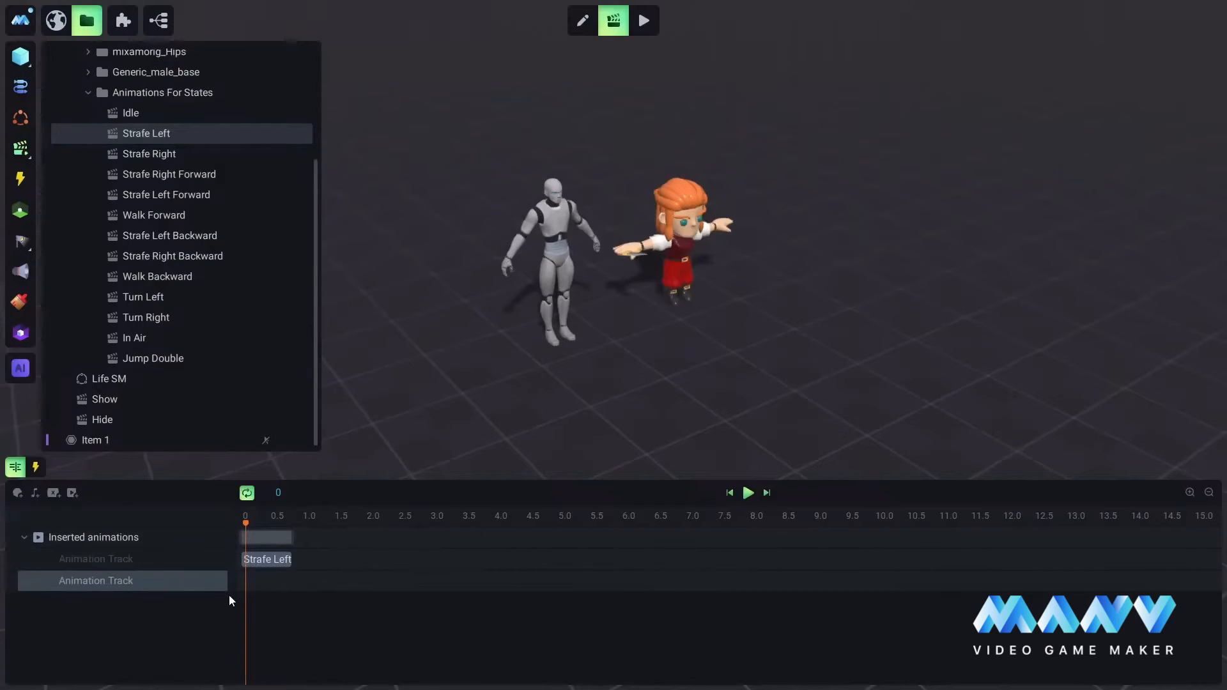
{"action": "left_click", "coordinate": [245, 582]}
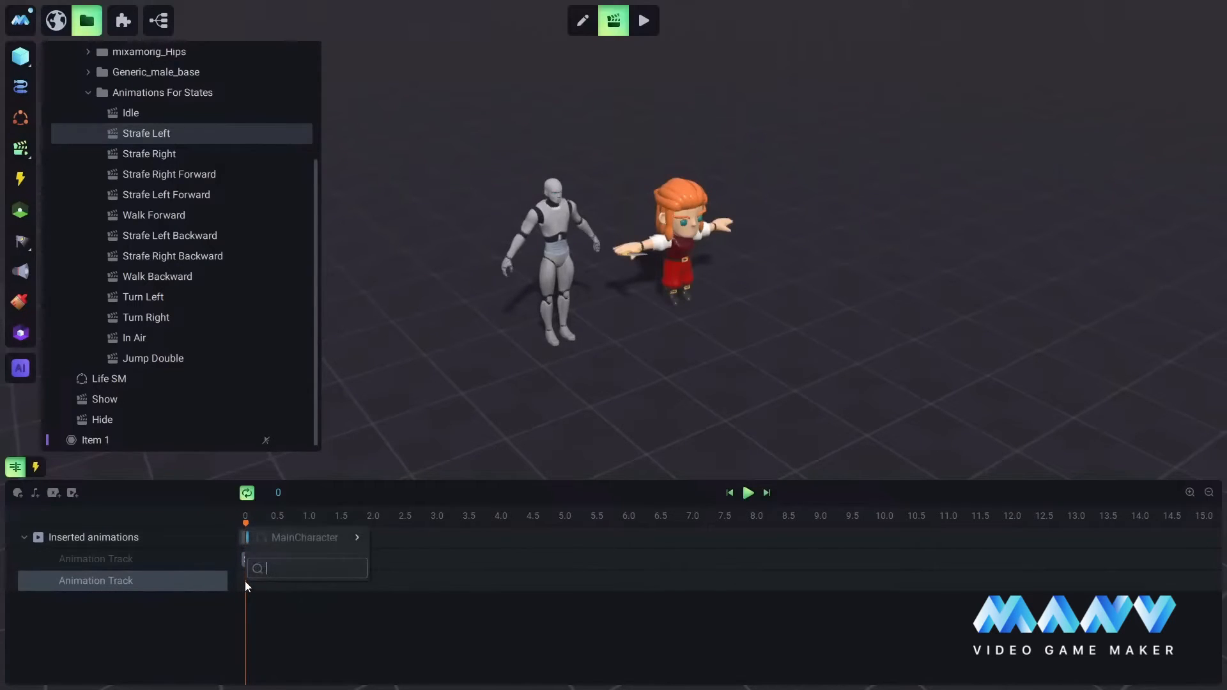
{"action": "left_click", "coordinate": [200, 506]}
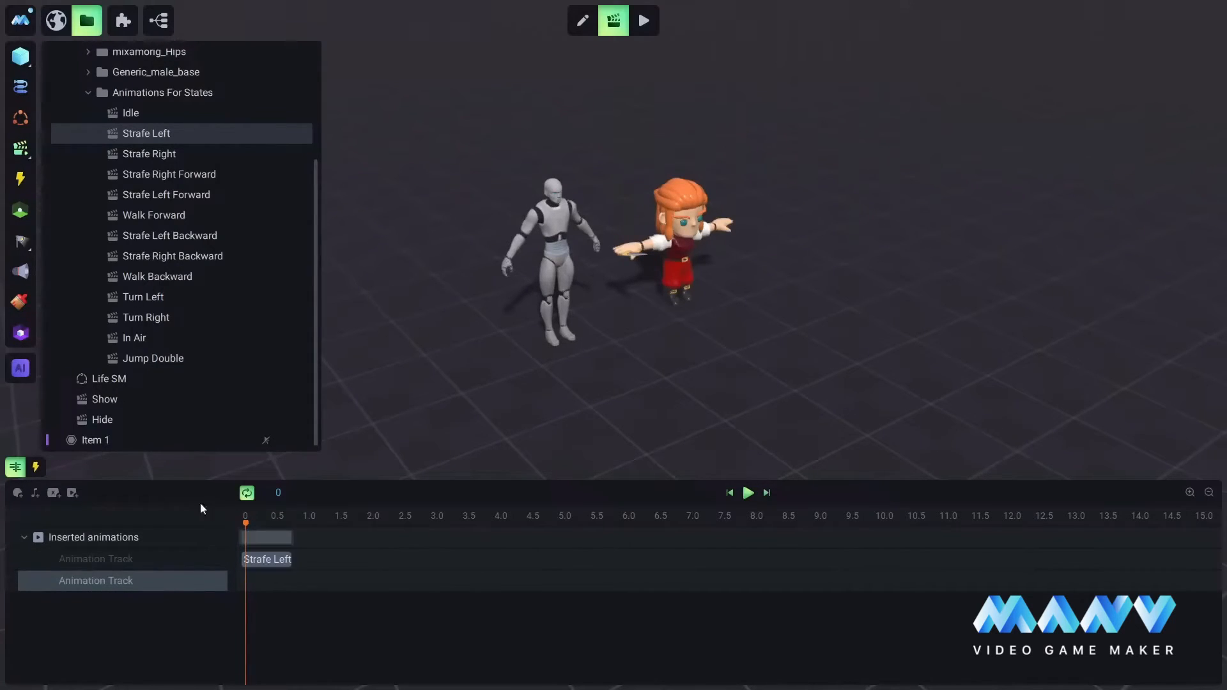
{"action": "left_click", "coordinate": [248, 584]}
{"action": "mouse_move", "coordinate": [295, 533]}
{"action": "mouse_move", "coordinate": [397, 533]}
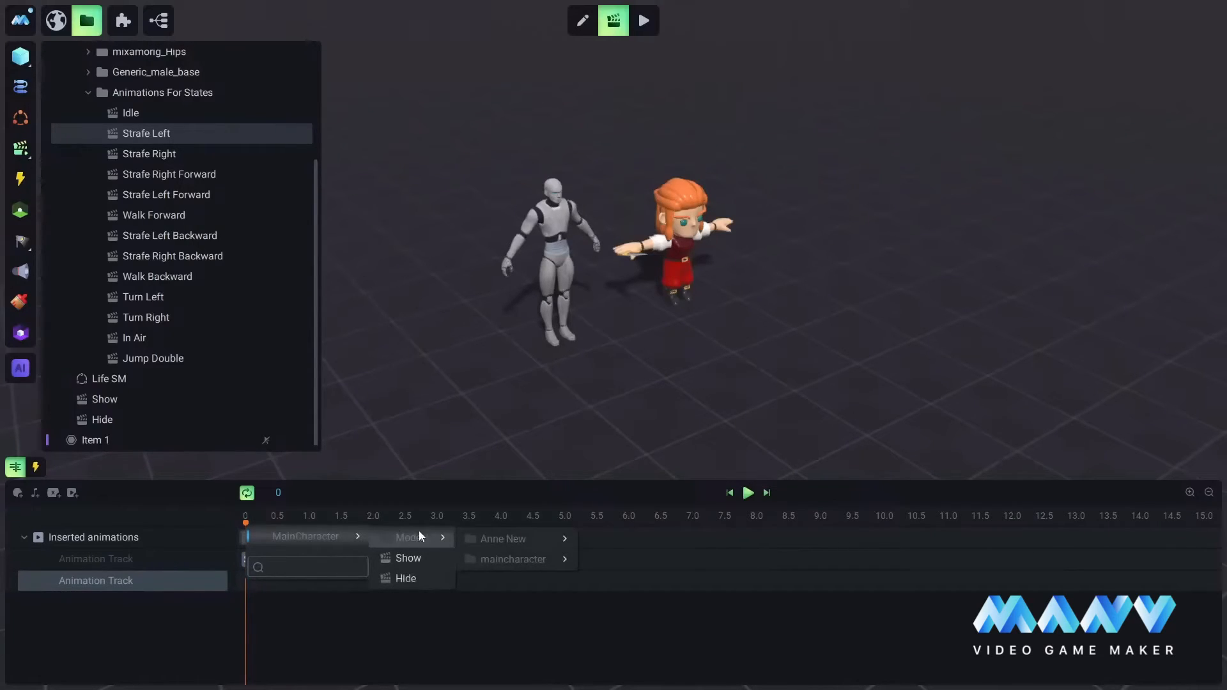
{"action": "mouse_move", "coordinate": [513, 537]}
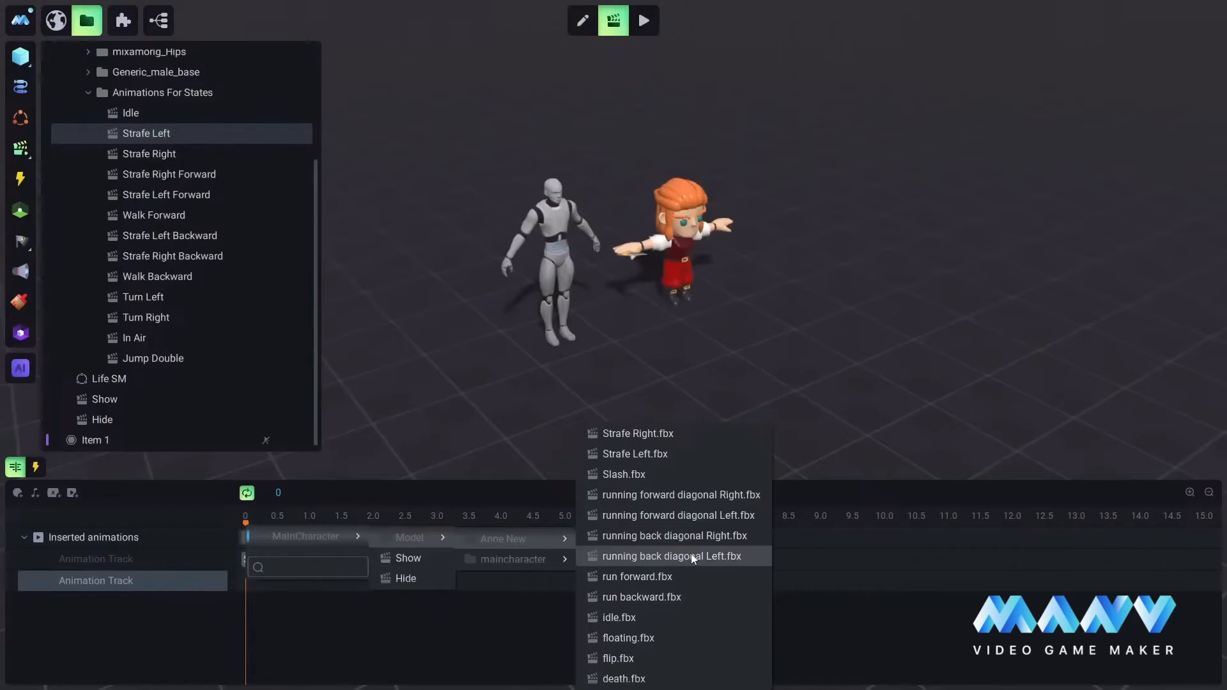
{"action": "left_click", "coordinate": [633, 453]}
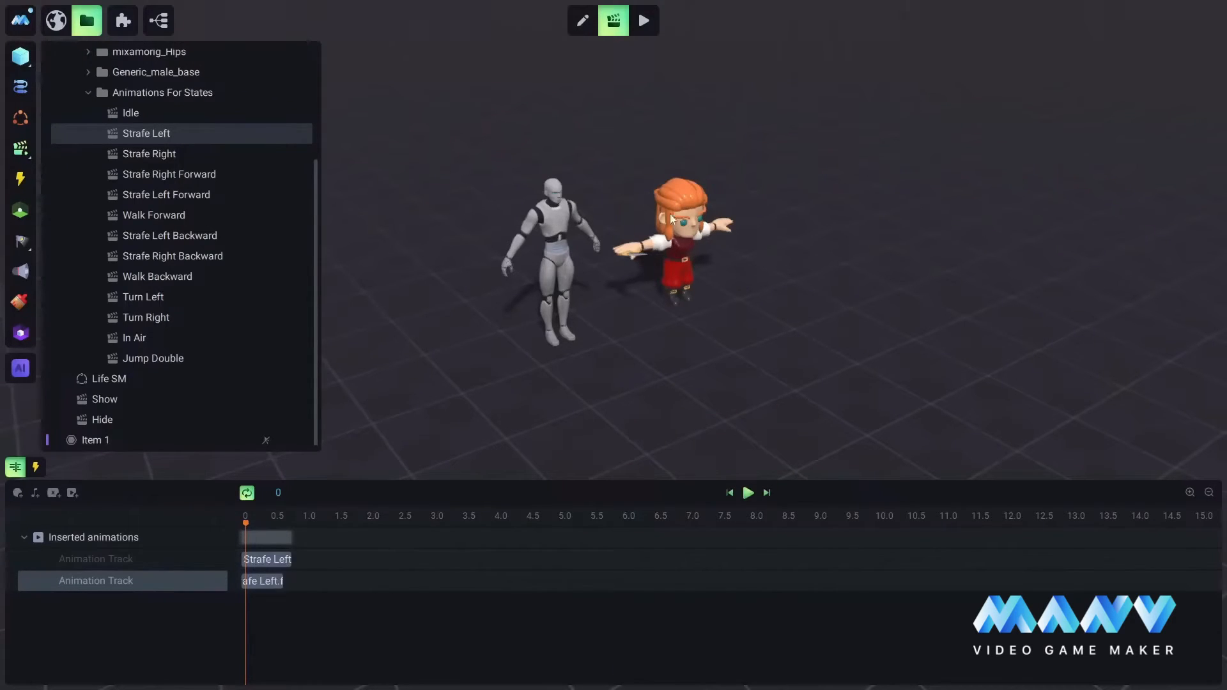
In the Strafe Right state, disable the default track and insert Anne New's Strafe Right.fbx at the start of a new track
{"action": "left_click", "coordinate": [146, 152]}
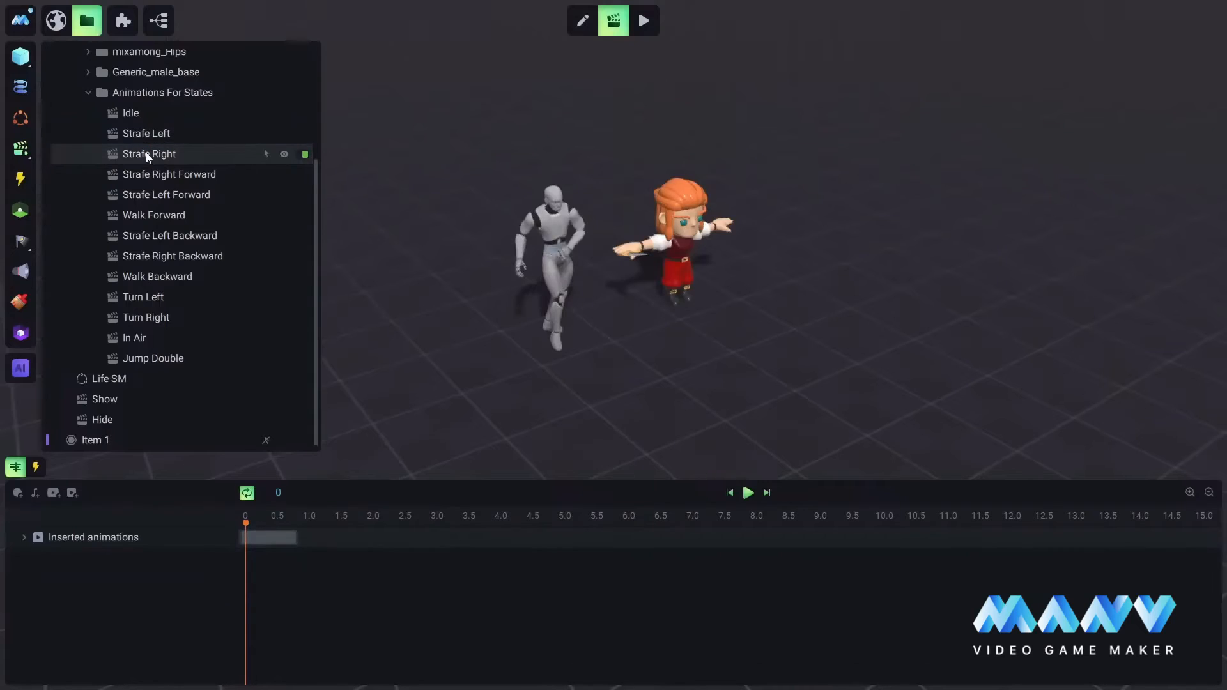
{"action": "left_click", "coordinate": [200, 538]}
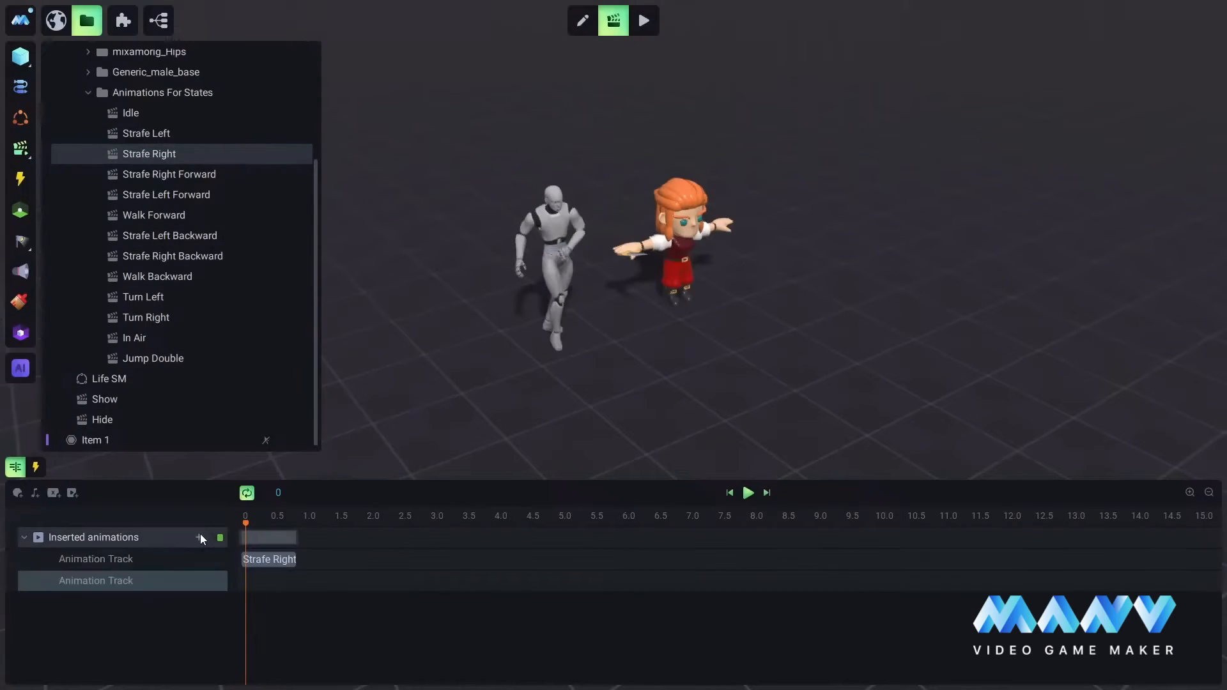
{"action": "left_click", "coordinate": [219, 560]}
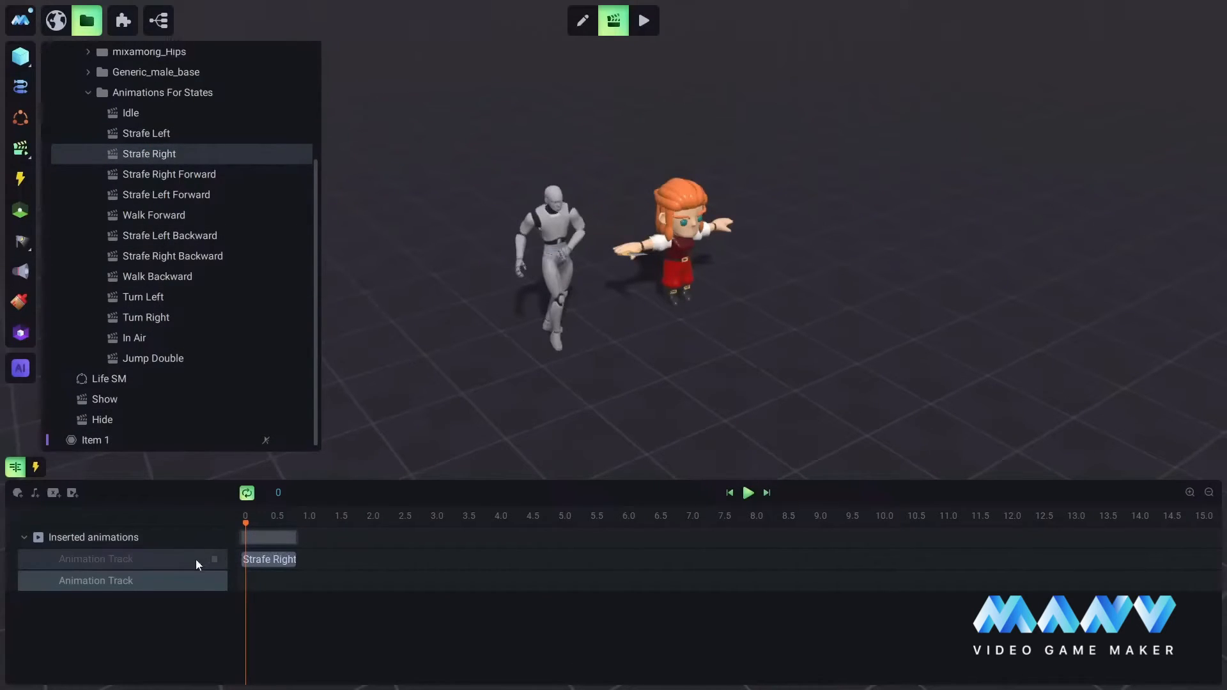
{"action": "left_click", "coordinate": [244, 583]}
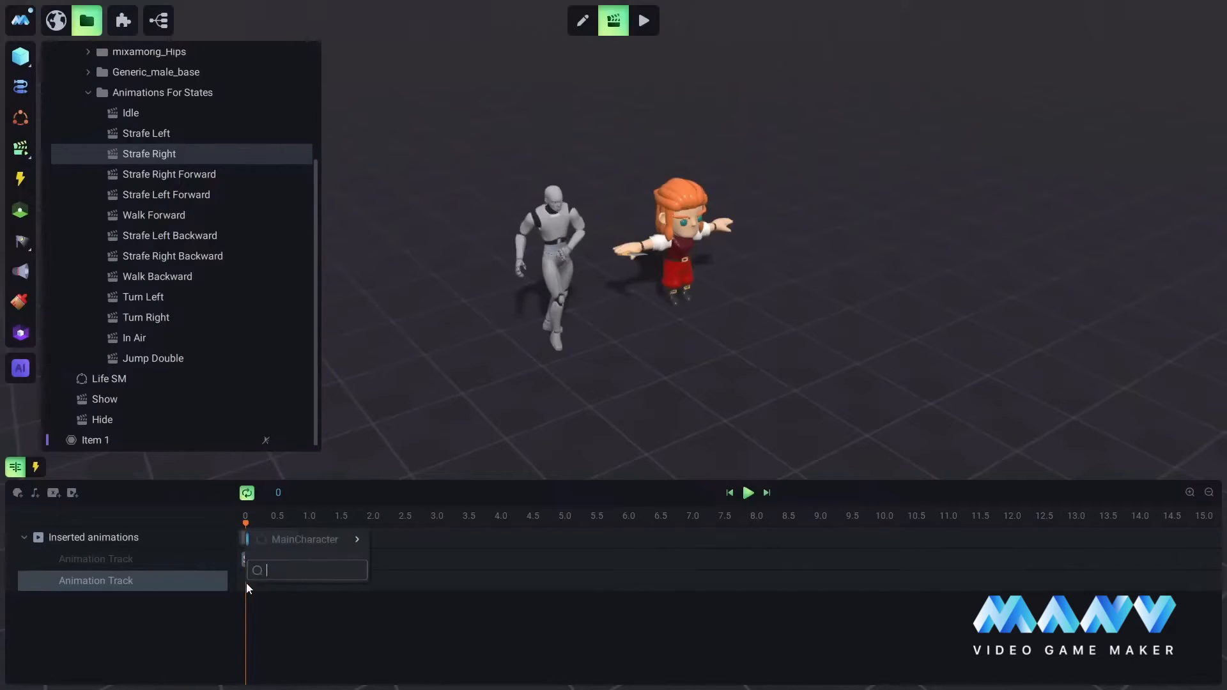
{"action": "mouse_move", "coordinate": [425, 541]}
{"action": "mouse_move", "coordinate": [538, 543]}
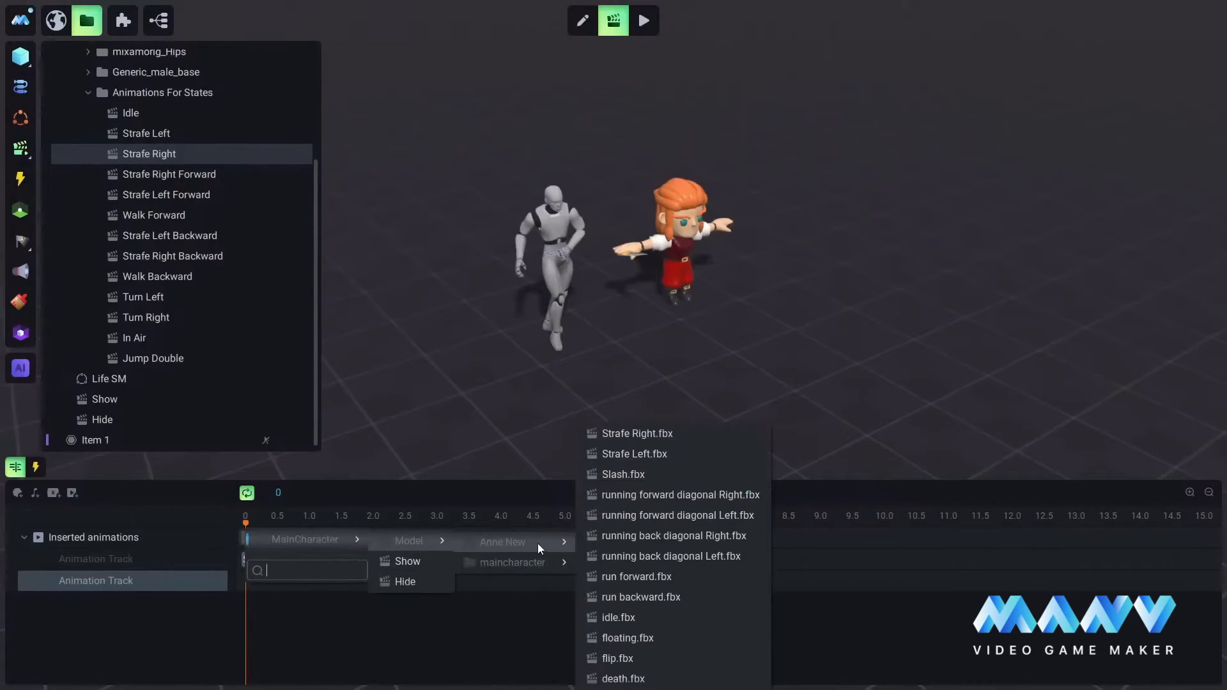
{"action": "left_click", "coordinate": [639, 432]}
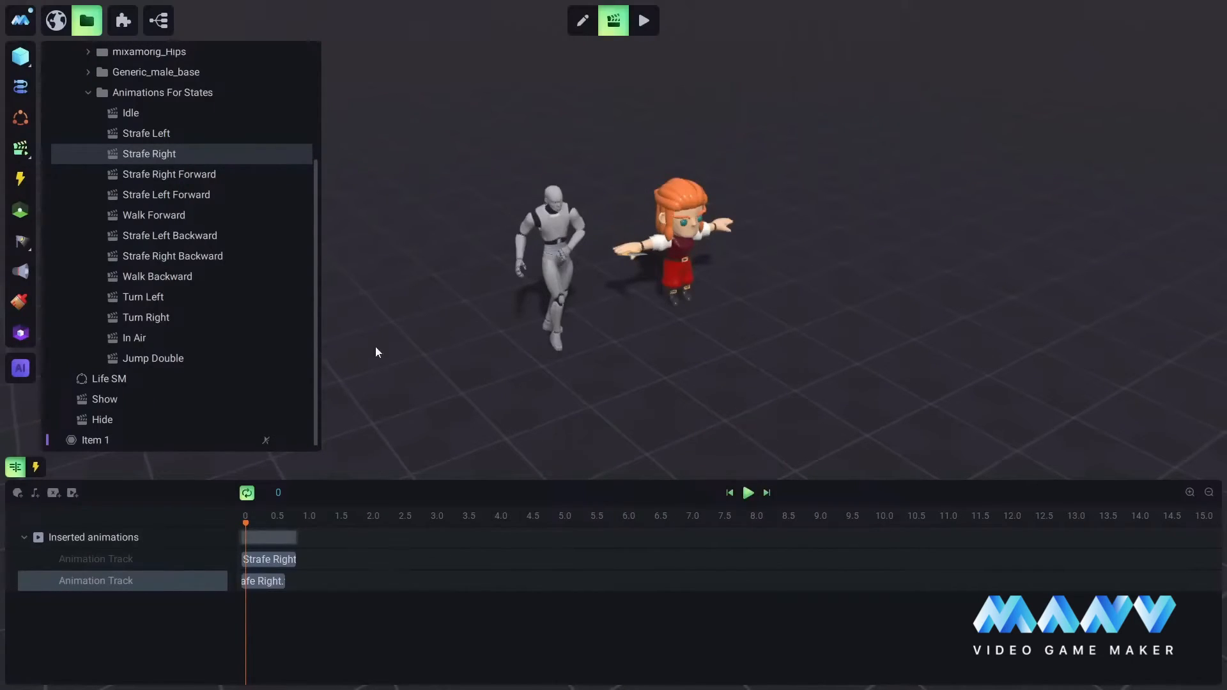
In the Strafe Right Forward state, disable the default track and insert Anne New's running forward diagonal Right.fbx at the start of a new track
{"action": "left_click", "coordinate": [165, 174]}
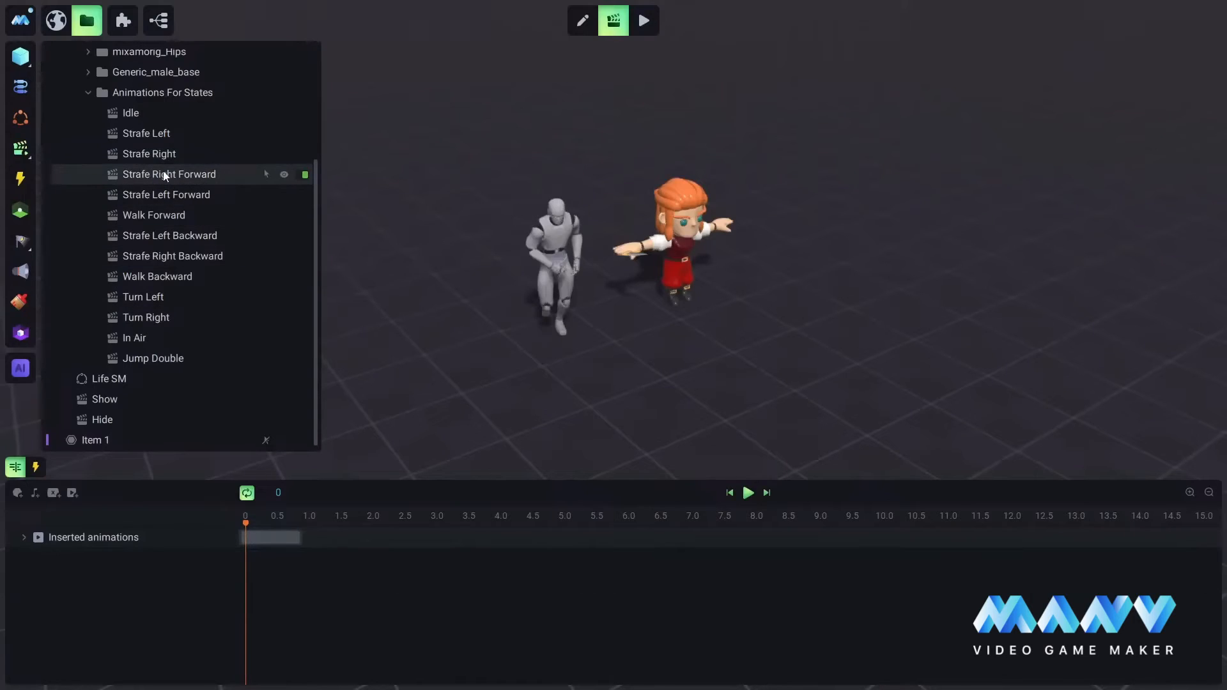
{"action": "left_click", "coordinate": [198, 537]}
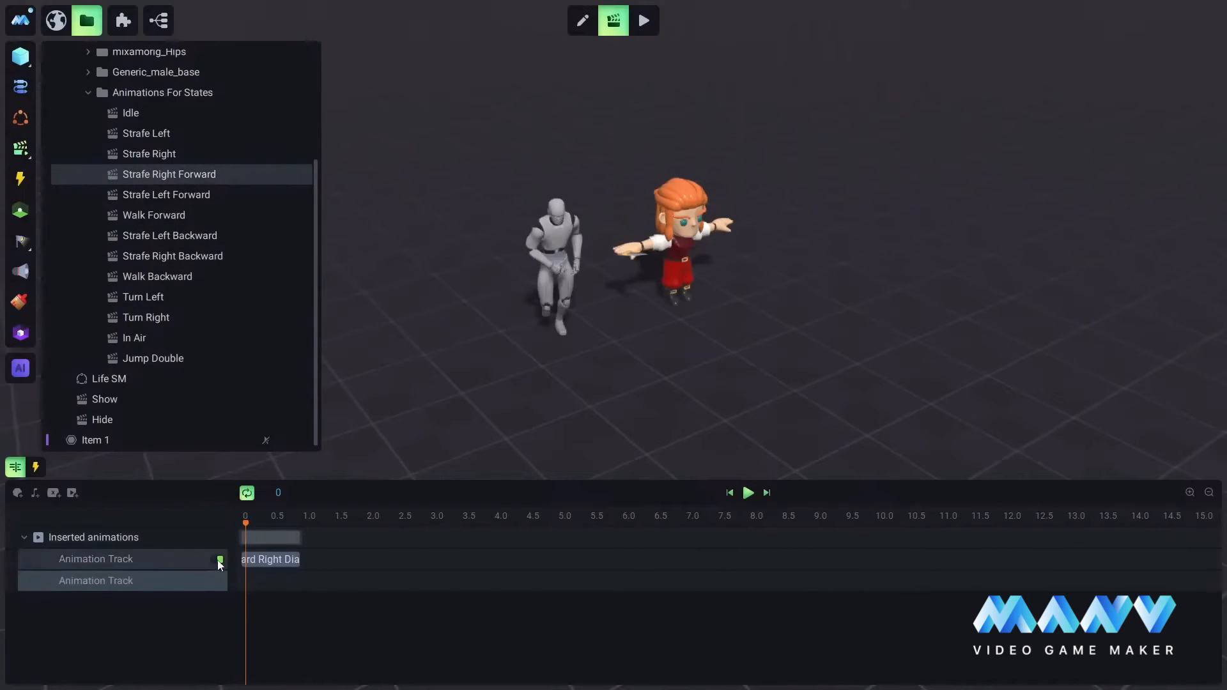
{"action": "left_click", "coordinate": [245, 582]}
{"action": "mouse_move", "coordinate": [315, 541]}
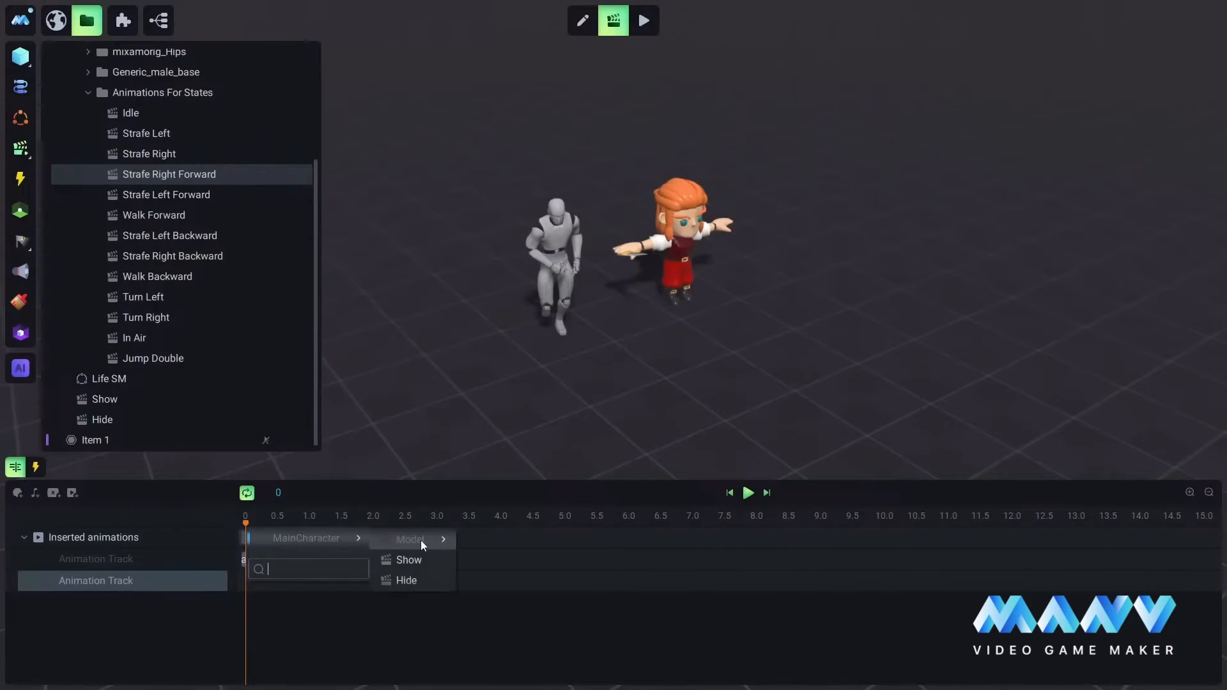
{"action": "mouse_move", "coordinate": [422, 539]}
{"action": "mouse_move", "coordinate": [546, 540]}
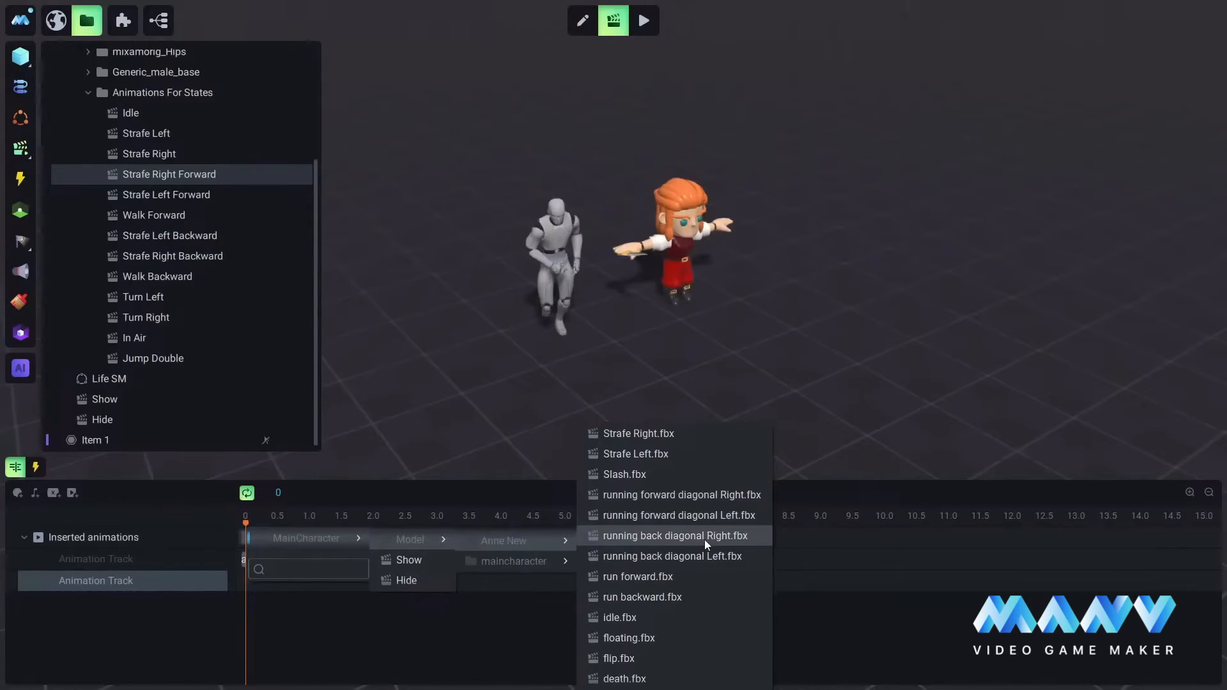
{"action": "left_click", "coordinate": [700, 496]}
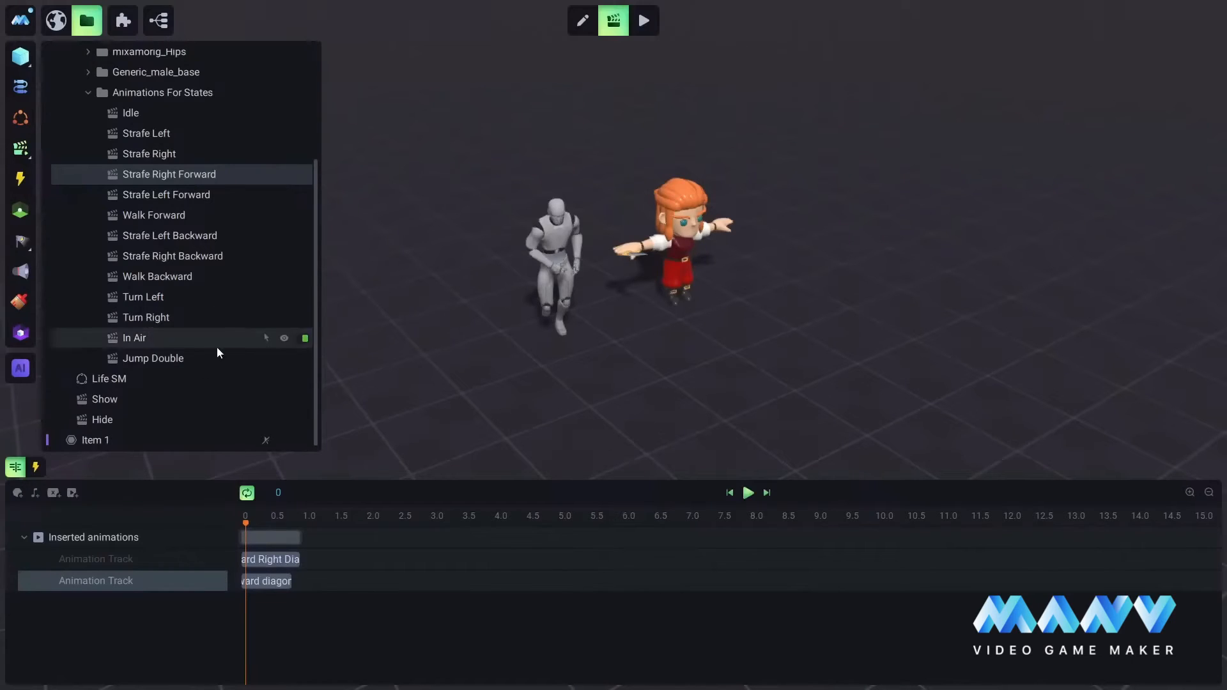
Temporarily enable the default track in Strafe Right Forward and preview both characters' animations side by side
{"action": "left_click", "coordinate": [215, 559]}
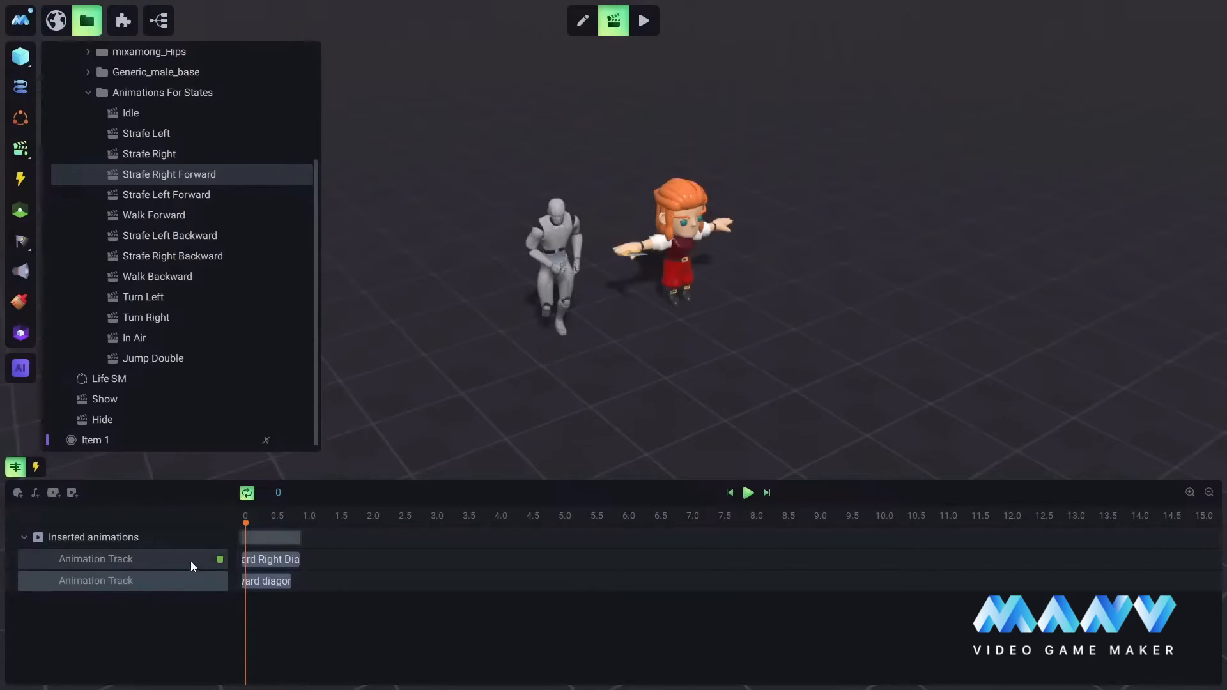
{"action": "left_click", "coordinate": [748, 489]}
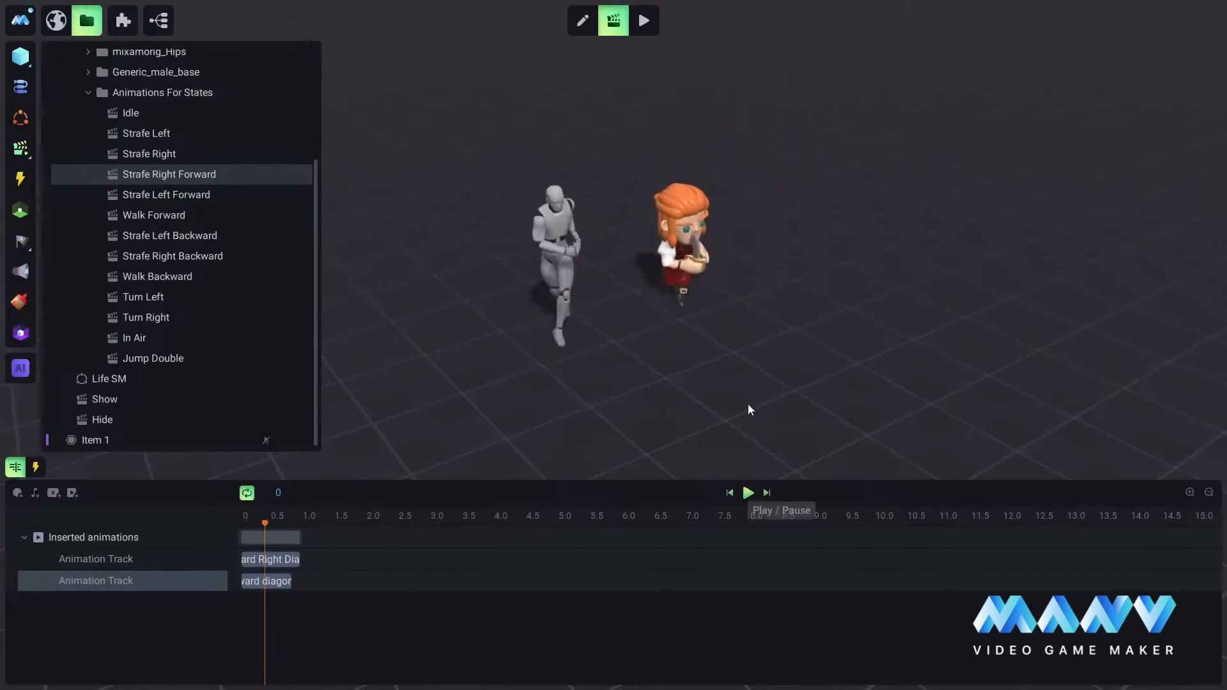
{"action": "left_click", "coordinate": [747, 492]}
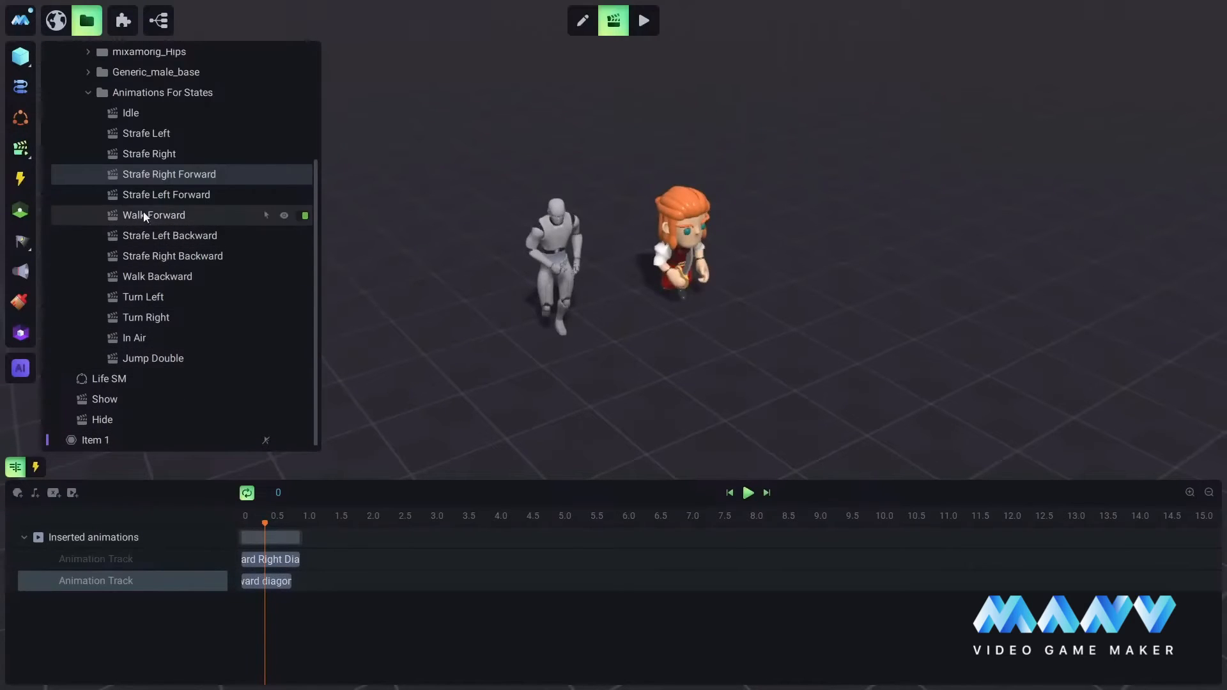
In the Strafe Left Forward state, disable the default track and insert Anne New's running forward diagonal Left.fbx at the start of a new track
{"action": "left_click", "coordinate": [167, 193]}
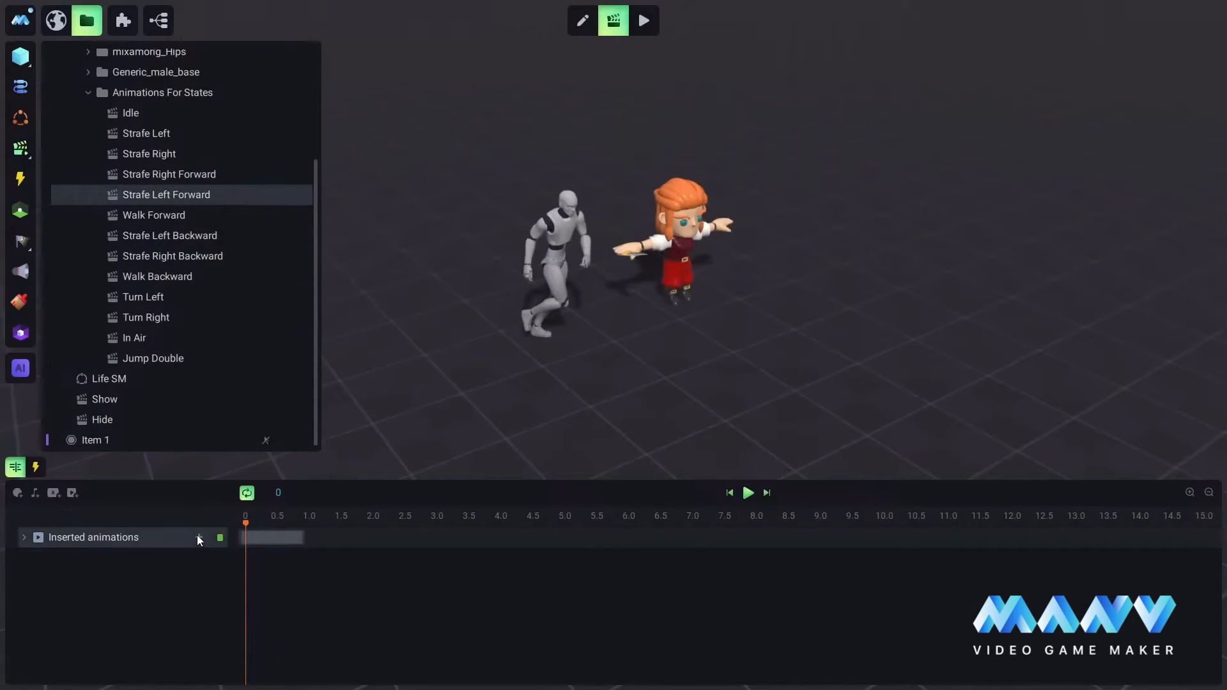
{"action": "left_click", "coordinate": [198, 537]}
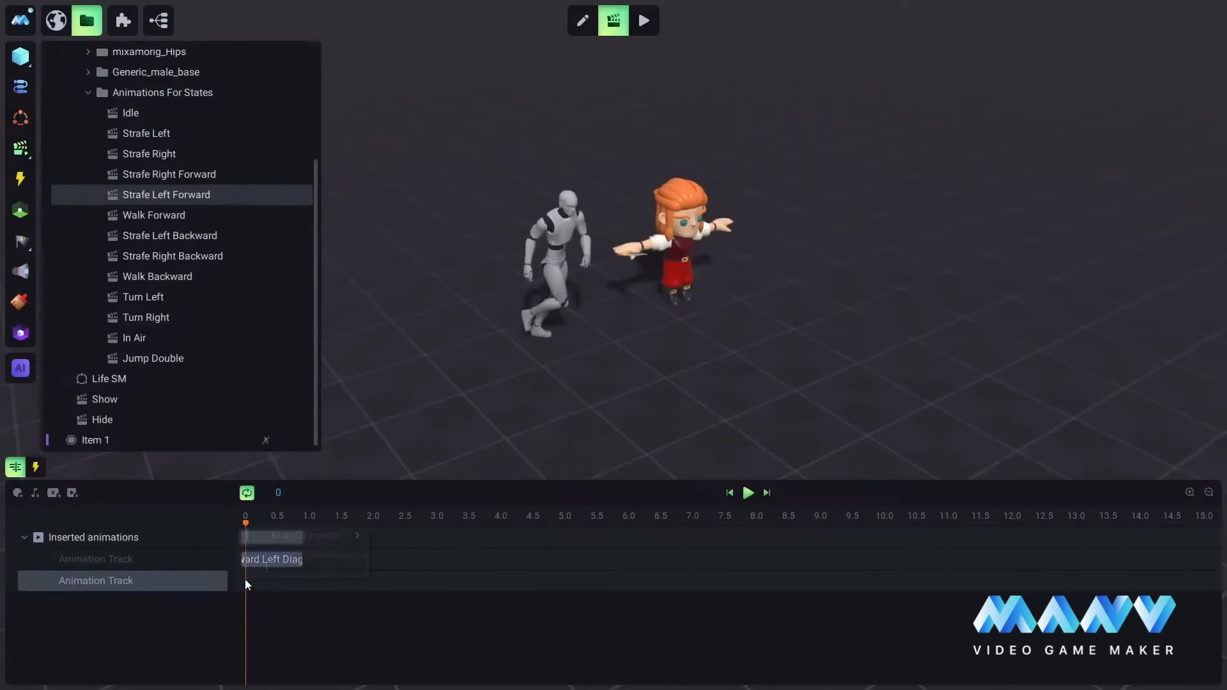
{"action": "left_click", "coordinate": [244, 579]}
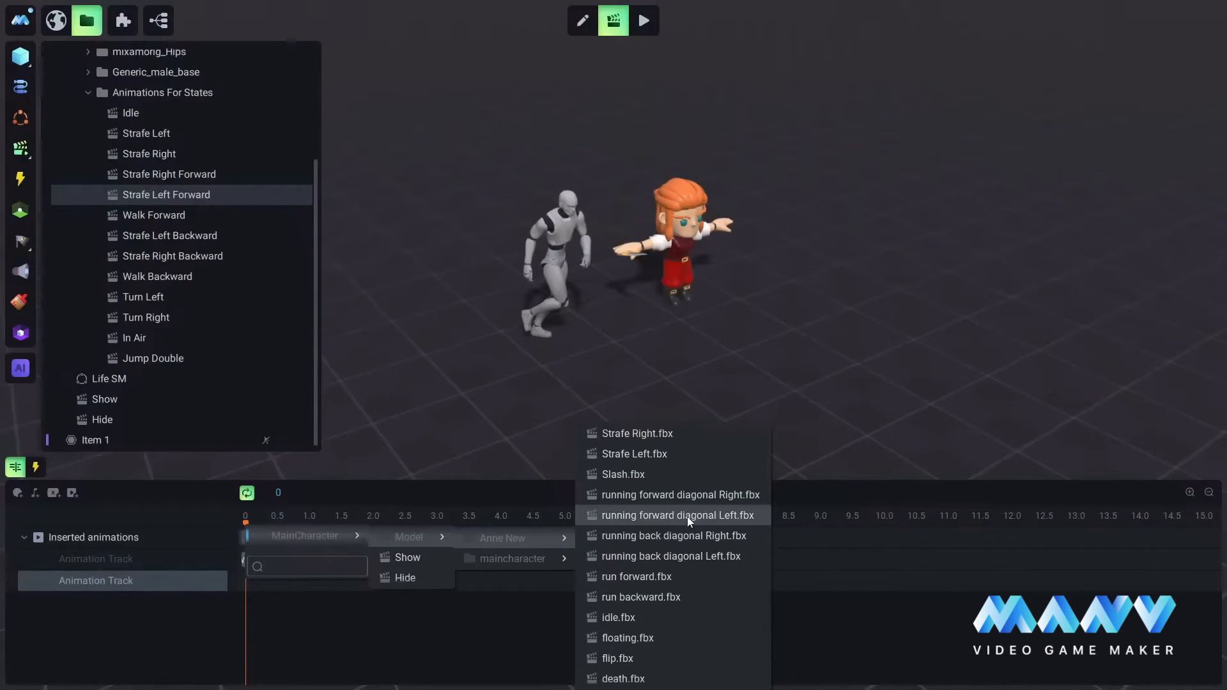
{"action": "left_click", "coordinate": [687, 515]}
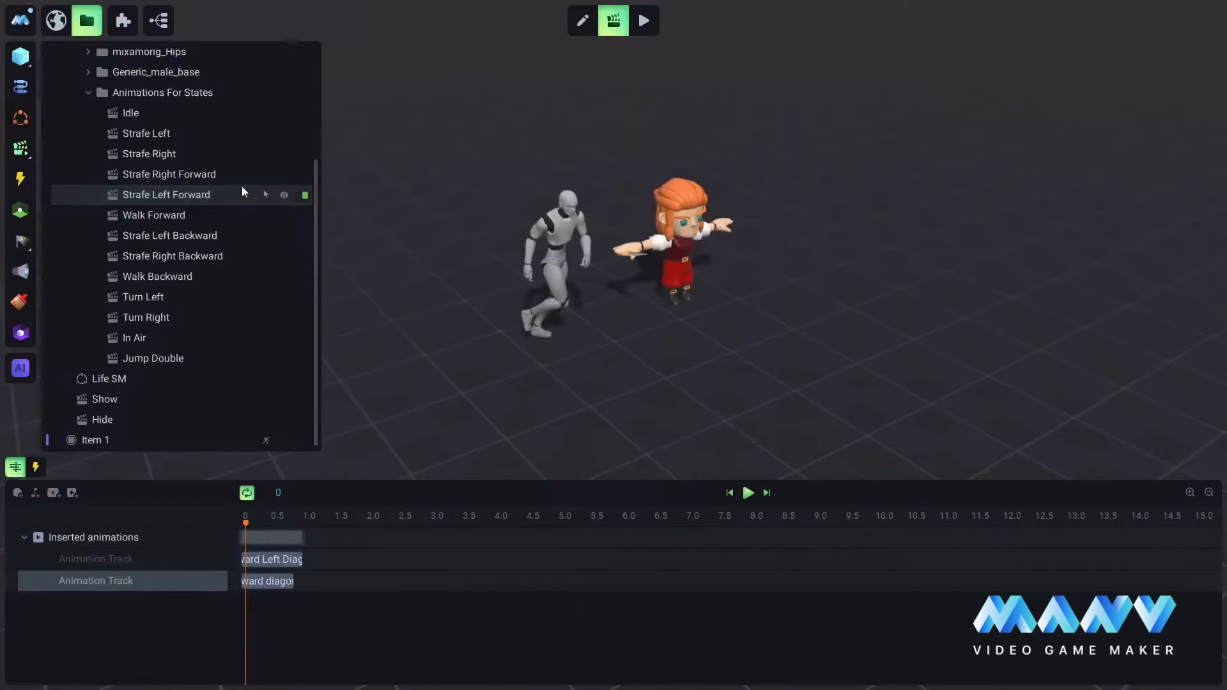
In the Walk Forward state, disable the default track and insert Anne New's run forward.fbx at the start of a new track
{"action": "left_click", "coordinate": [142, 215]}
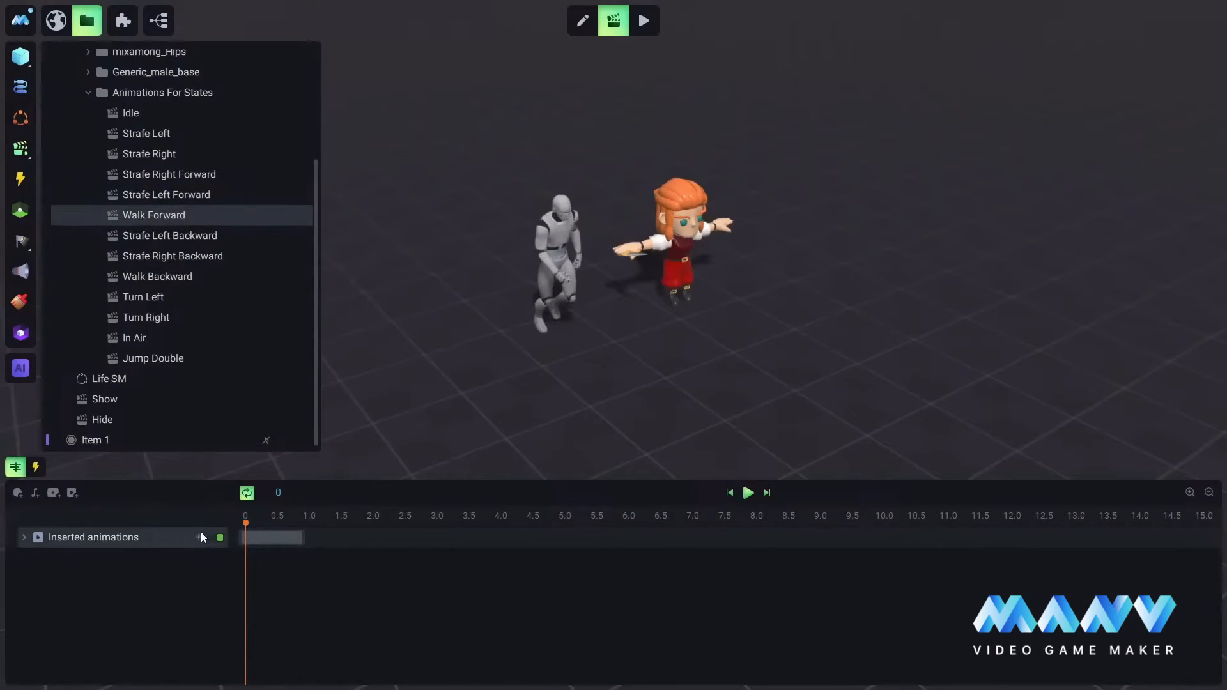
{"action": "left_click", "coordinate": [244, 583]}
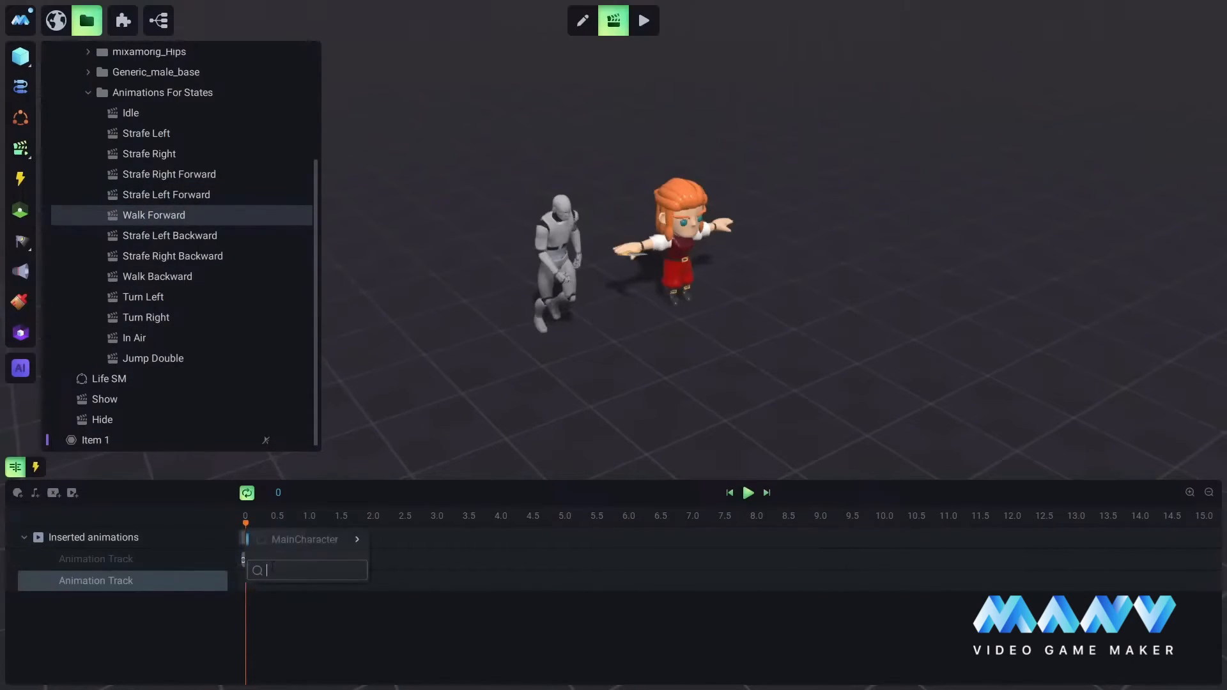
{"action": "mouse_move", "coordinate": [317, 540]}
{"action": "mouse_move", "coordinate": [425, 541]}
{"action": "mouse_move", "coordinate": [537, 541]}
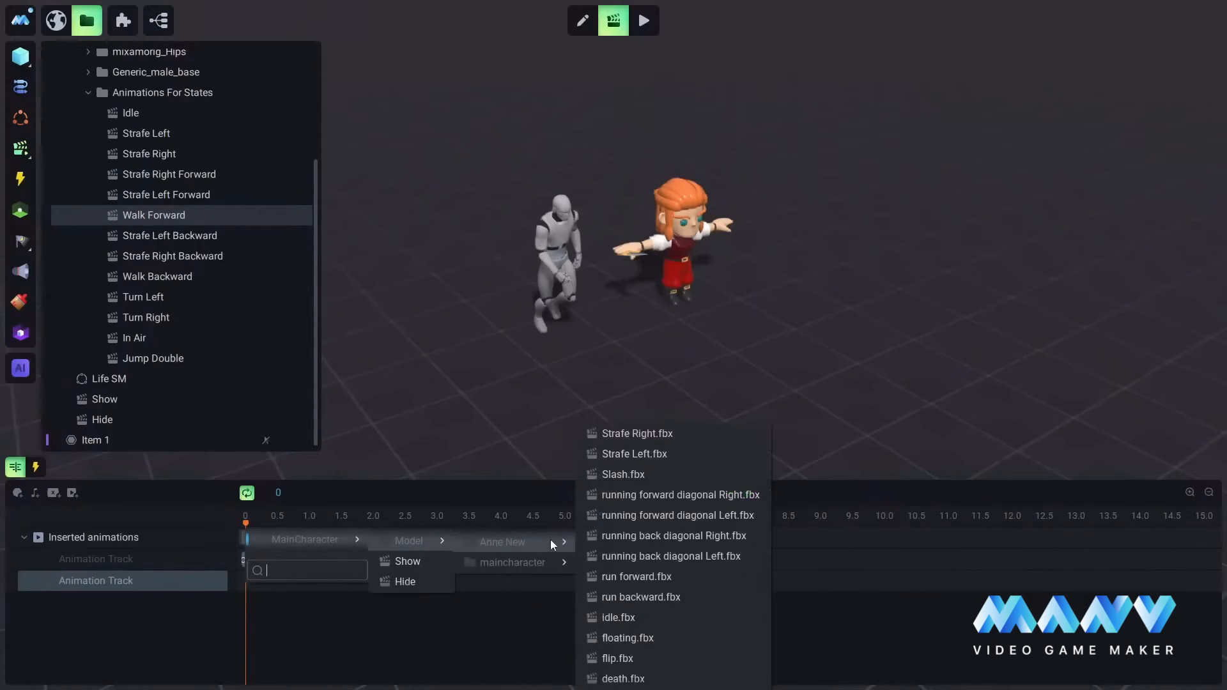
{"action": "left_click", "coordinate": [632, 577]}
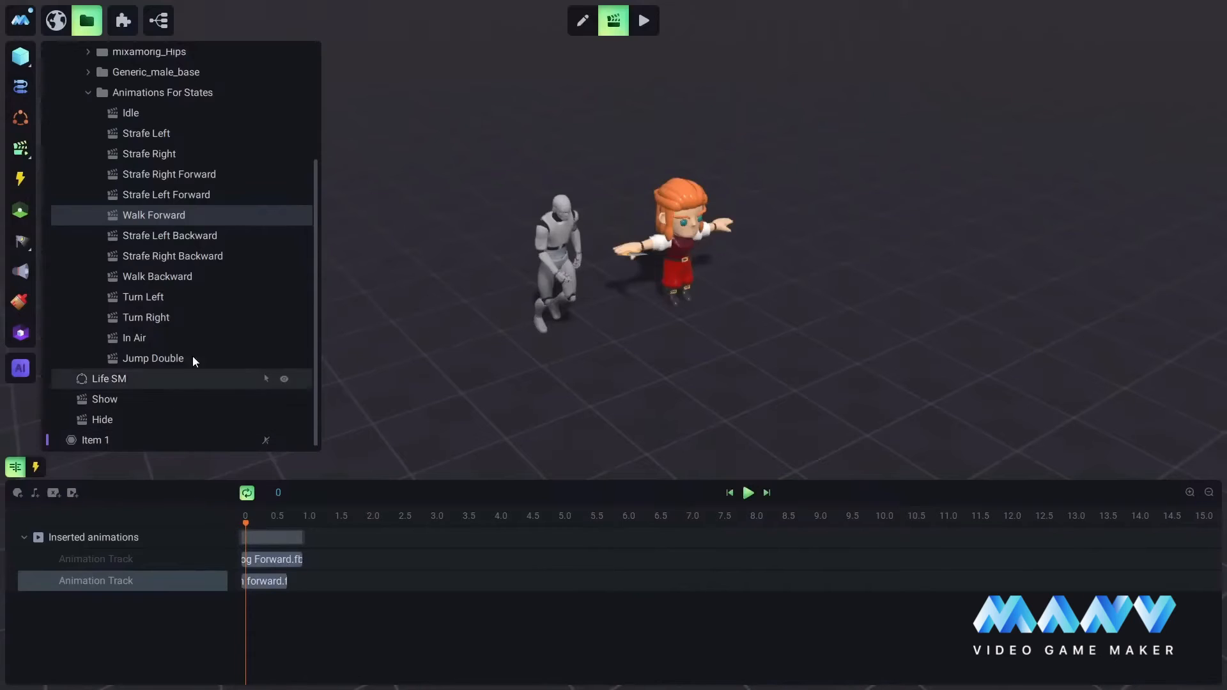
In the Strafe Left Backward state, disable the default track and insert Anne New's run backward.fbx at the start of a new track
{"action": "left_click", "coordinate": [163, 237]}
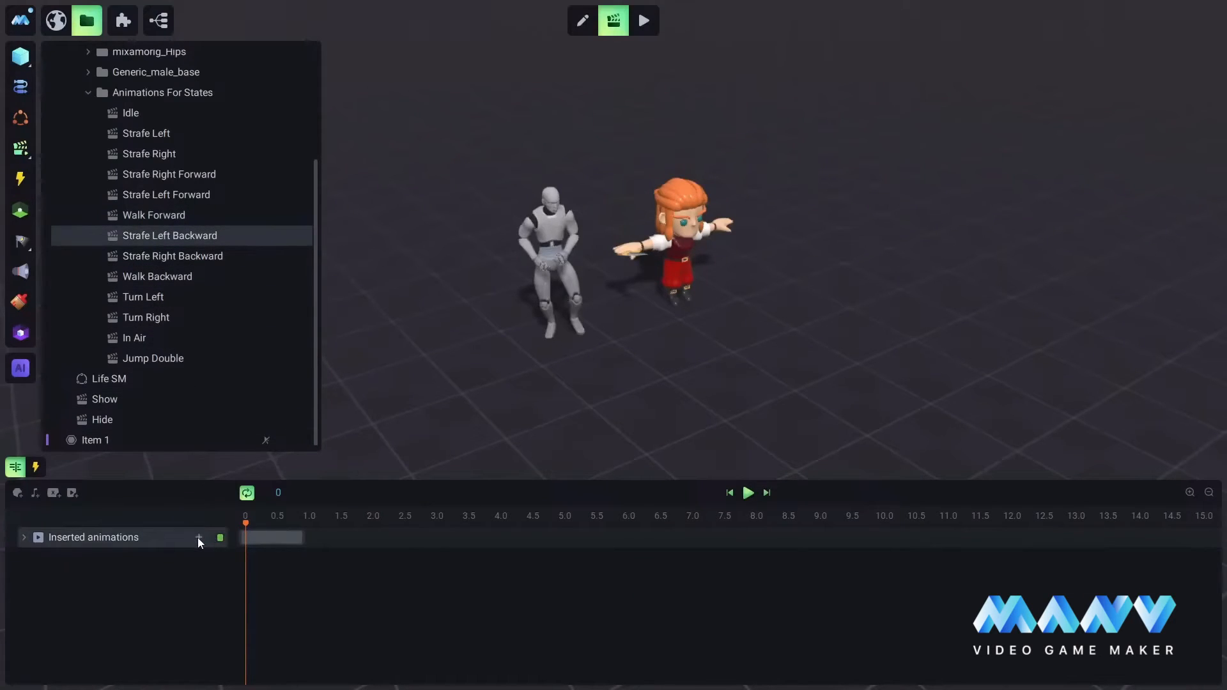
{"action": "left_click", "coordinate": [198, 536]}
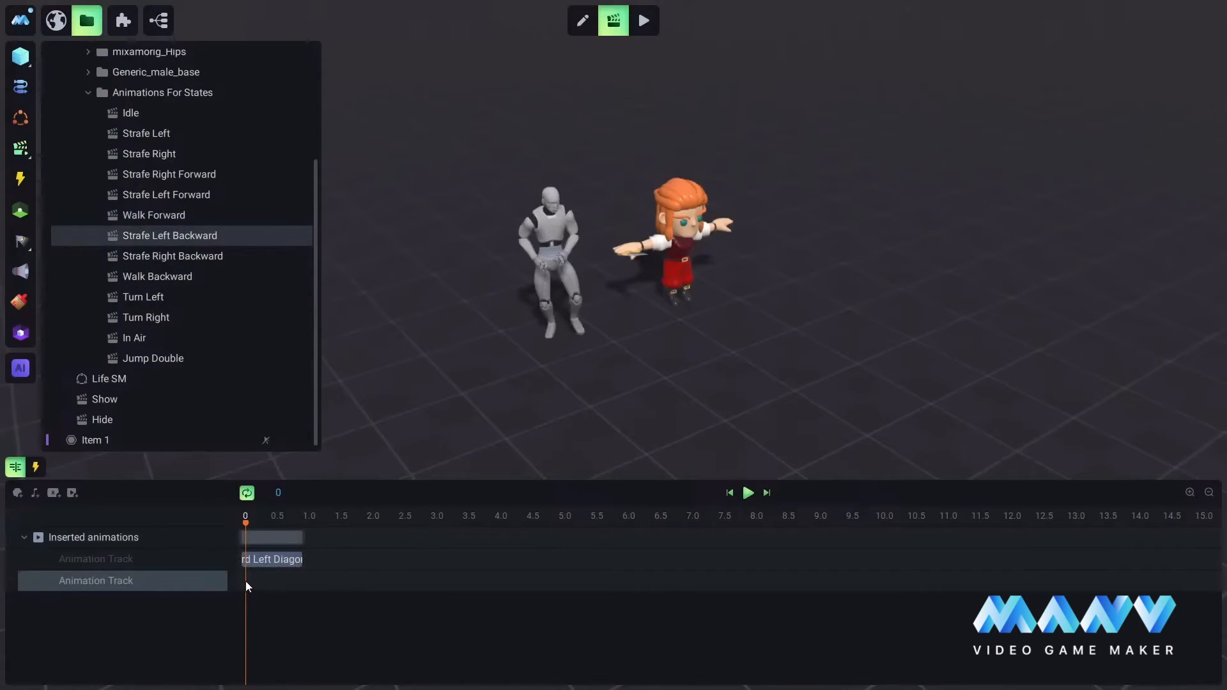
{"action": "right_click", "coordinate": [245, 580]}
{"action": "mouse_move", "coordinate": [437, 540]}
{"action": "mouse_move", "coordinate": [524, 539]}
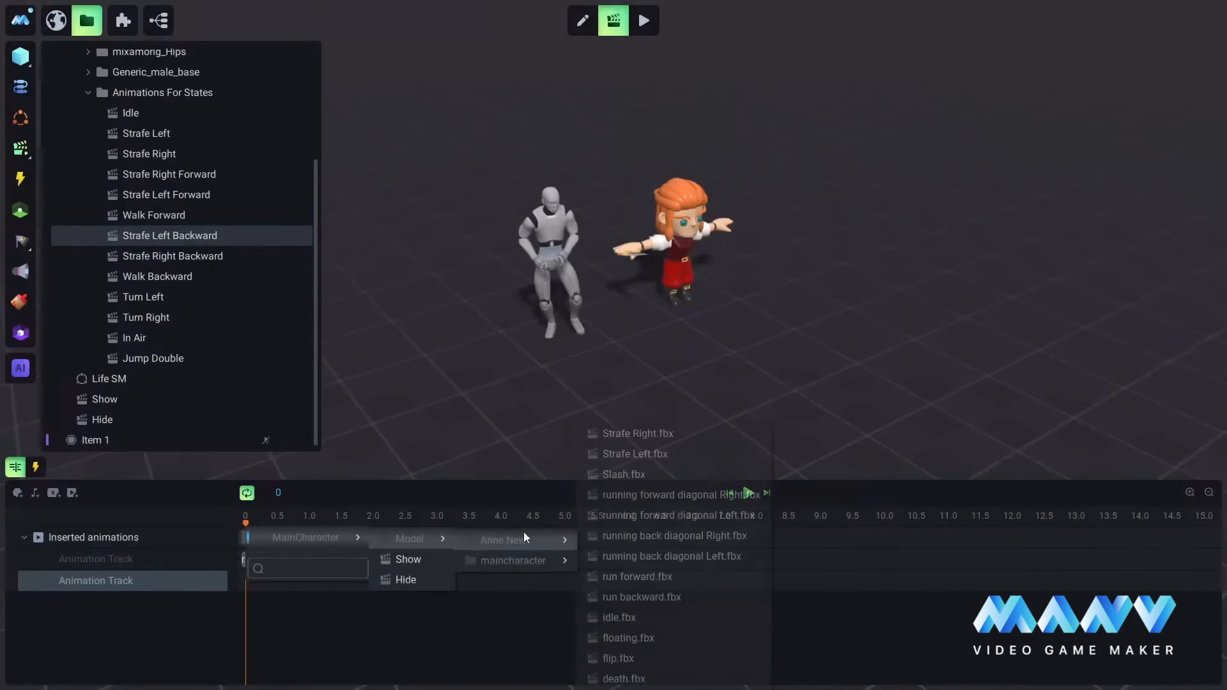
{"action": "left_click", "coordinate": [642, 595]}
Return to the Strafe Left Backward state, enable its default track and preview both characters' animations together
{"action": "left_click", "coordinate": [159, 257]}
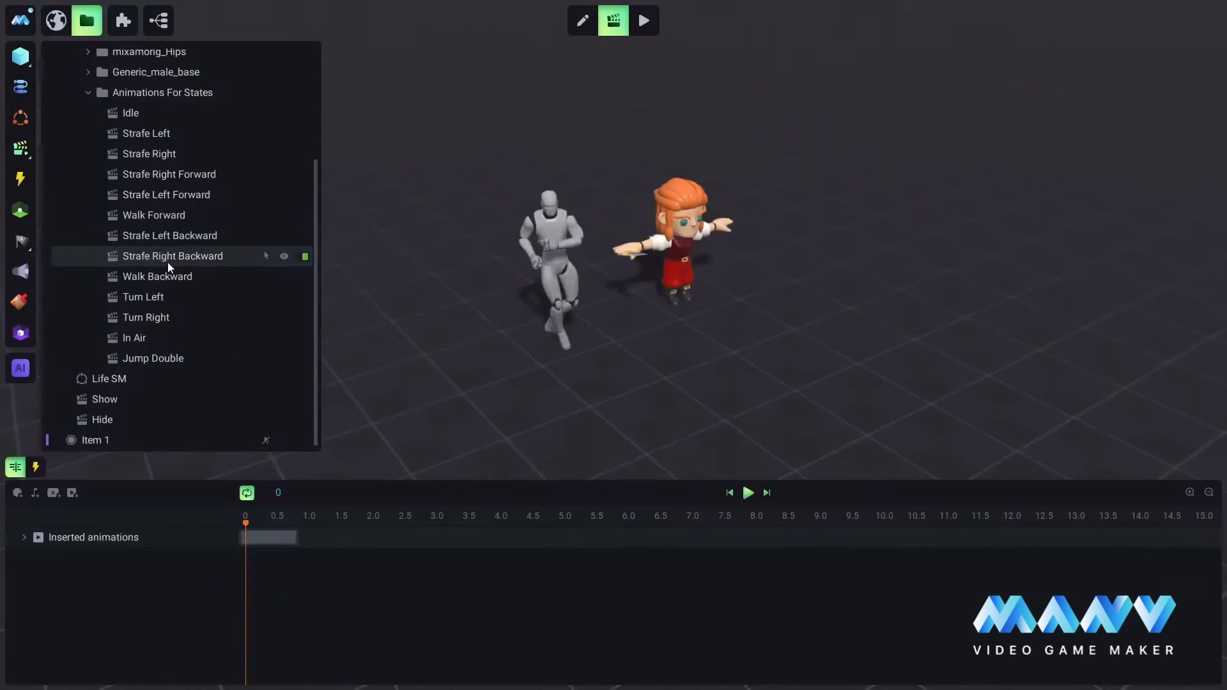
{"action": "left_click", "coordinate": [165, 235]}
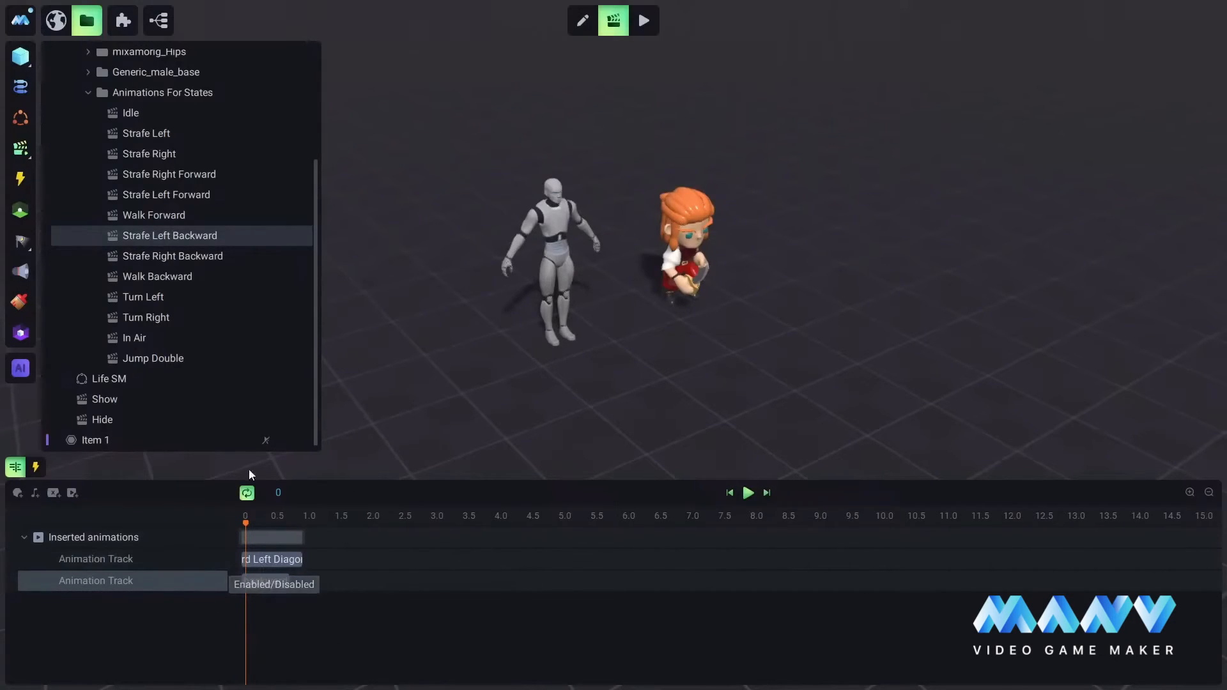
{"action": "left_click", "coordinate": [748, 493]}
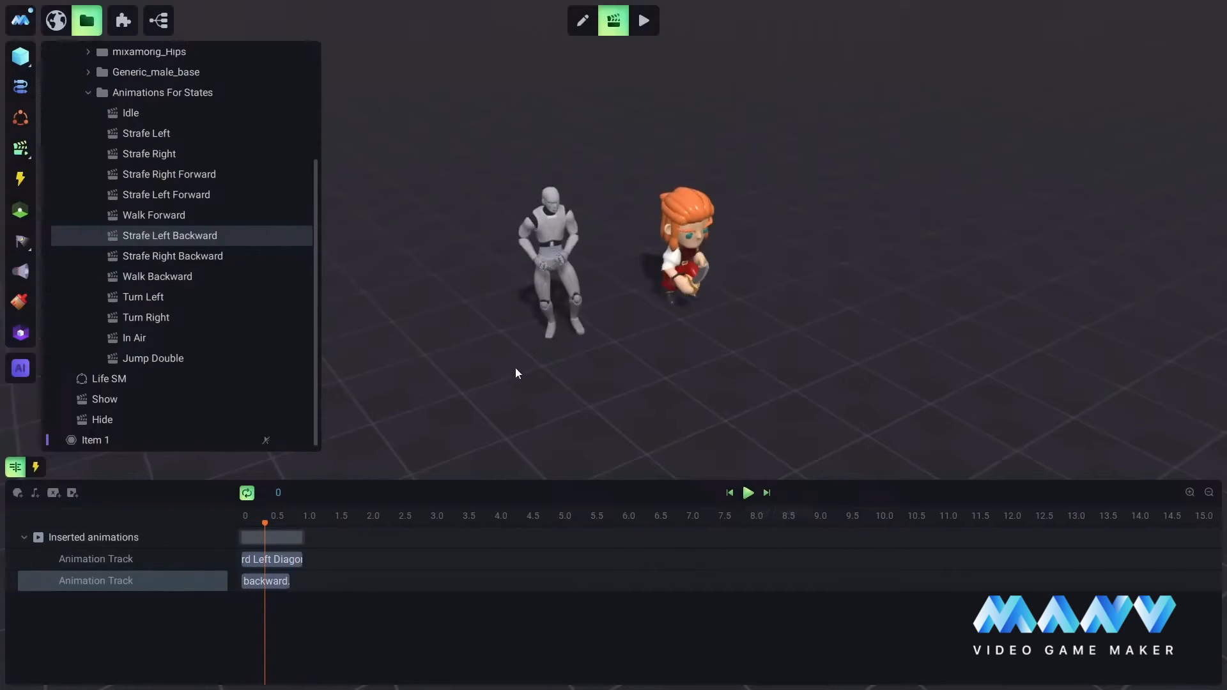
Replace the run backward.fbx clip in Strafe Left Backward with Anne New's running back diagonal Left.fbx
{"action": "right_click", "coordinate": [259, 585]}
{"action": "left_click", "coordinate": [302, 659]}
{"action": "left_click", "coordinate": [248, 584]}
{"action": "mouse_move", "coordinate": [346, 536]}
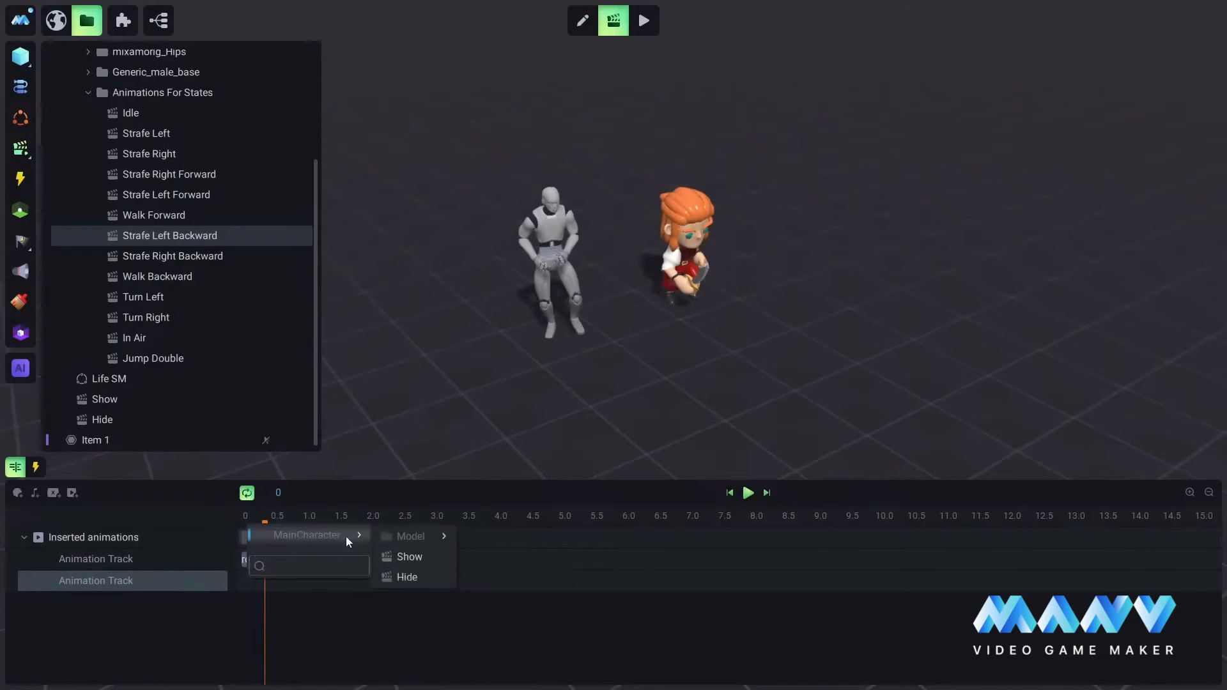
{"action": "mouse_move", "coordinate": [414, 539]}
{"action": "mouse_move", "coordinate": [519, 540]}
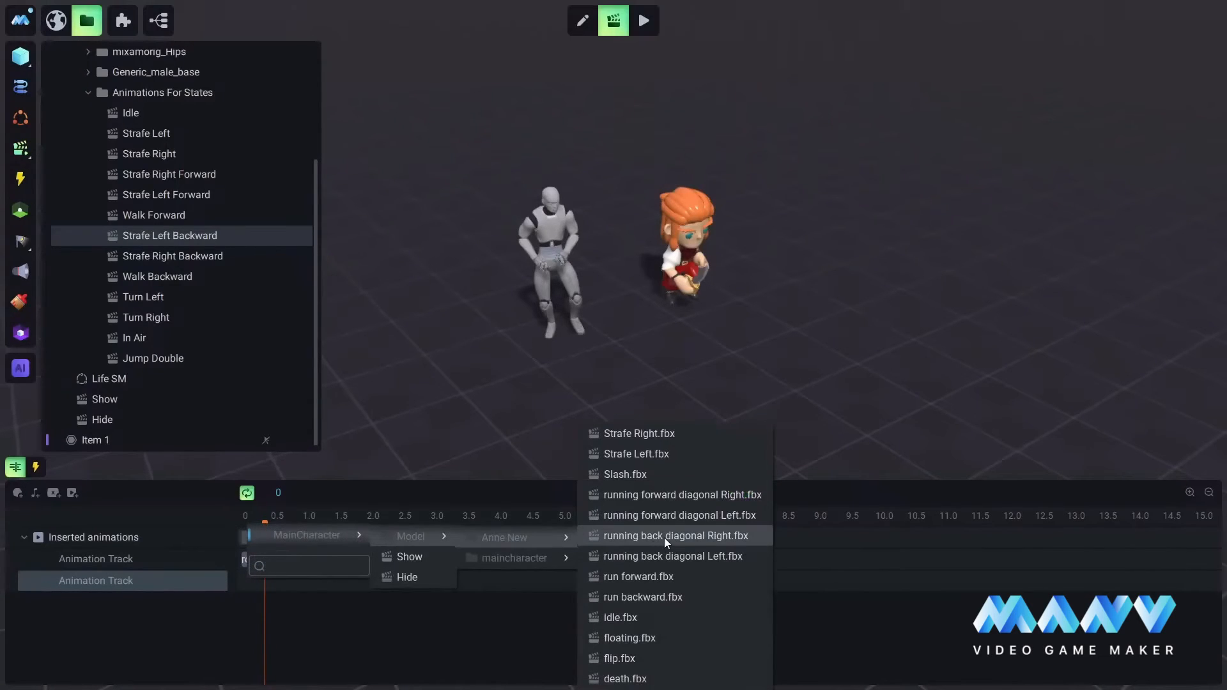
{"action": "left_click", "coordinate": [708, 556]}
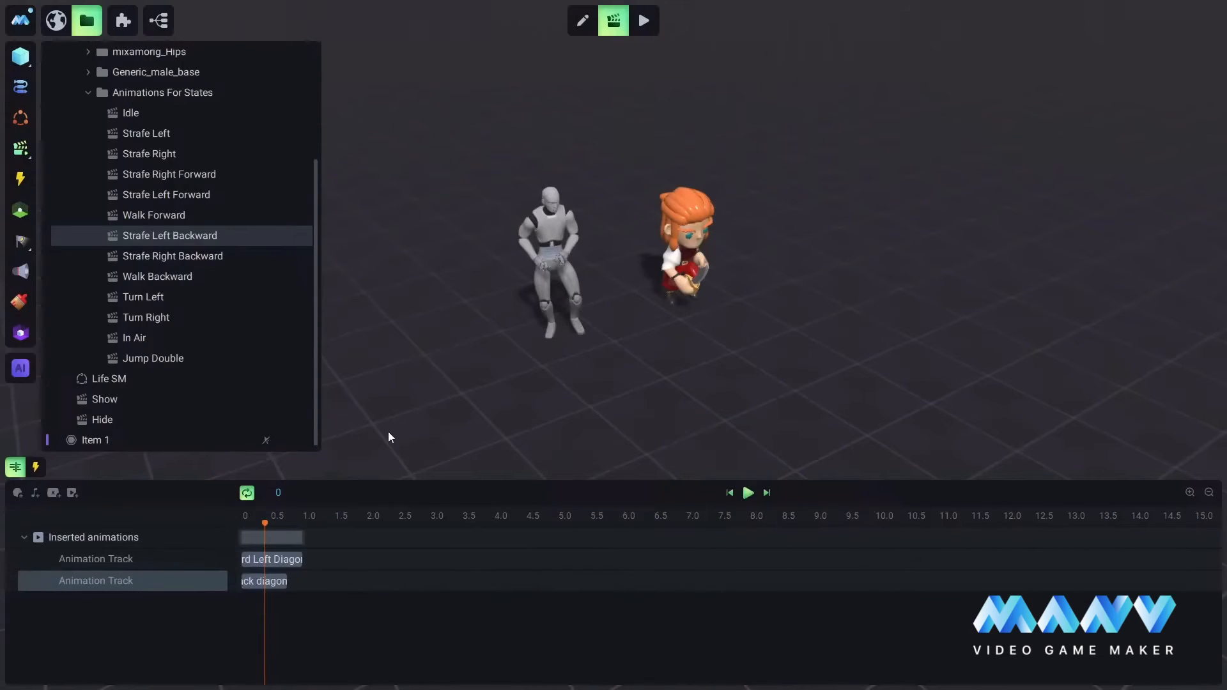
In the Strafe Right Backward state, disable the default track and insert Anne New's running back diagonal Right.fbx at the start of a new track
{"action": "left_click", "coordinate": [155, 256]}
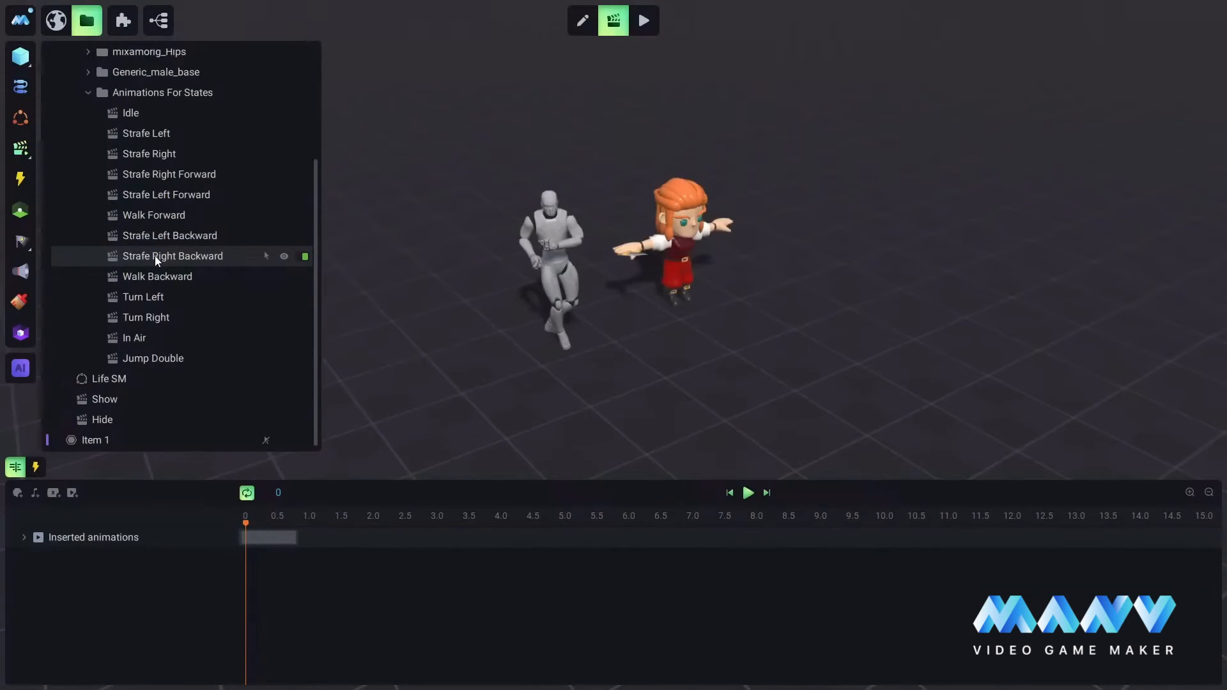
{"action": "left_click", "coordinate": [199, 538]}
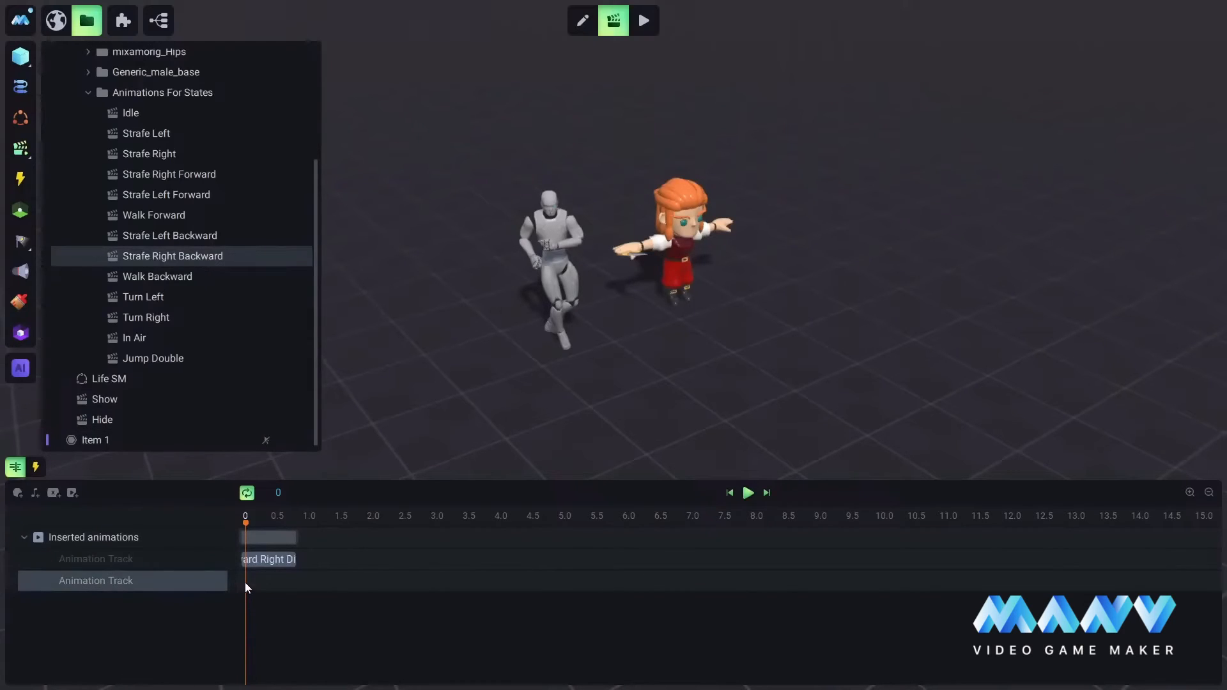
{"action": "left_click", "coordinate": [244, 582]}
{"action": "mouse_move", "coordinate": [422, 542]}
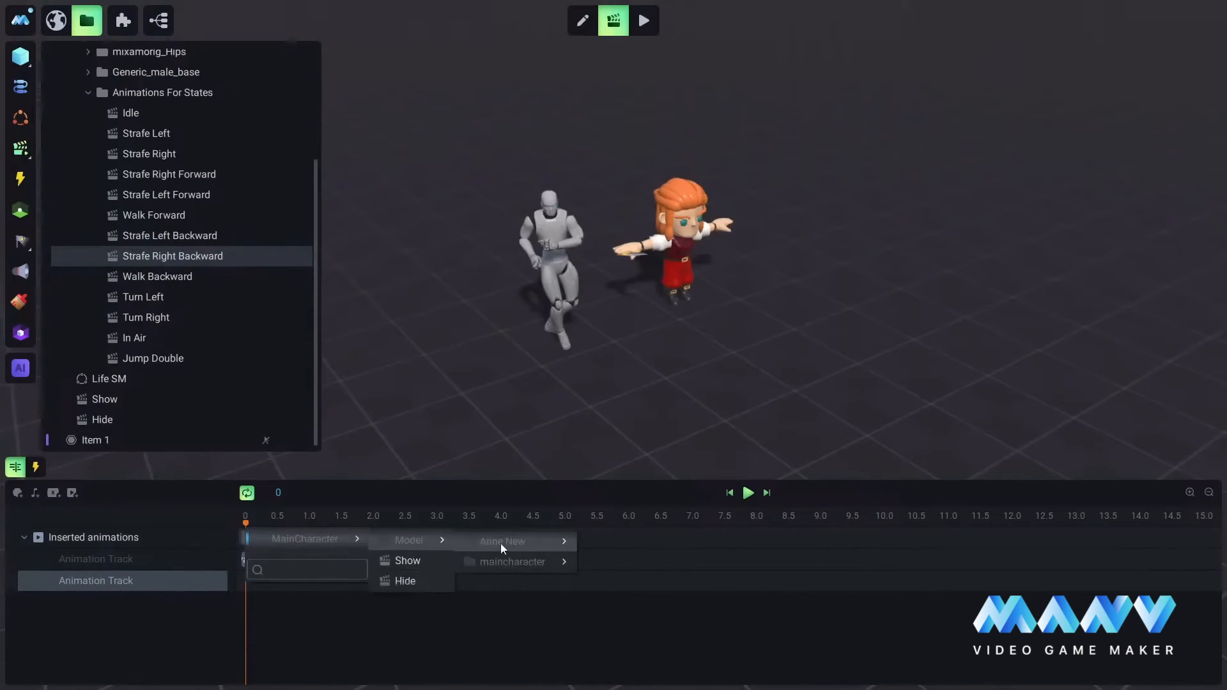
{"action": "mouse_move", "coordinate": [523, 544]}
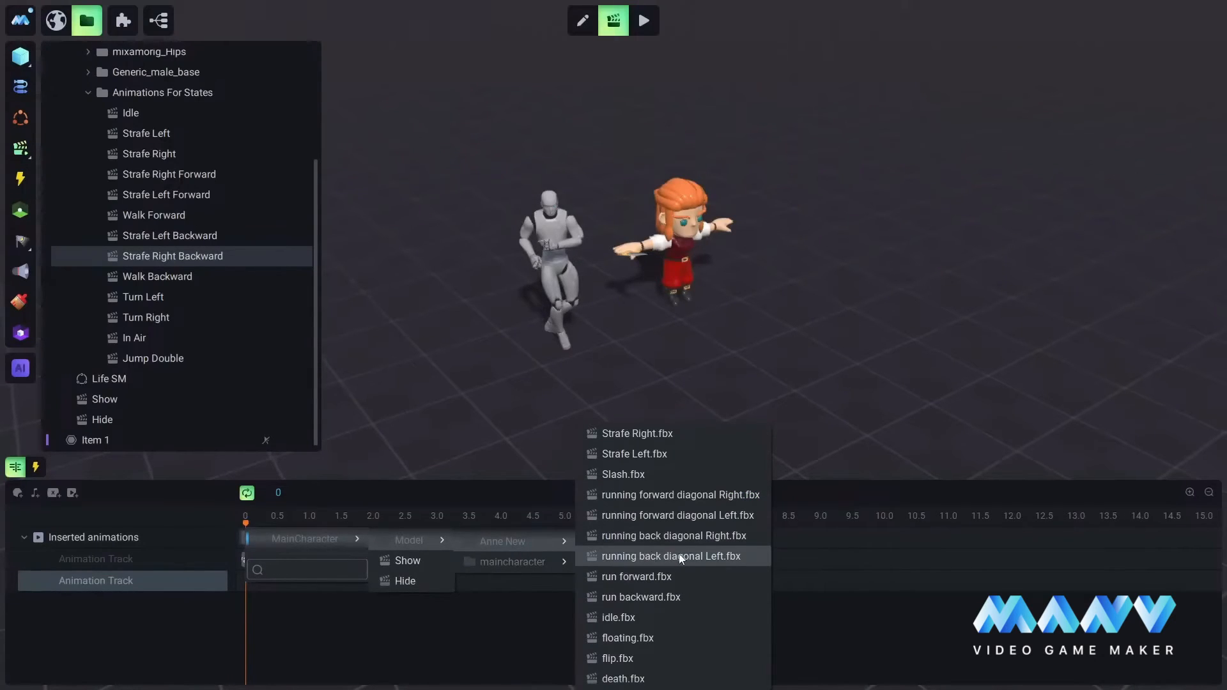
{"action": "left_click", "coordinate": [683, 538]}
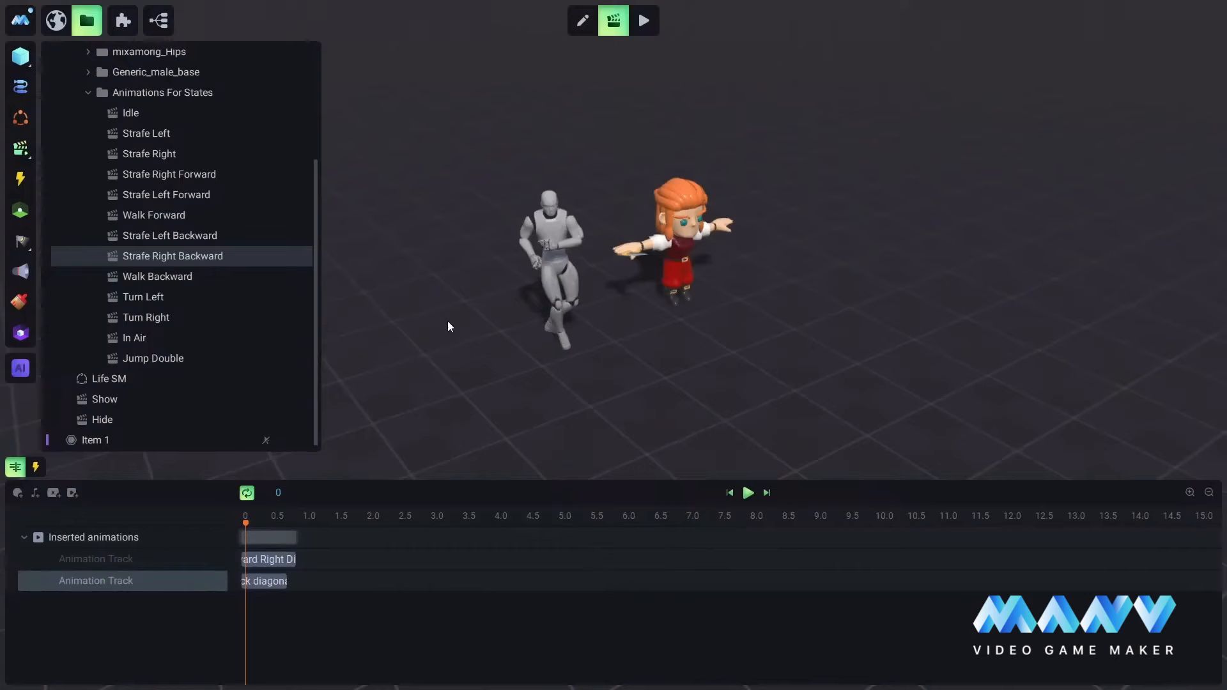
In the Walk Backward state, disable the default track and insert Anne New's run backward.fbx at the start of a new track
{"action": "left_click", "coordinate": [156, 276]}
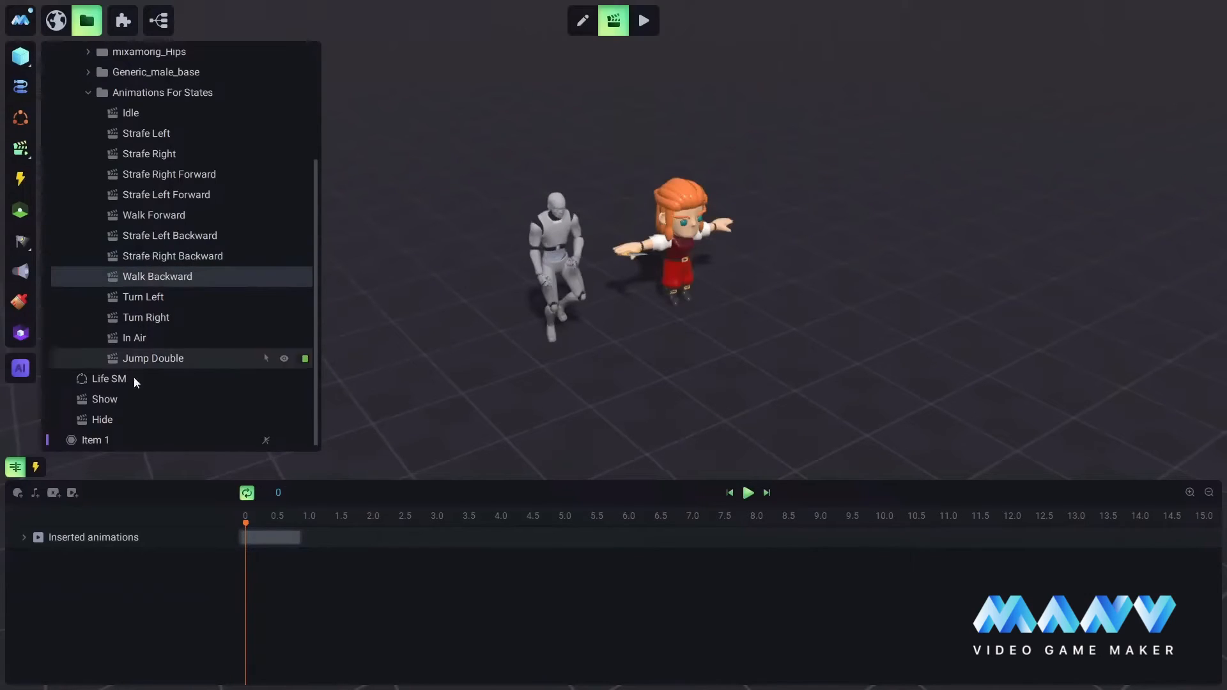
{"action": "left_click", "coordinate": [203, 538]}
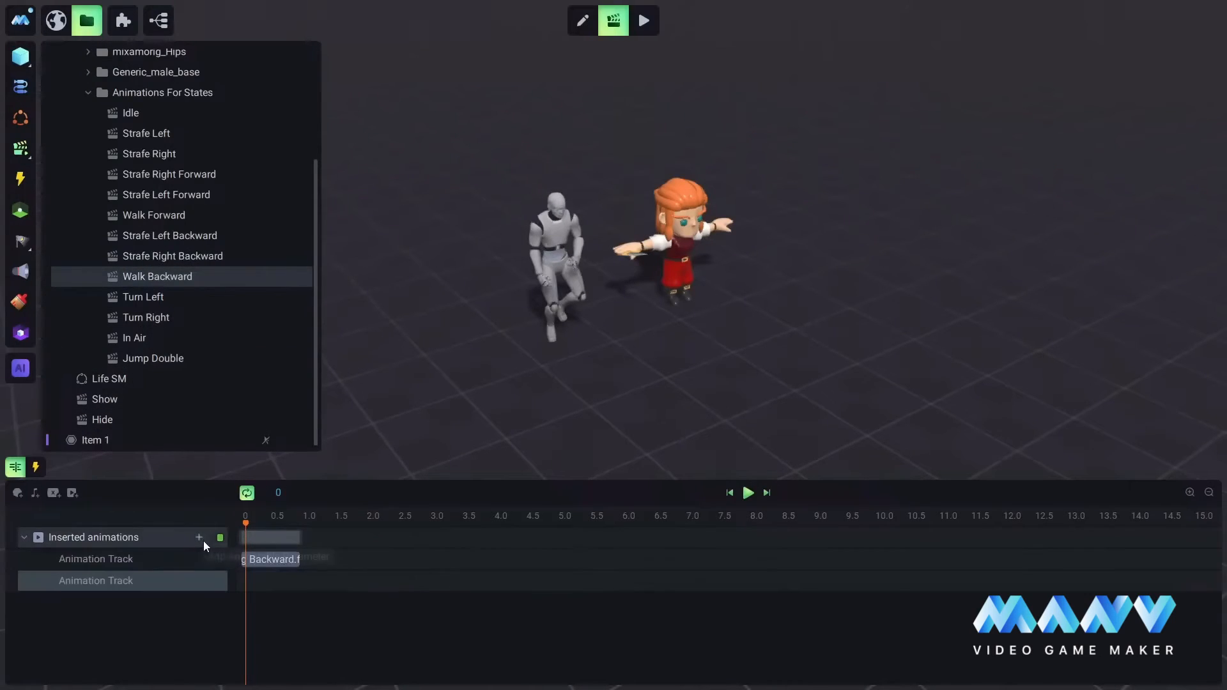
{"action": "left_click", "coordinate": [250, 583]}
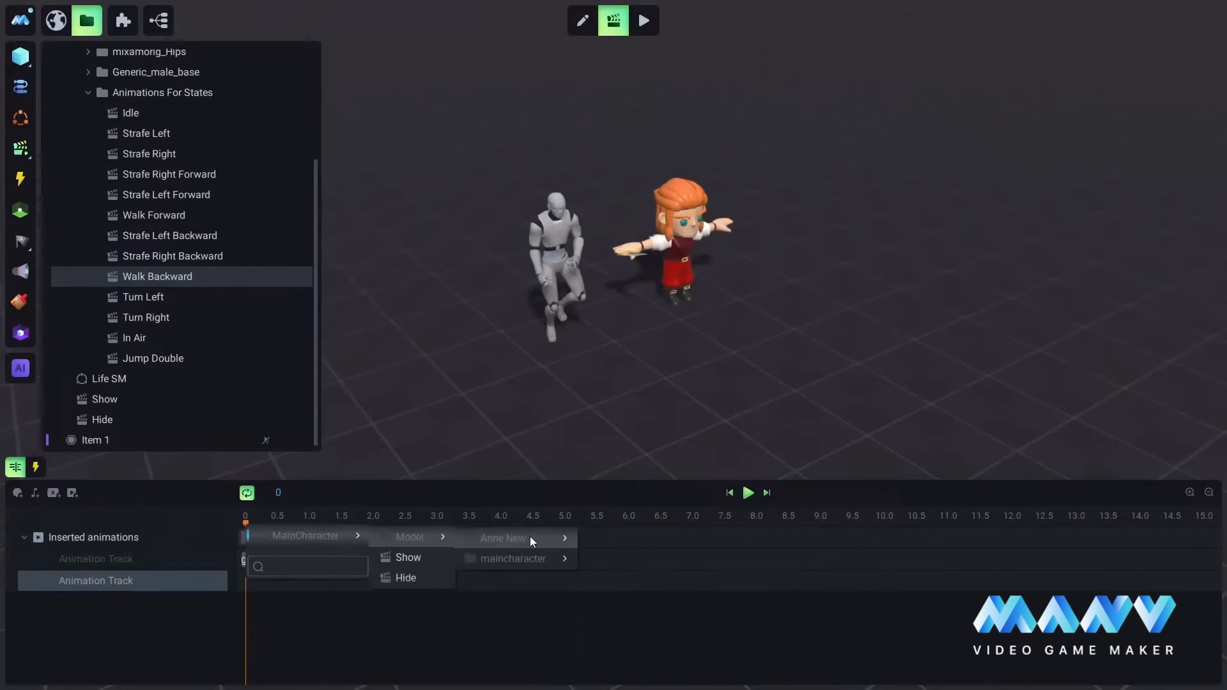
{"action": "mouse_move", "coordinate": [530, 537]}
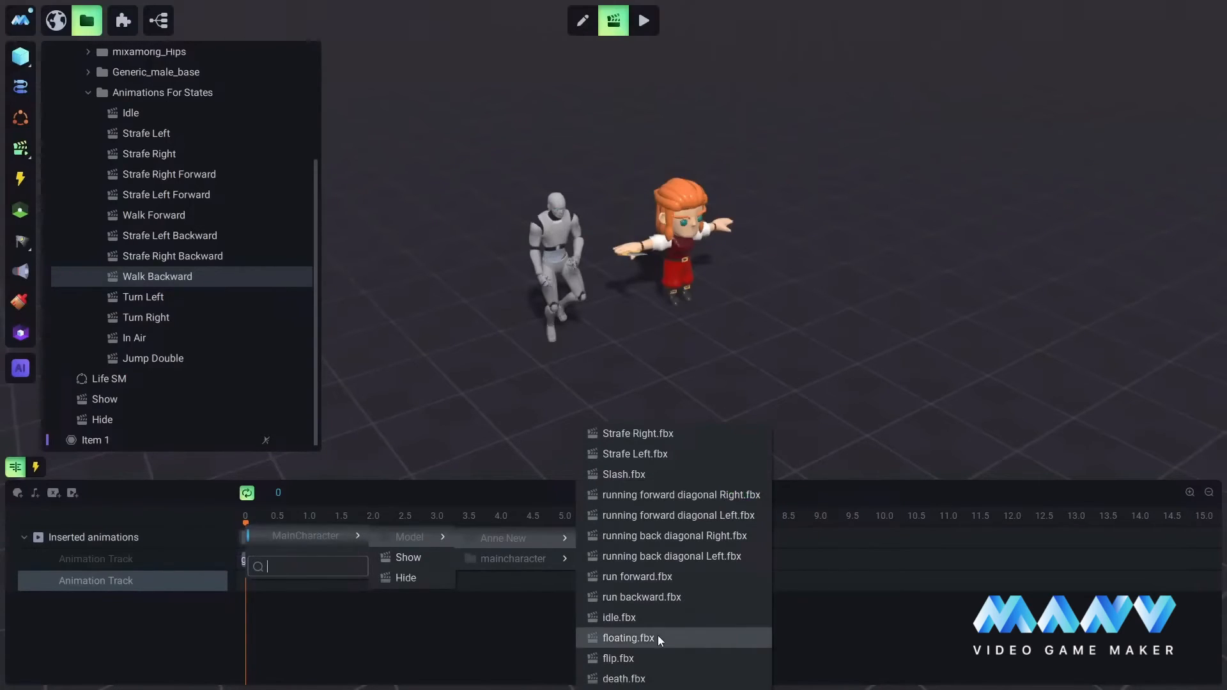
{"action": "left_click", "coordinate": [642, 597]}
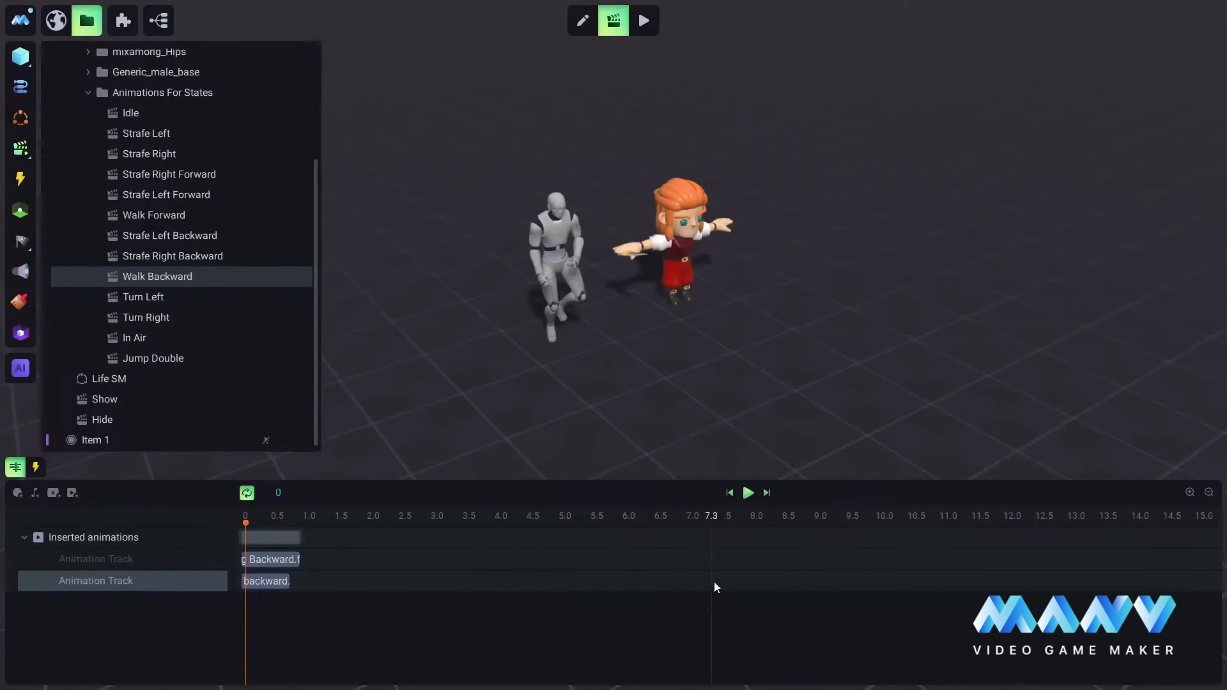
{"action": "left_click", "coordinate": [196, 275]}
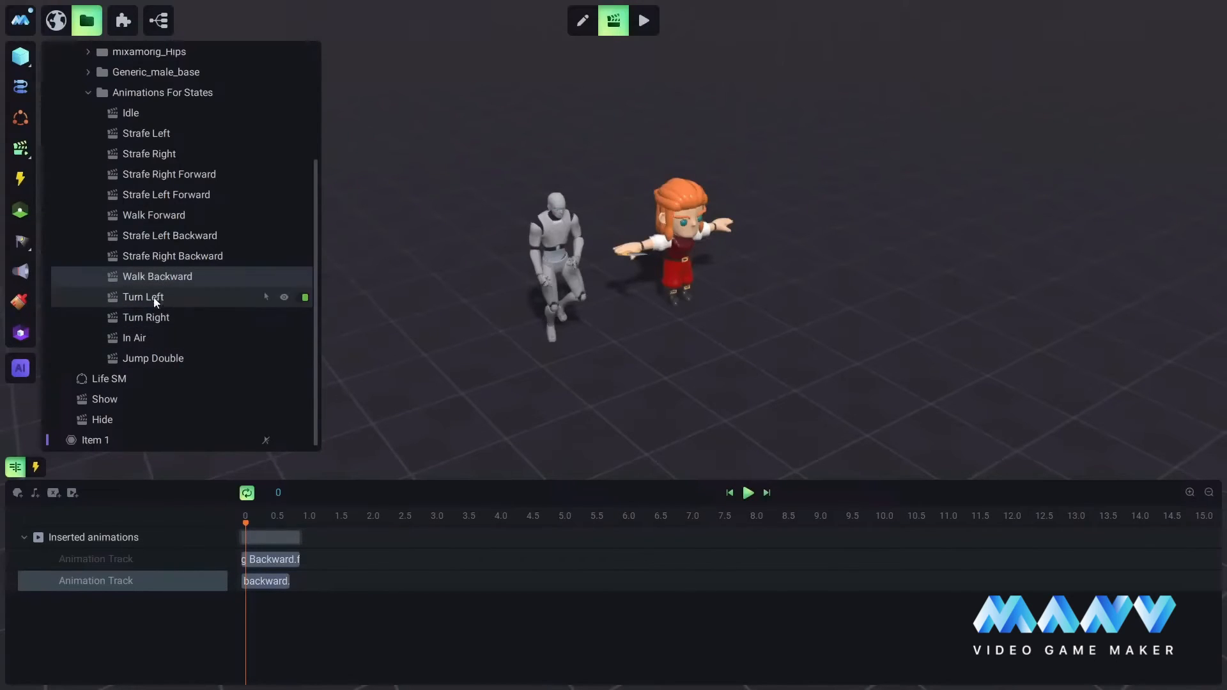
{"action": "left_click", "coordinate": [133, 336]}
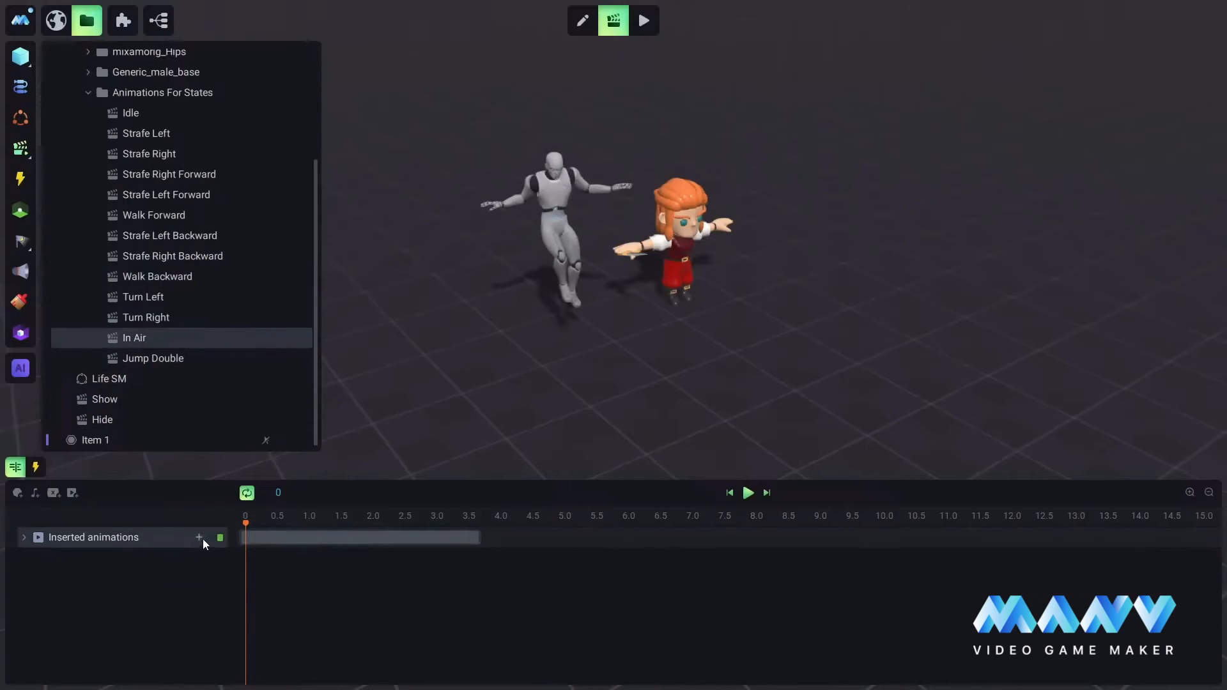
{"action": "left_click", "coordinate": [197, 537]}
{"action": "left_click", "coordinate": [219, 560]}
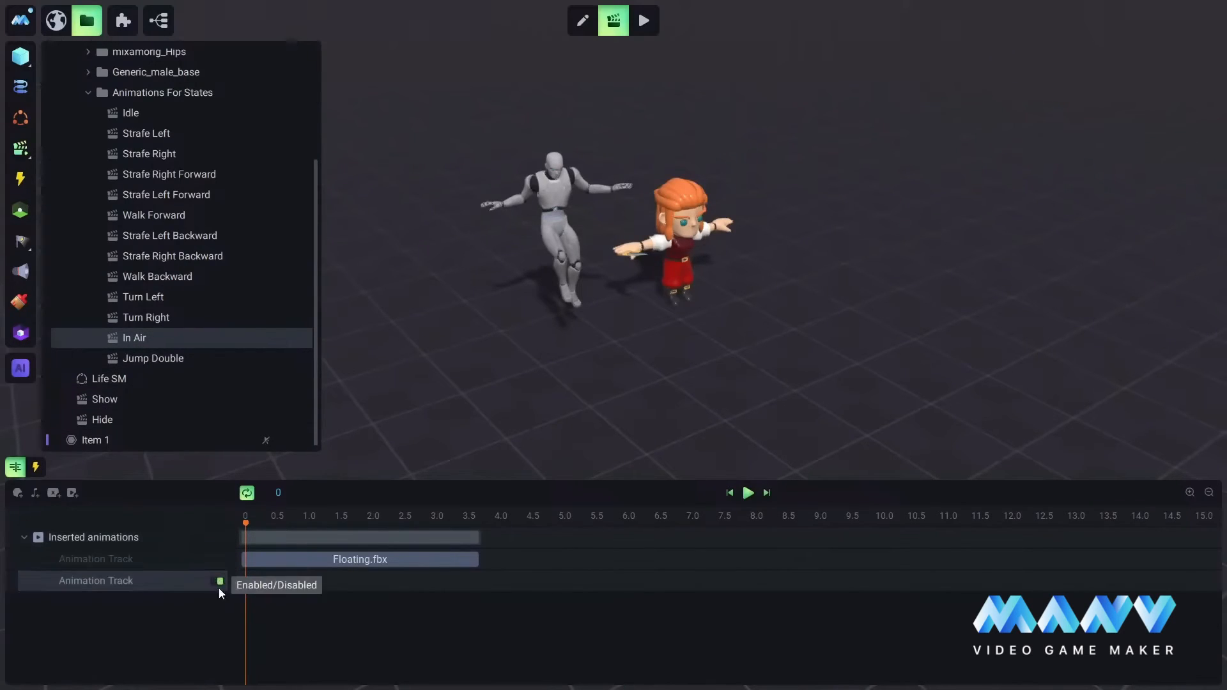
{"action": "left_click", "coordinate": [244, 581]}
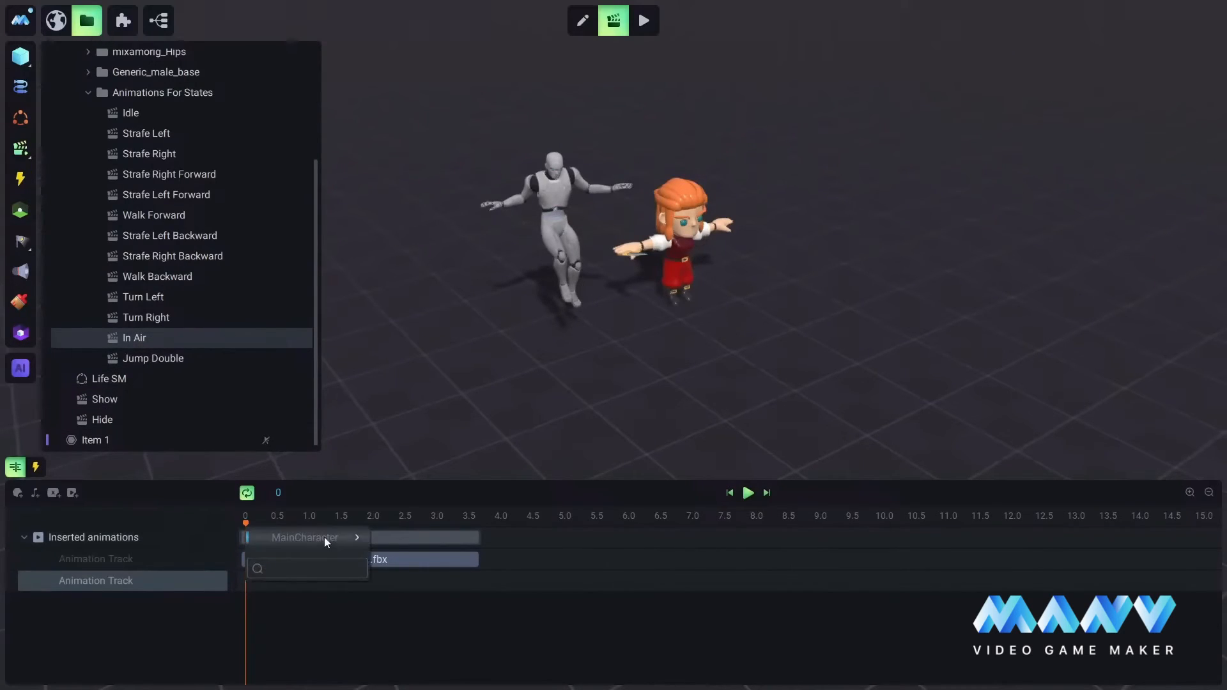
{"action": "mouse_move", "coordinate": [325, 538]}
{"action": "mouse_move", "coordinate": [427, 537]}
{"action": "mouse_move", "coordinate": [535, 541]}
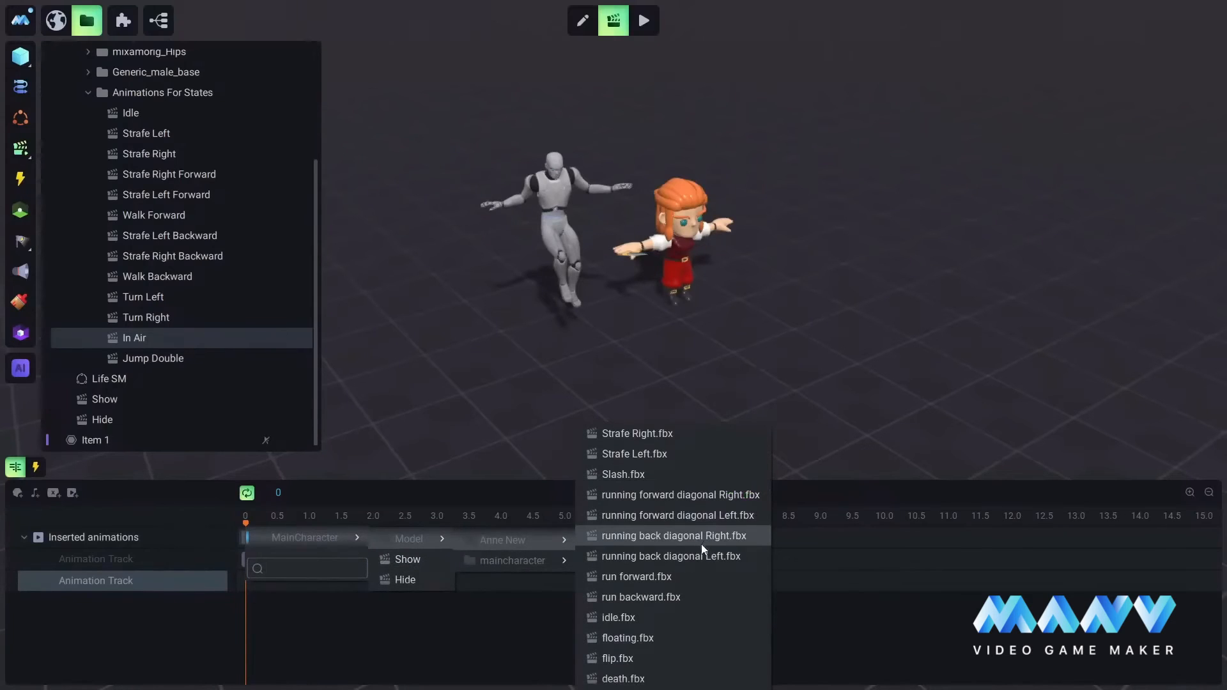
{"action": "left_click", "coordinate": [646, 637]}
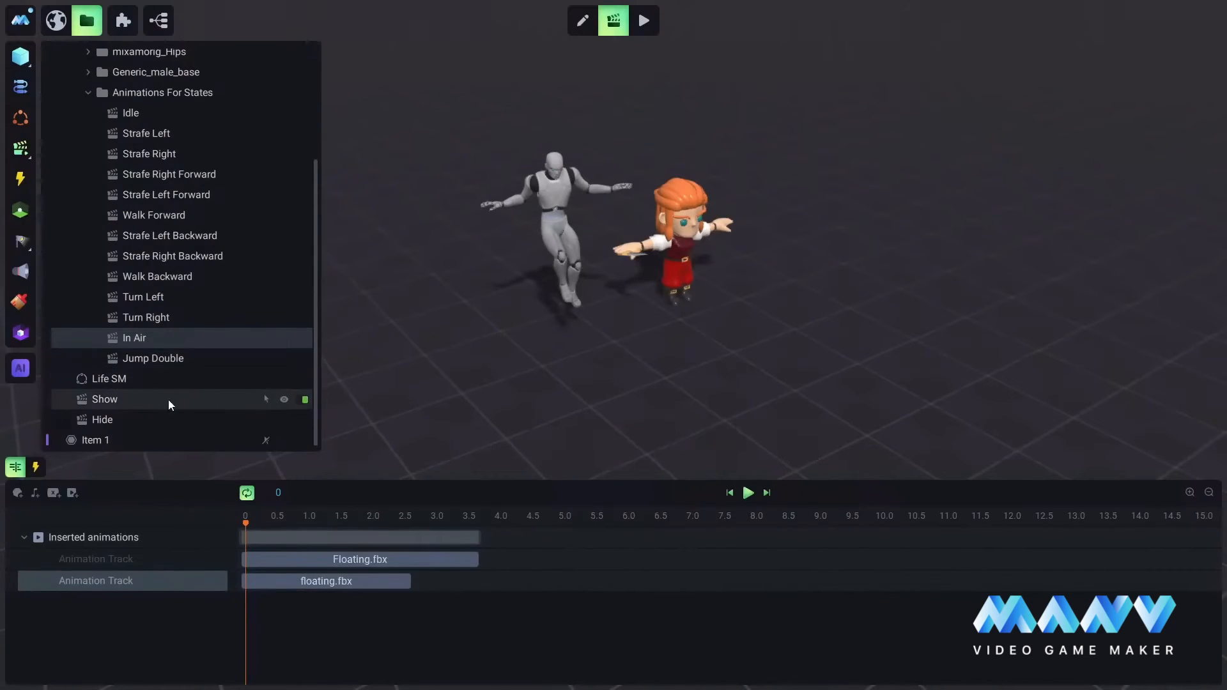
In the Jump Double state, add a new animation track and insert Anne New's flip.fbx at its start
{"action": "left_click", "coordinate": [156, 361]}
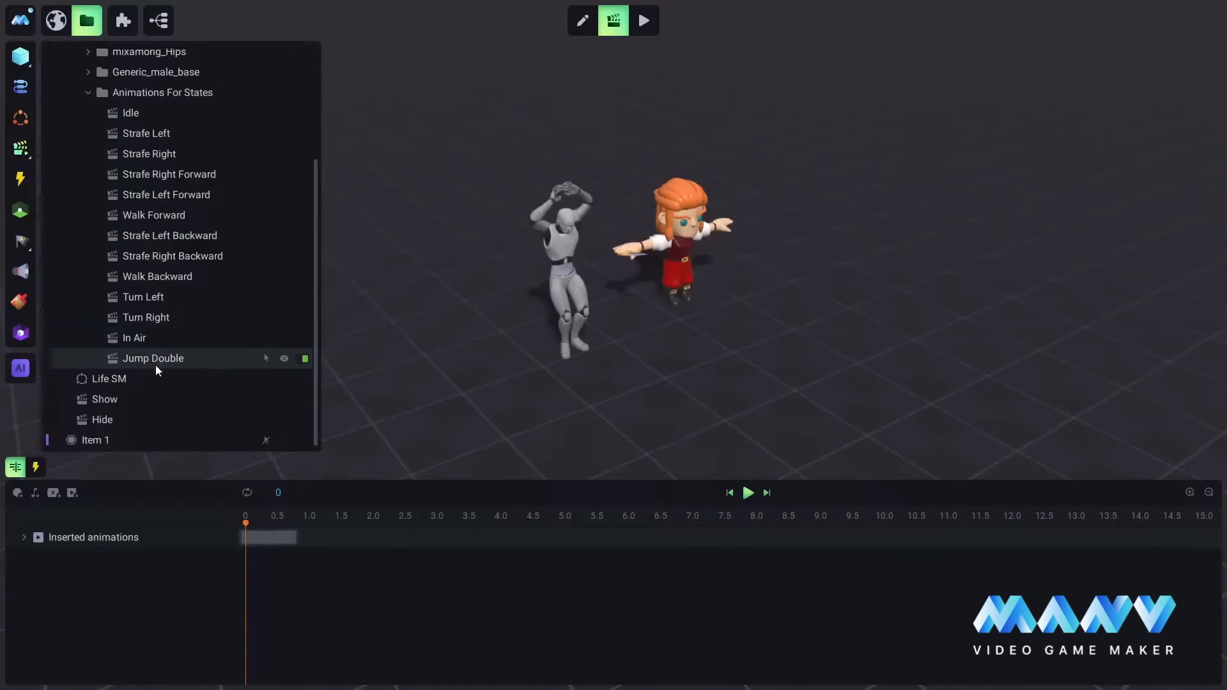
{"action": "left_click", "coordinate": [198, 536]}
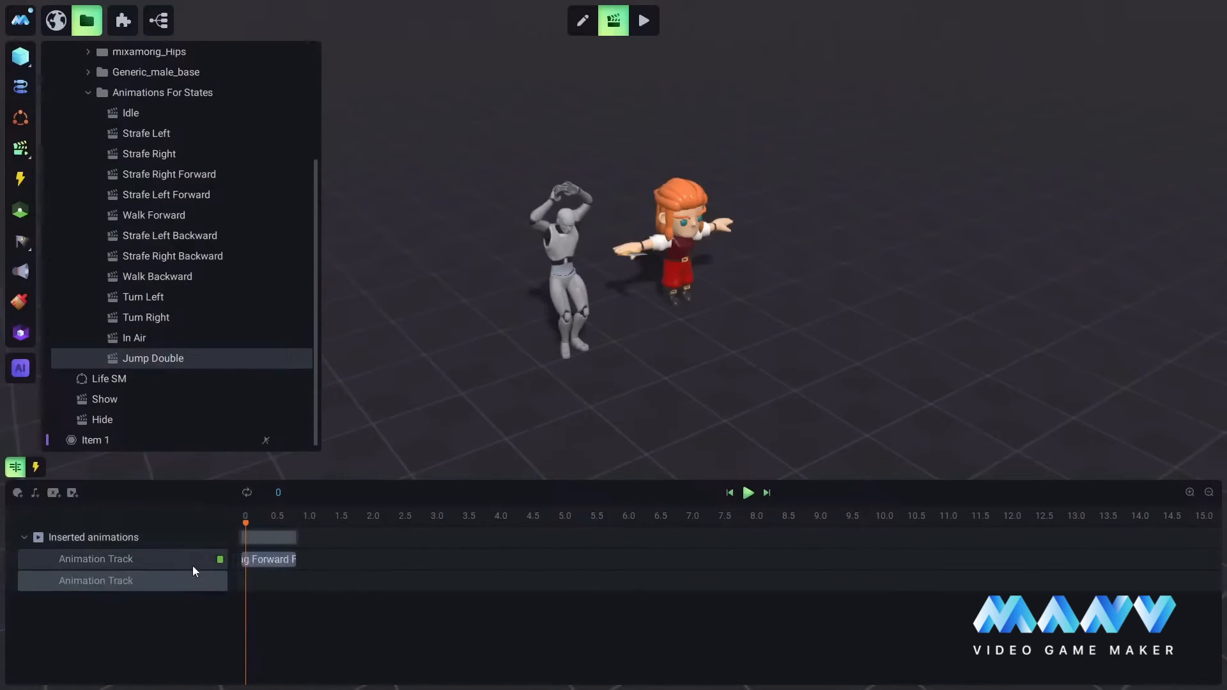
{"action": "left_click", "coordinate": [245, 582]}
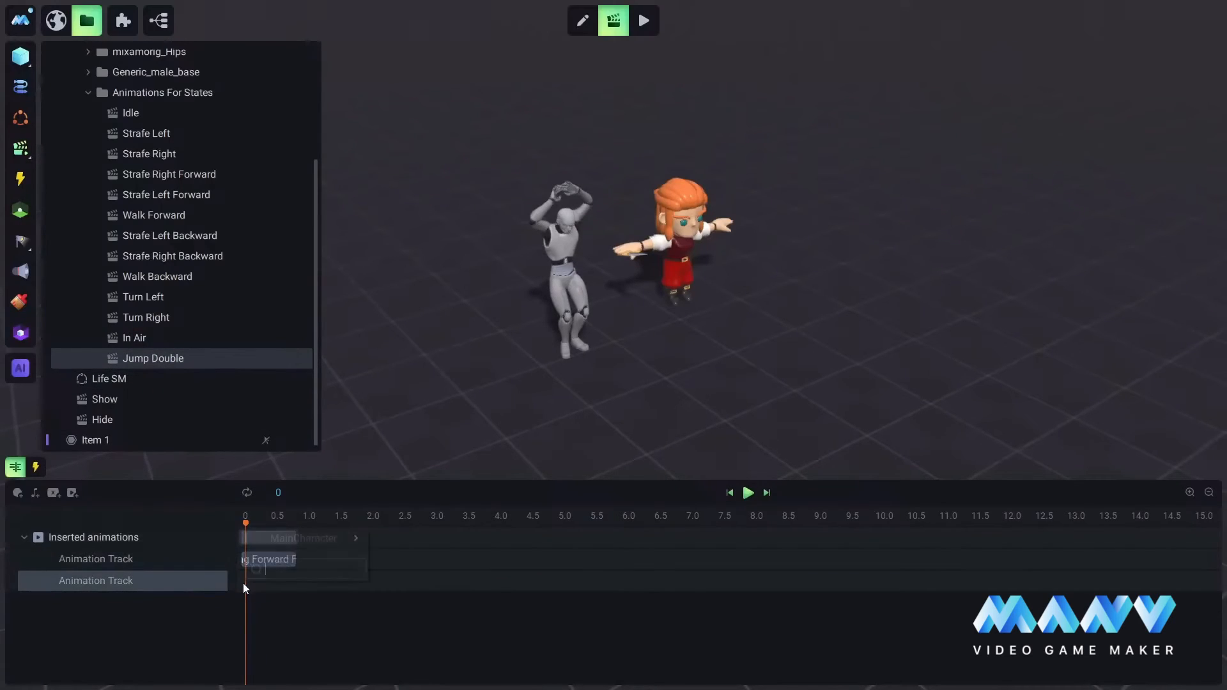
{"action": "mouse_move", "coordinate": [404, 540]}
{"action": "mouse_move", "coordinate": [510, 540]}
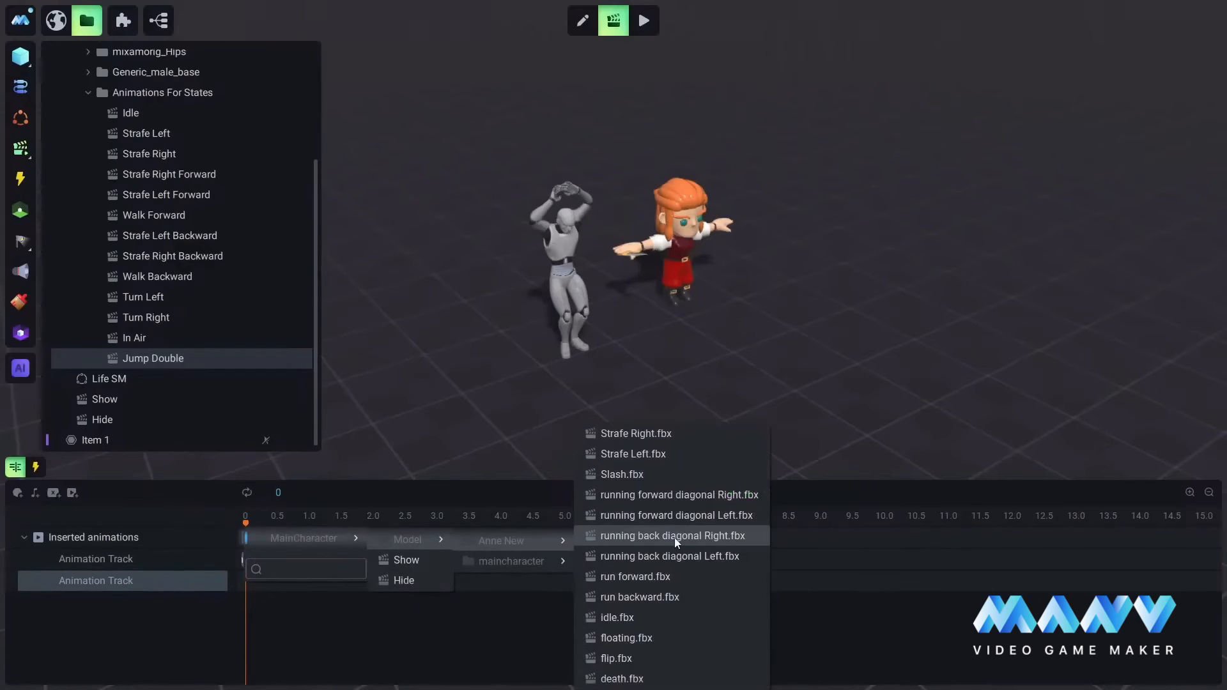
{"action": "left_click", "coordinate": [618, 657]}
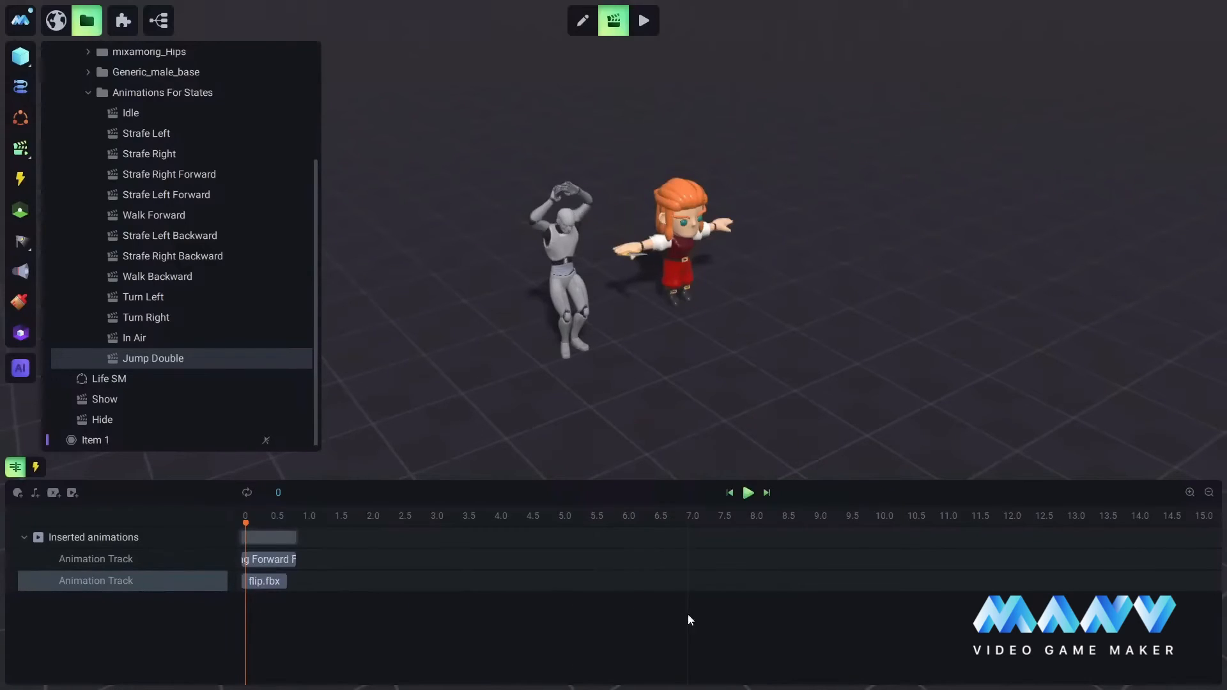
Preview both characters' Jump Double animations together and disable the state's default track
{"action": "left_click", "coordinate": [748, 493]}
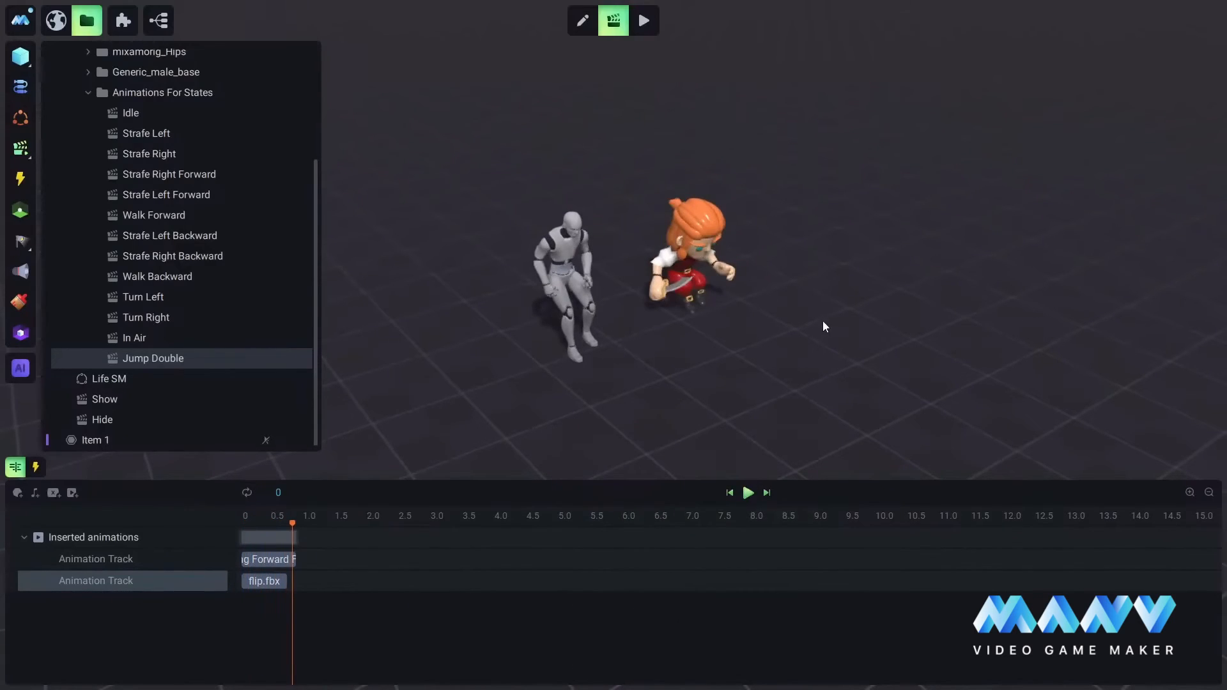
{"action": "left_click", "coordinate": [220, 559]}
{"action": "left_click", "coordinate": [179, 360]}
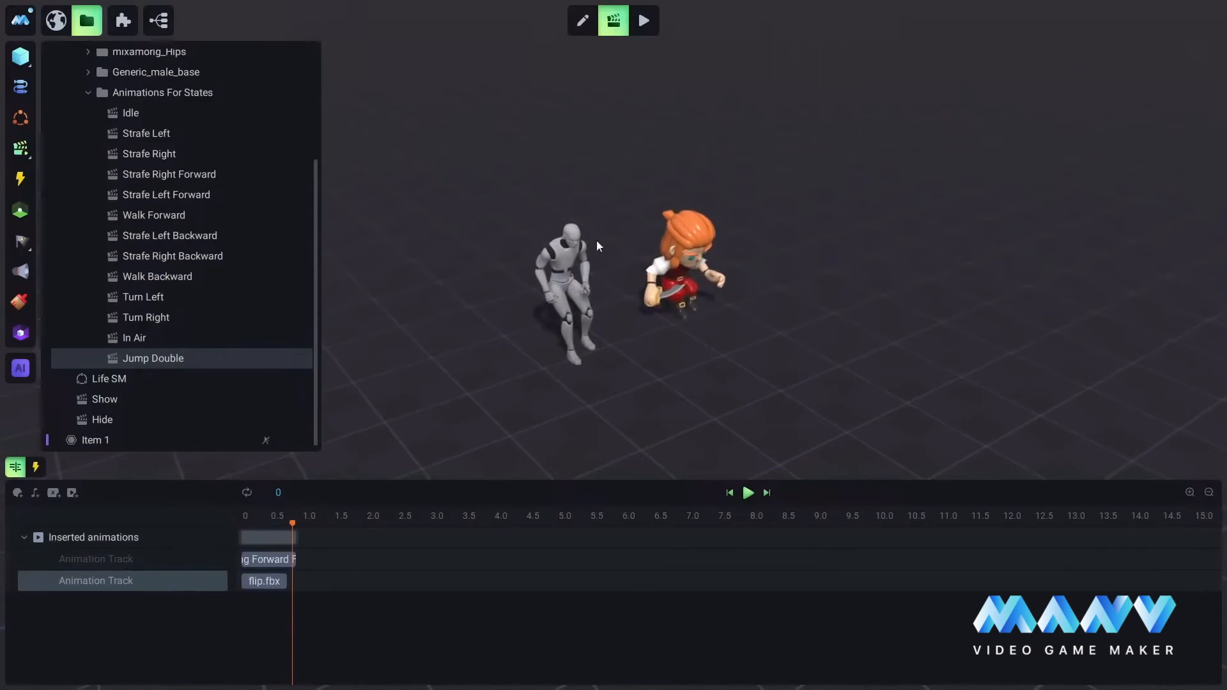
Switch to edit mode and disable the G_male_base mesh inside maincharacter's Generic_male_base folder
{"action": "scroll", "coordinate": [106, 183], "scroll_direction": "up", "scroll_amount": 2}
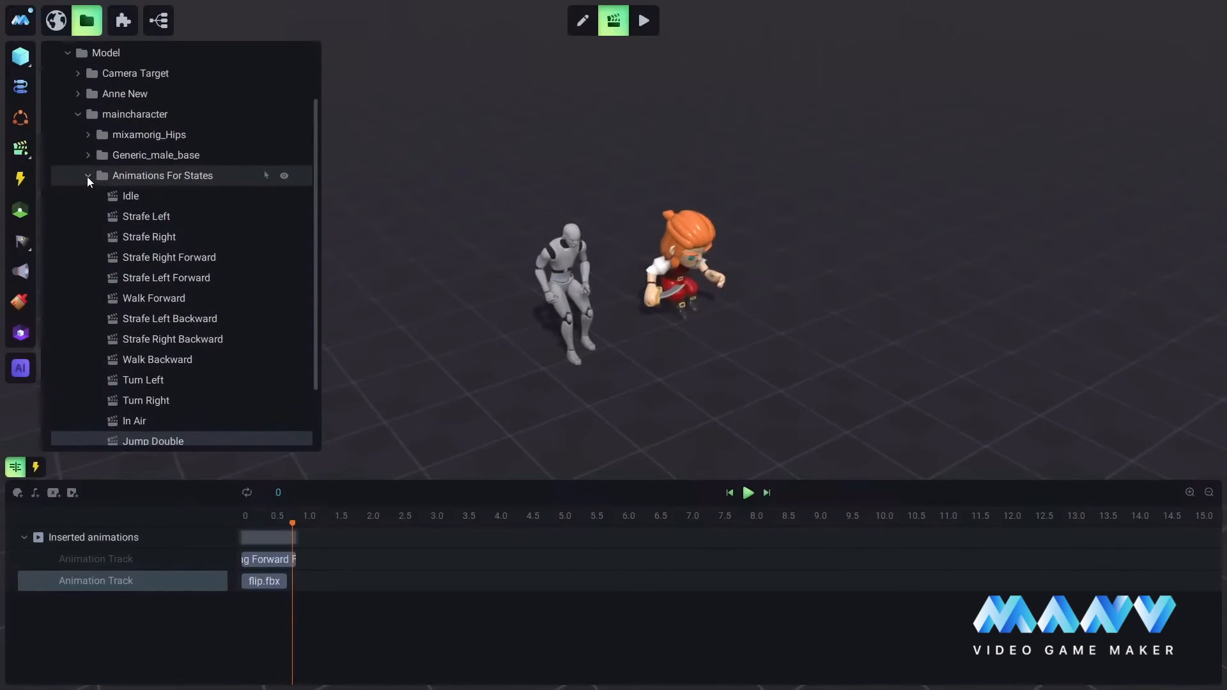
{"action": "left_click", "coordinate": [88, 176]}
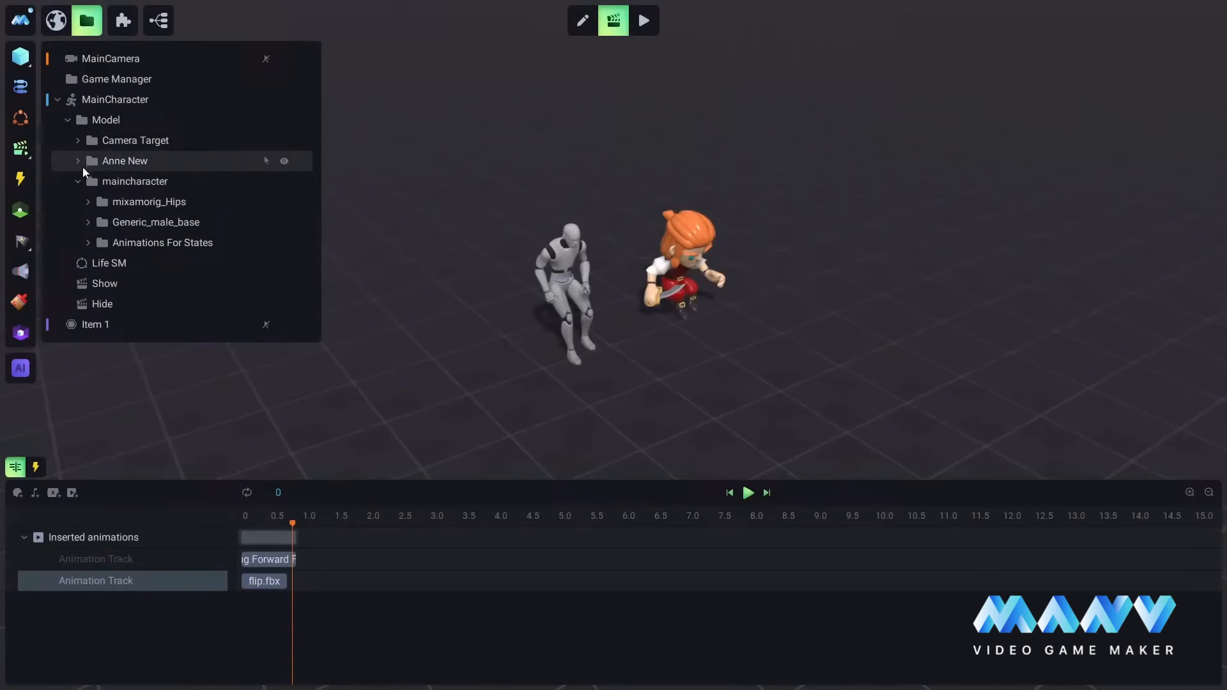
{"action": "left_click", "coordinate": [88, 222]}
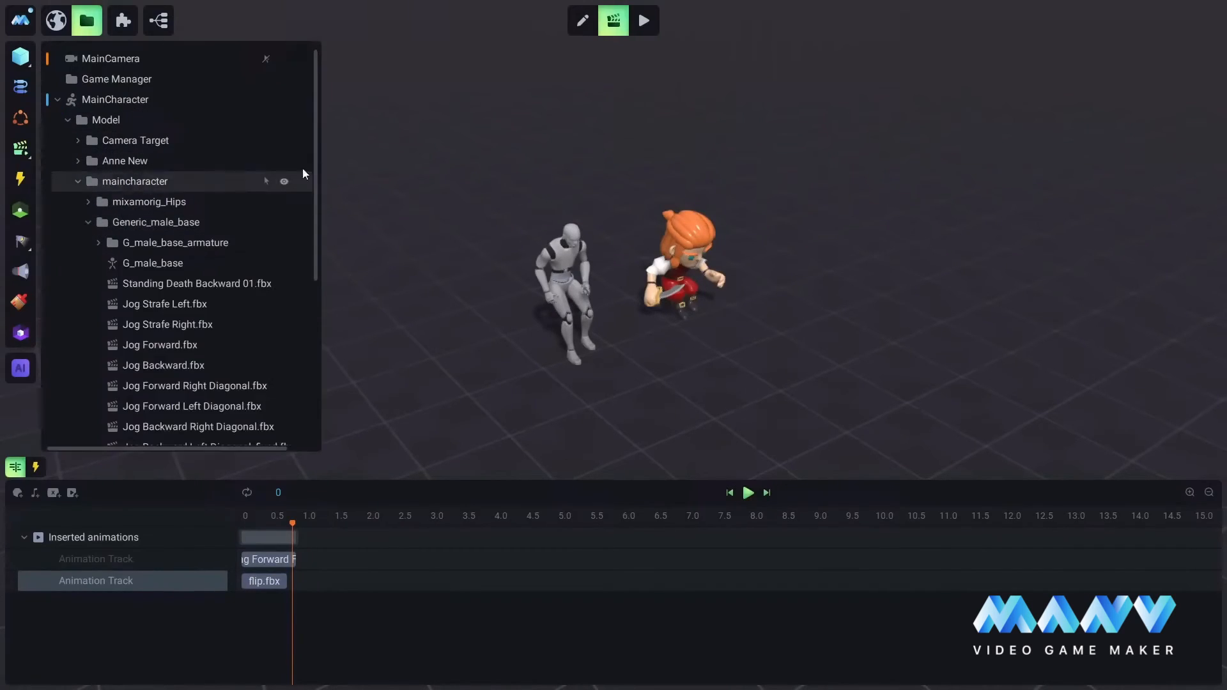
{"action": "left_click", "coordinate": [582, 21]}
{"action": "scroll", "coordinate": [174, 213], "scroll_direction": "down", "scroll_amount": 3}
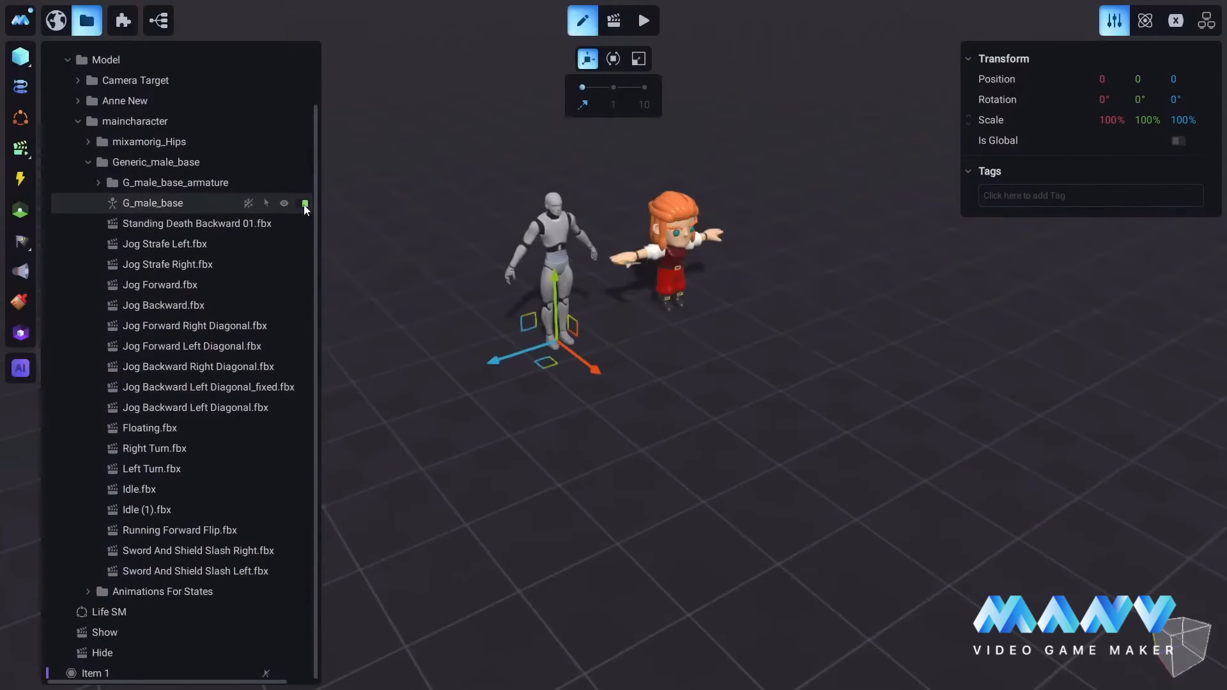
{"action": "left_click", "coordinate": [304, 204]}
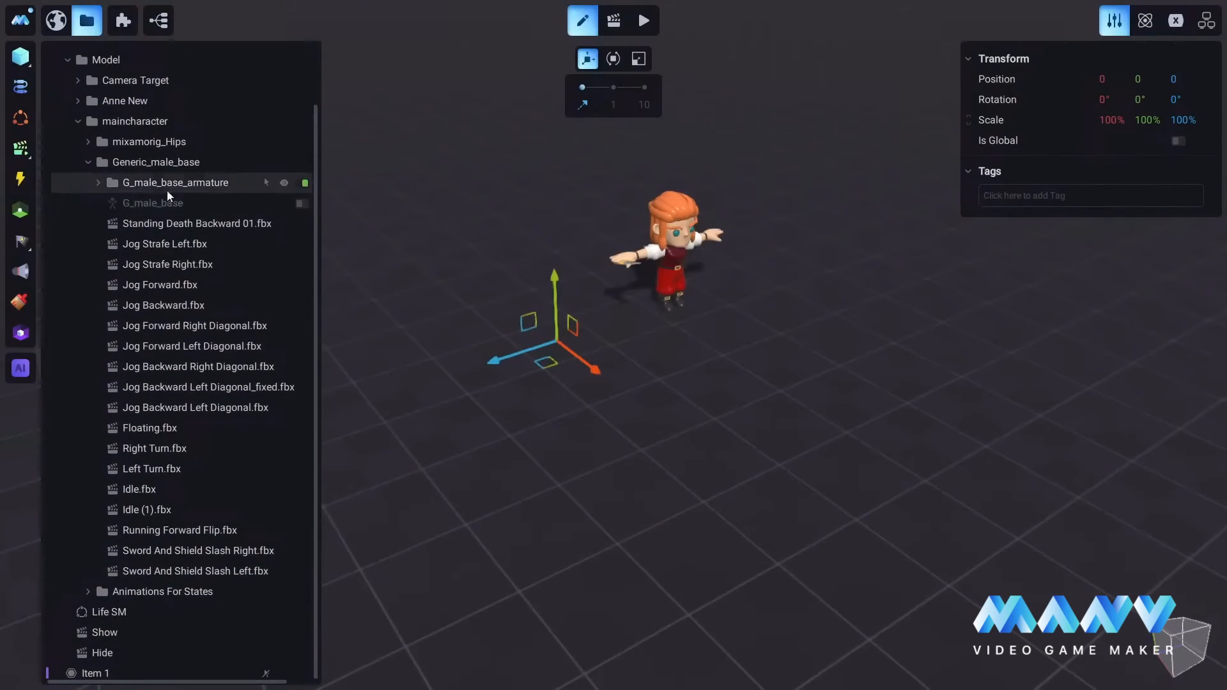
{"action": "left_click", "coordinate": [88, 161]}
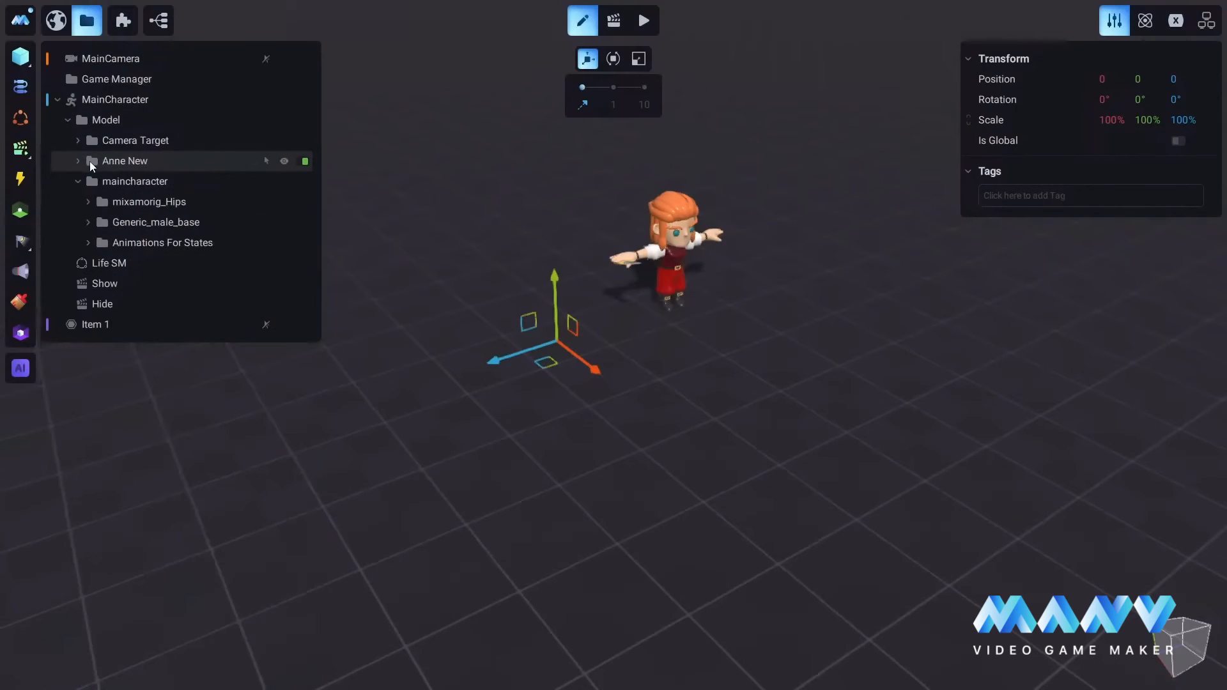
Move the Anne New model to the main character's origin, setting its X position to 0
{"action": "left_click", "coordinate": [123, 160]}
{"action": "left_click_drag", "start_coordinate": [611, 328], "coordinate": [475, 368]}
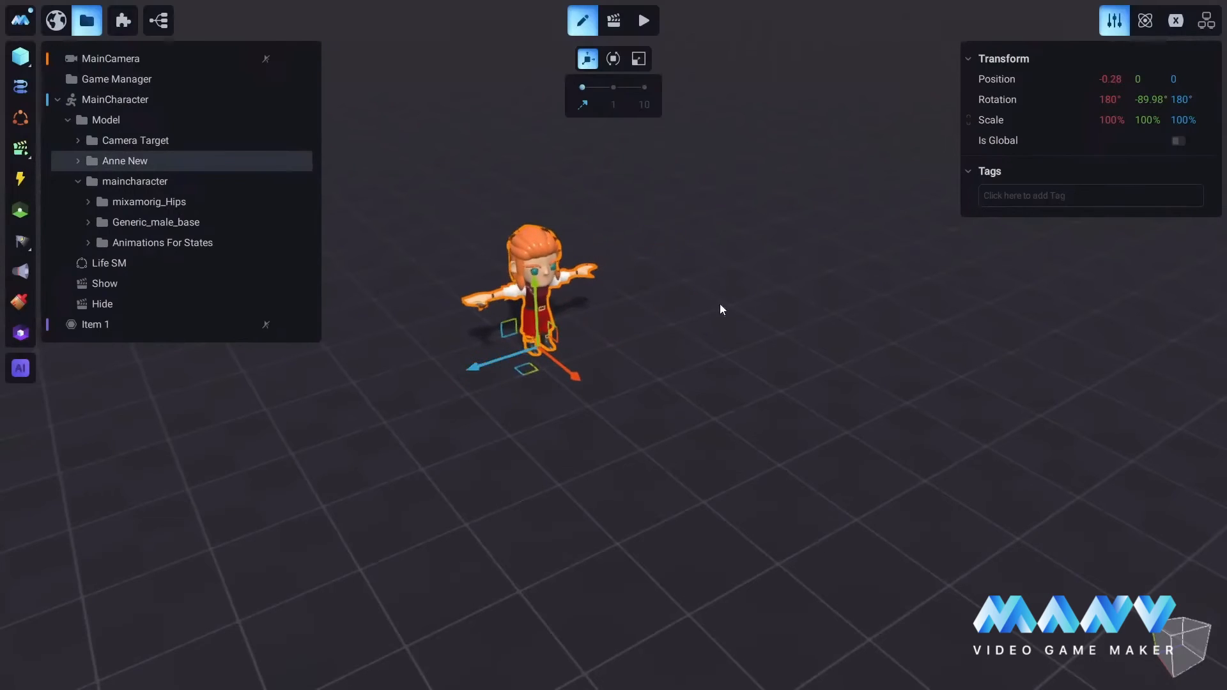
{"action": "left_click", "coordinate": [1115, 78]}
{"action": "type", "text": "0"}
{"action": "key", "text": "Return"}
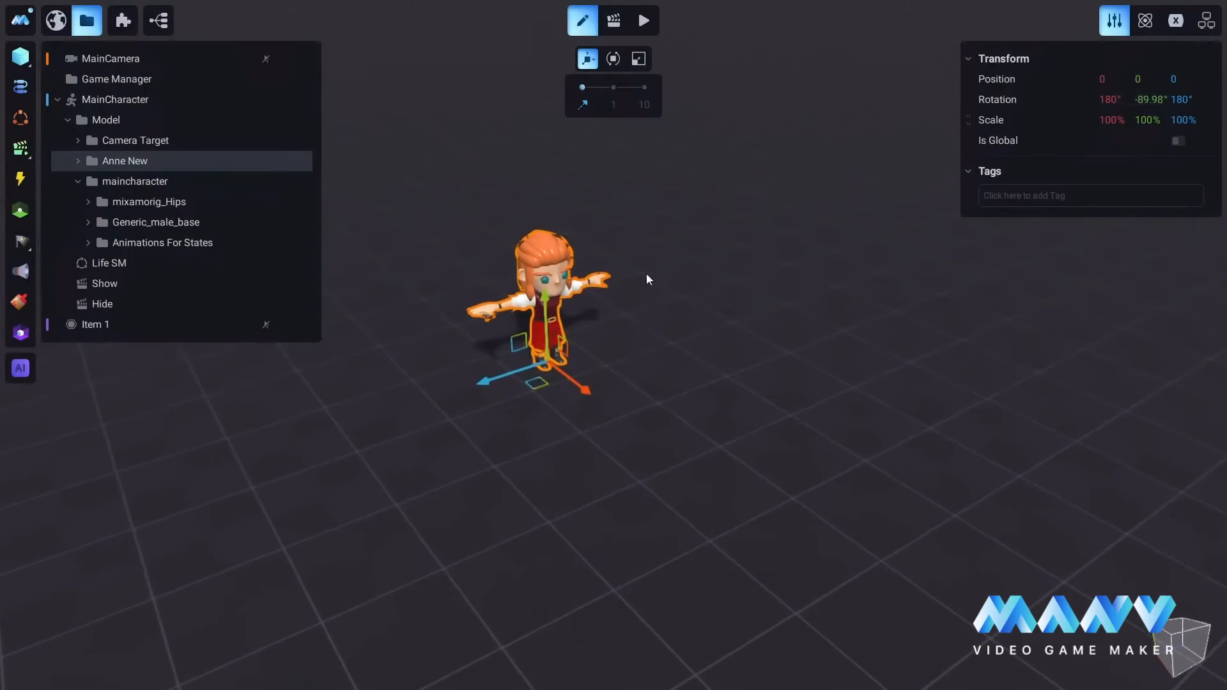
Set MainCharacter's walk speed to 7, jump and double jump heights to 3, and horizontal move speed to 7
{"action": "left_click", "coordinate": [127, 101]}
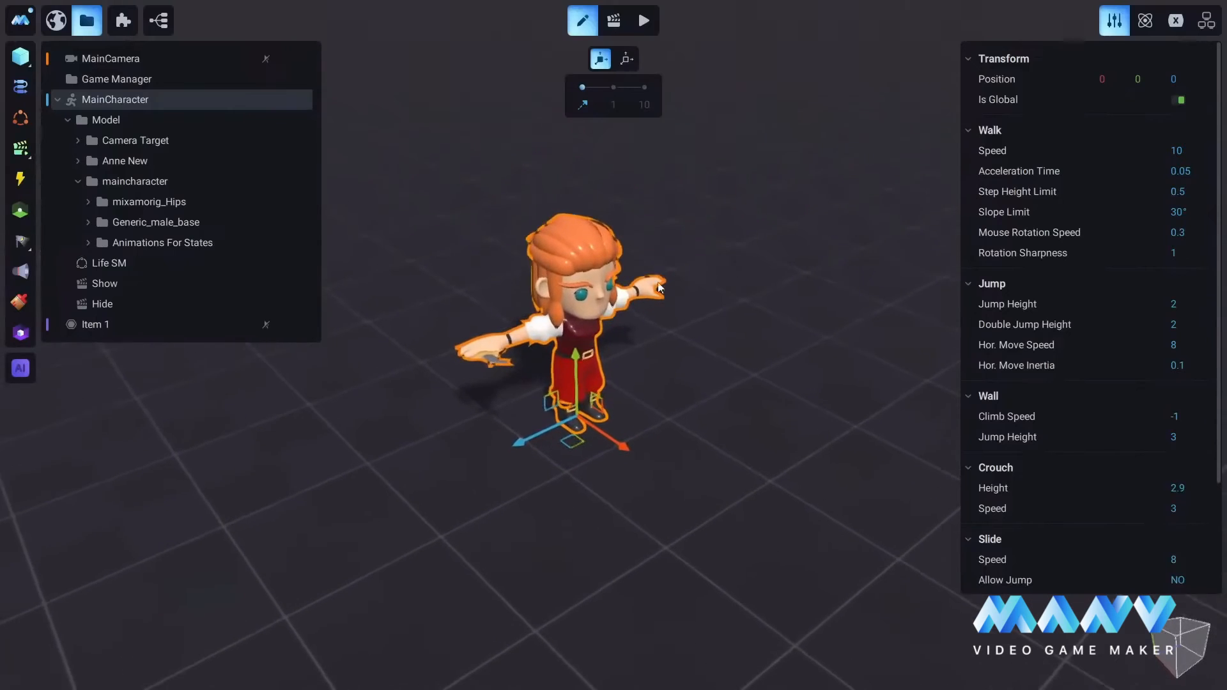
{"action": "scroll", "coordinate": [658, 326], "scroll_direction": "down", "scroll_amount": 1}
{"action": "middle_click_drag", "start_coordinate": [596, 320], "coordinate": [604, 354]}
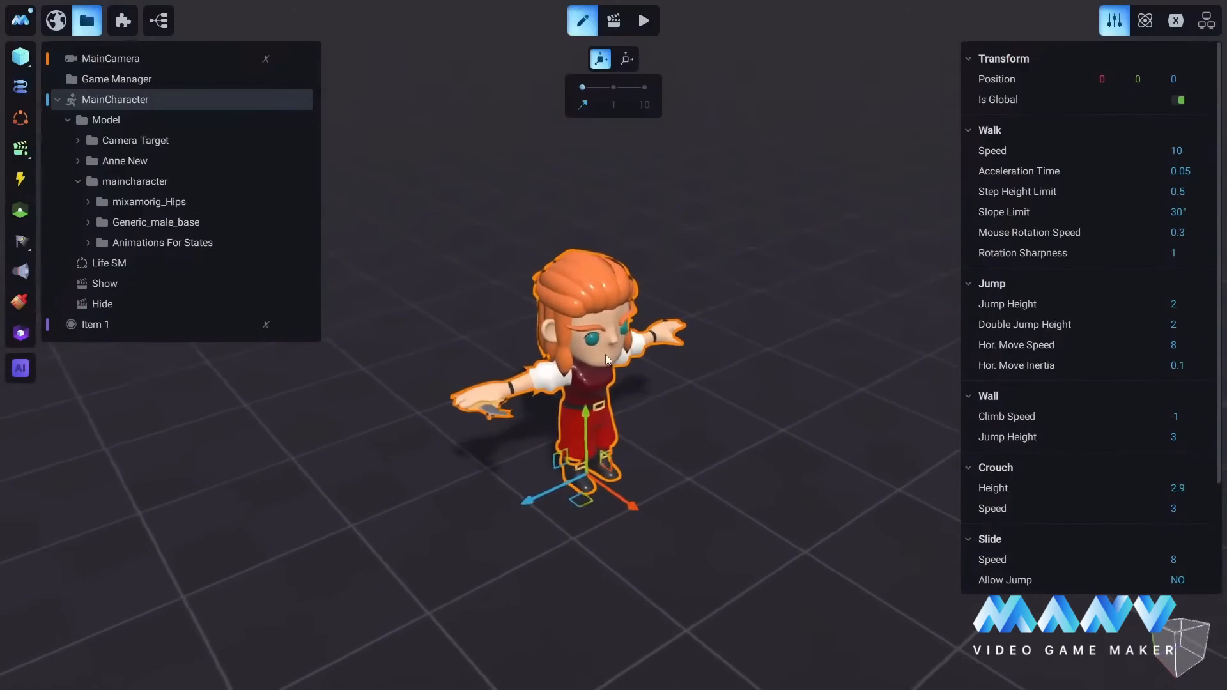
{"action": "scroll", "coordinate": [607, 356], "scroll_direction": "down", "scroll_amount": 1}
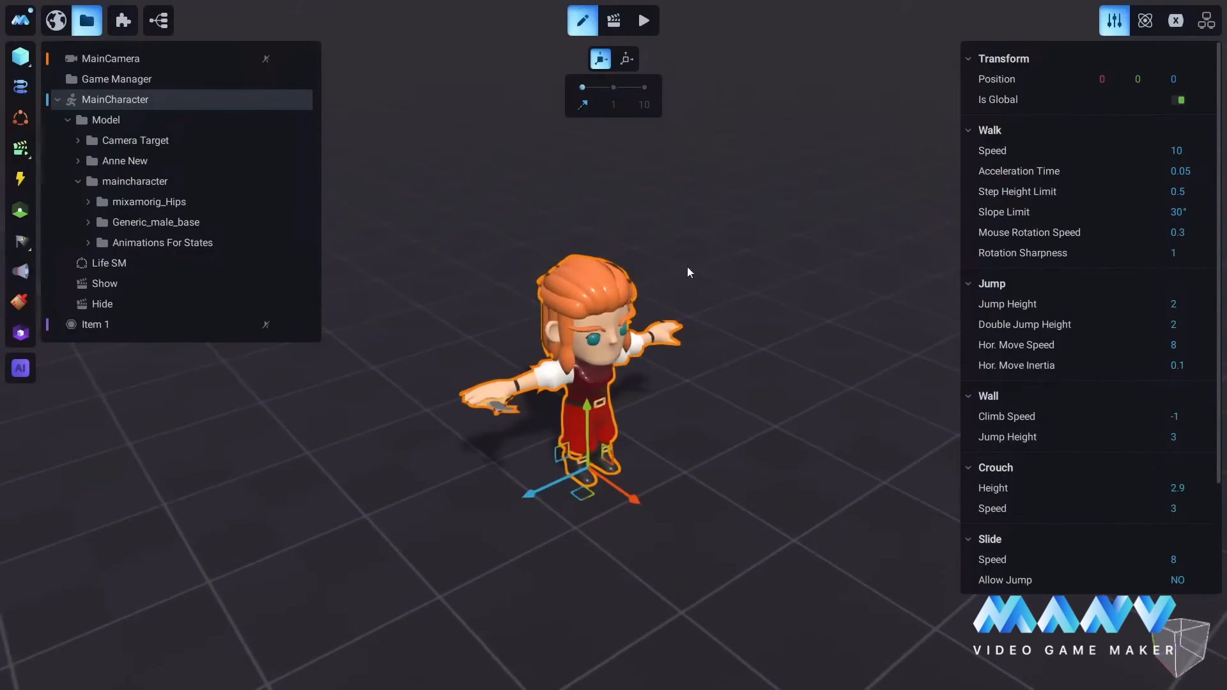
{"action": "left_click_drag", "start_coordinate": [965, 193], "coordinate": [969, 193]}
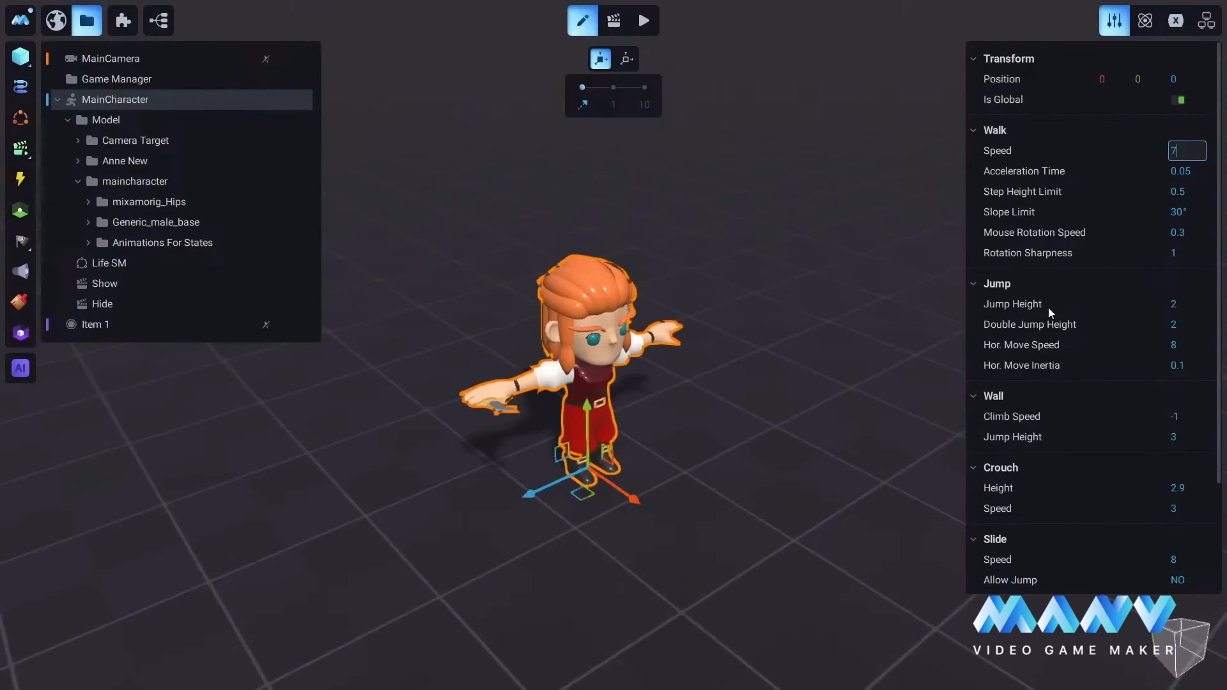
{"action": "left_click", "coordinate": [1177, 306]}
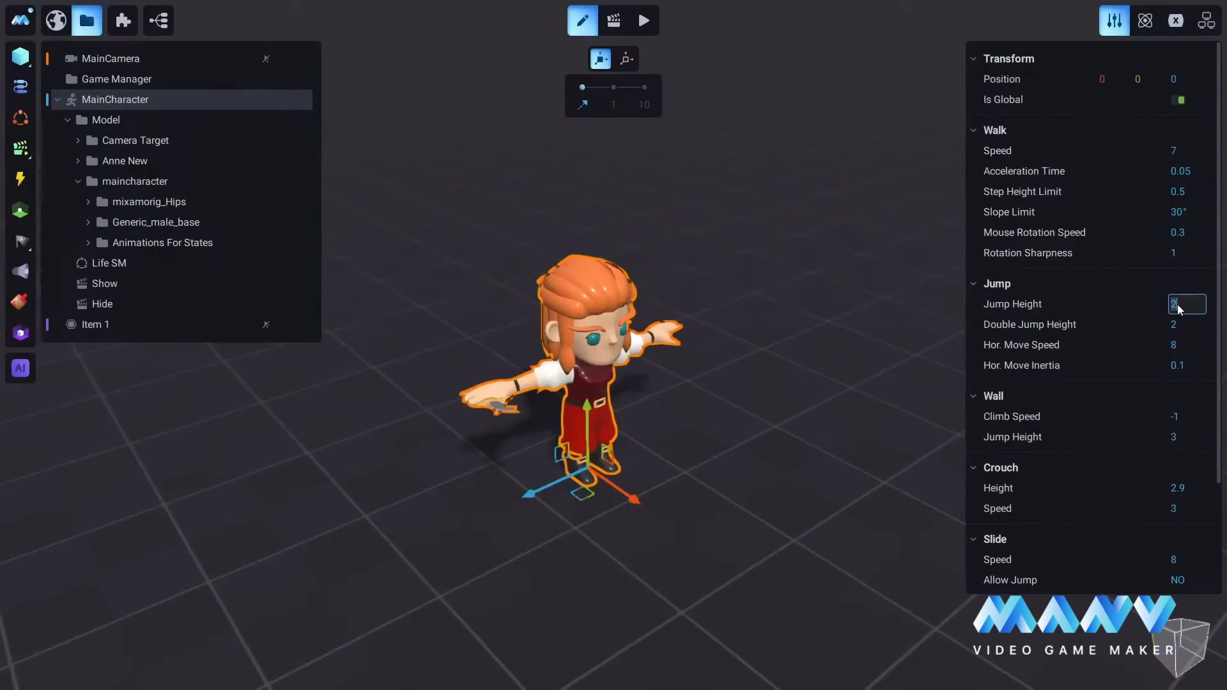
{"action": "type", "text": "3"}
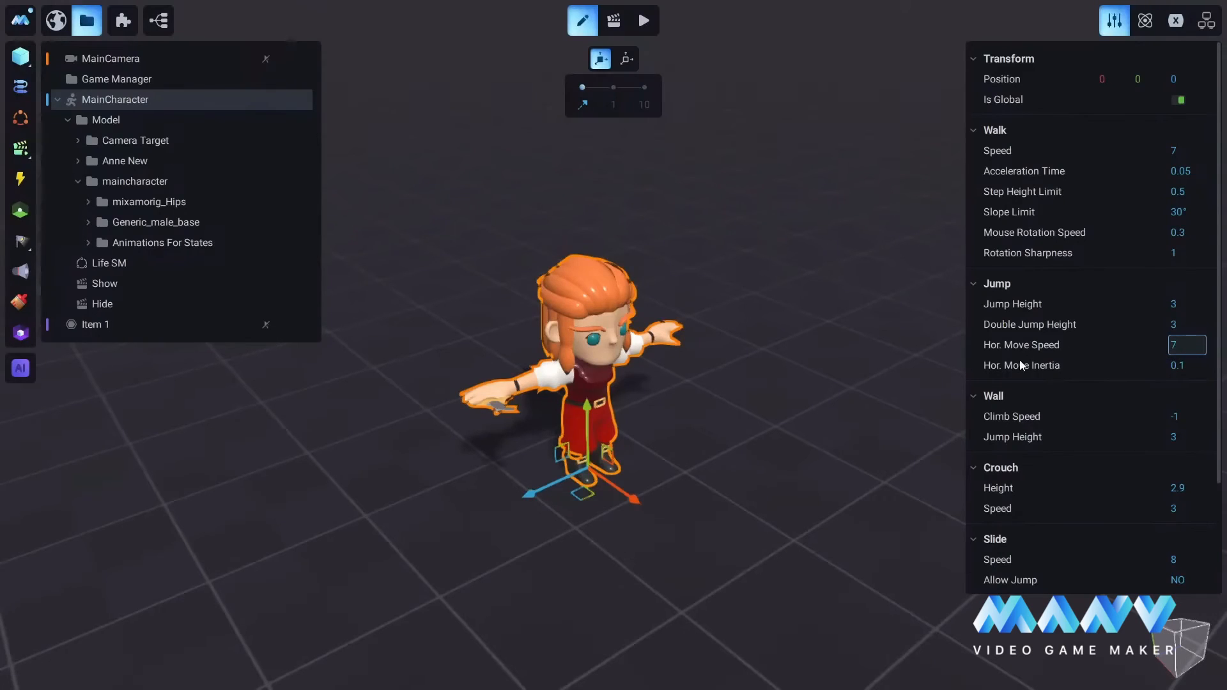
Collapse MainCharacter's Wall and Crouch settings and set Allow Jump to YES for Slide
{"action": "left_click", "coordinate": [991, 397]}
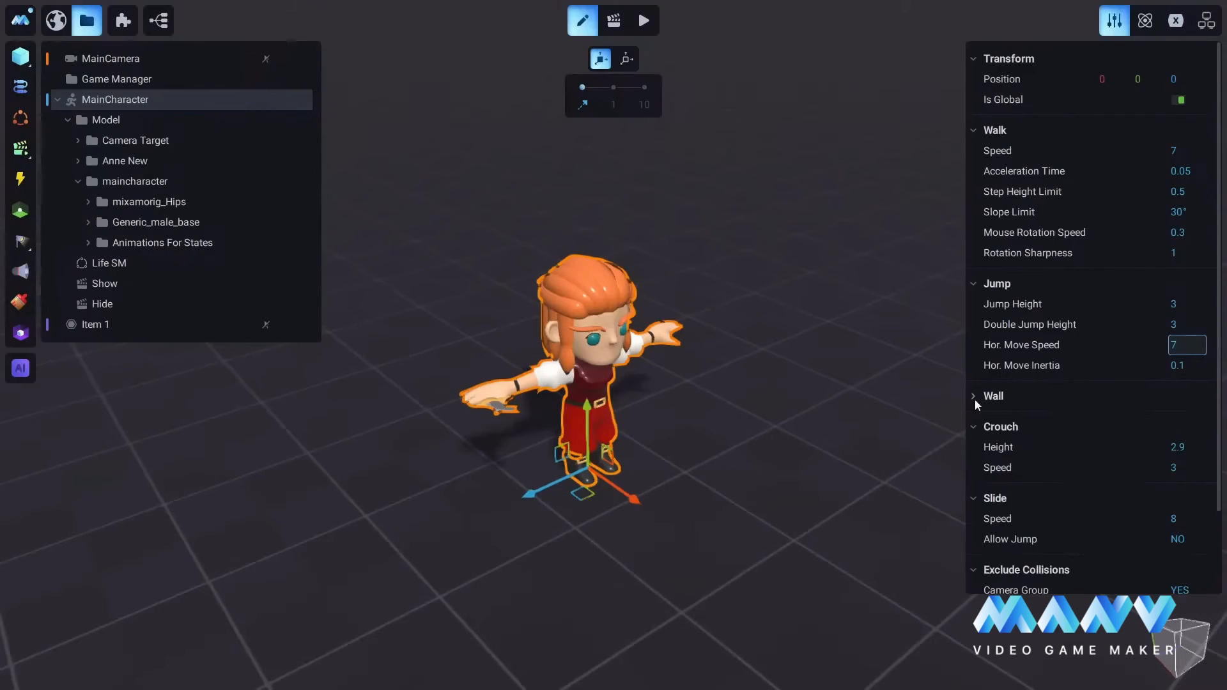
{"action": "left_click", "coordinate": [1002, 427]}
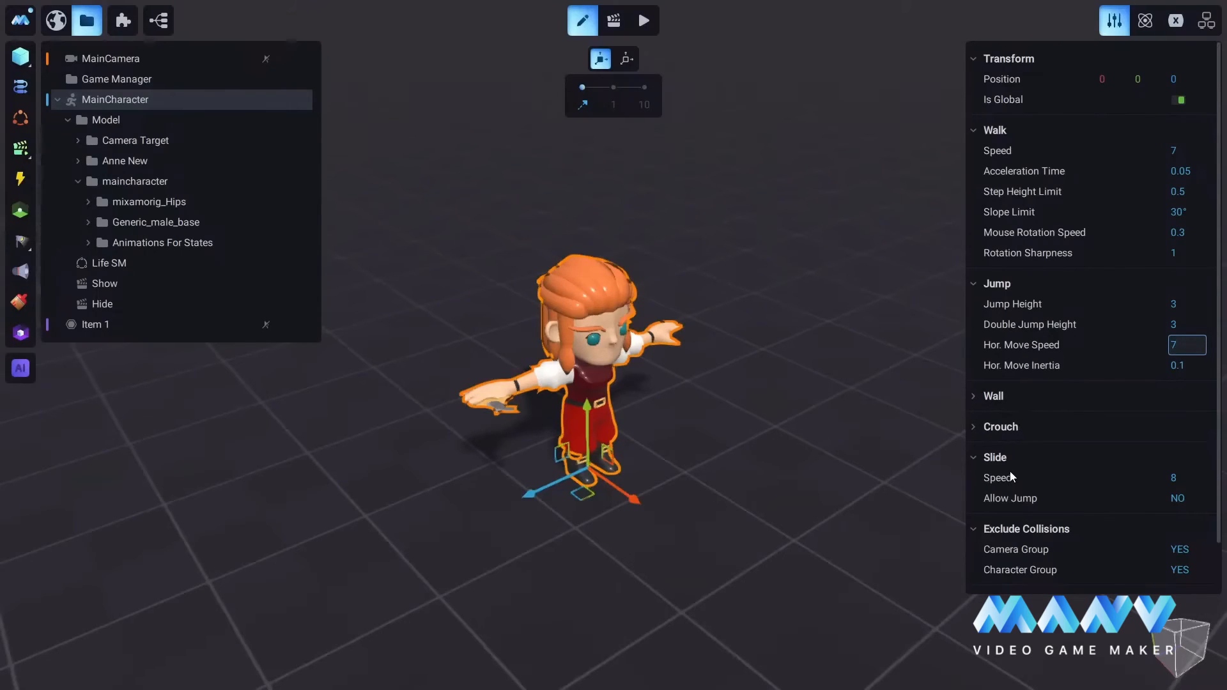
{"action": "scroll", "coordinate": [1040, 493], "scroll_direction": "down", "scroll_amount": 2}
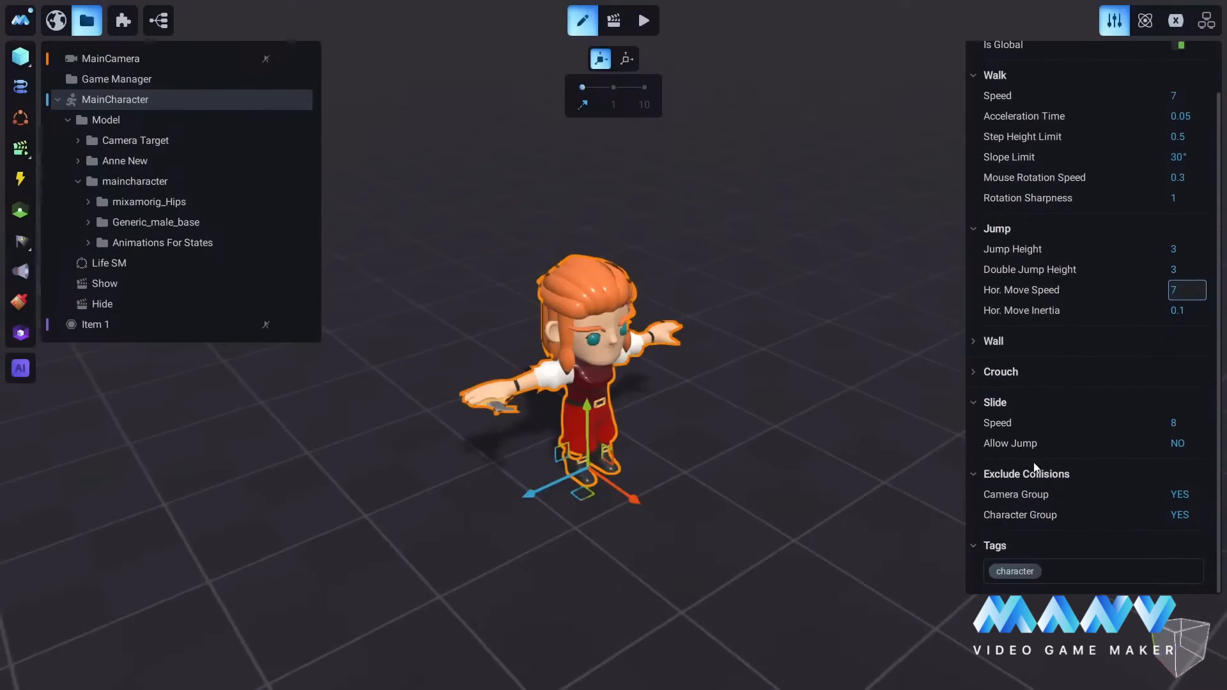
{"action": "left_click", "coordinate": [1179, 446]}
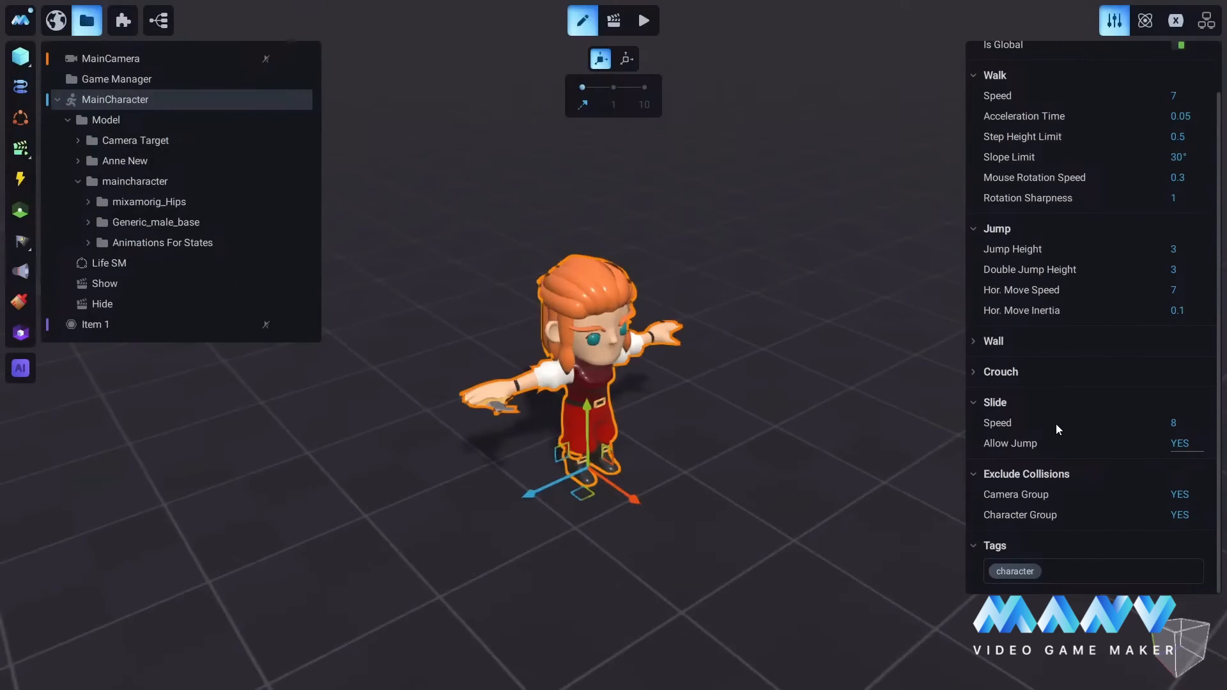
{"action": "mouse_move", "coordinate": [1015, 564]}
{"action": "scroll", "coordinate": [1074, 201], "scroll_direction": "up", "scroll_amount": 2}
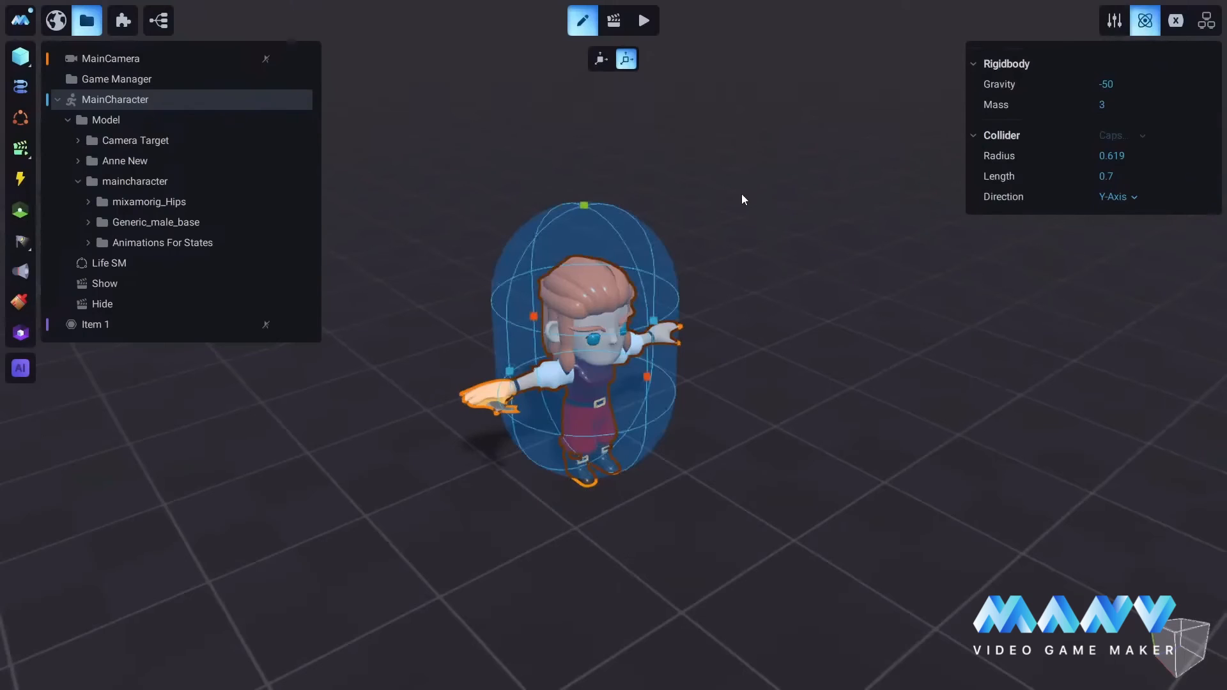
Shrink MainCharacter's capsule collider around the Anne model to a radius of about 0.443
{"action": "right_click_drag", "start_coordinate": [827, 411], "coordinate": [818, 413]}
{"action": "scroll", "coordinate": [911, 411], "scroll_direction": "up", "scroll_amount": 5}
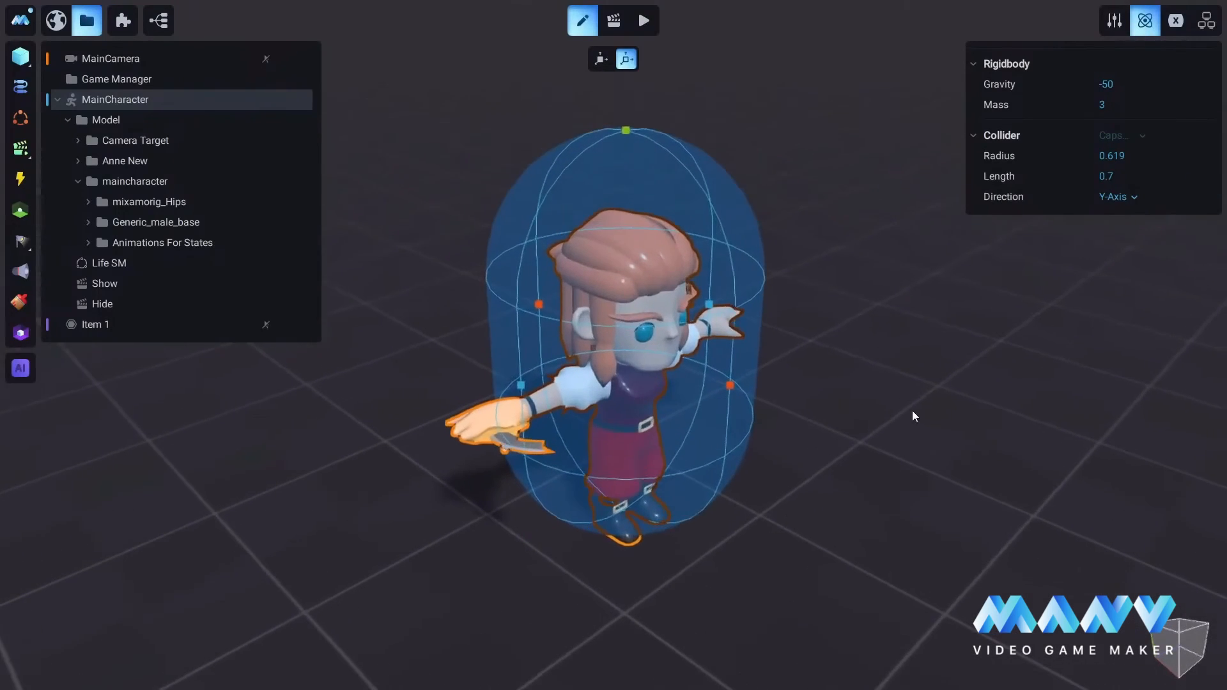
{"action": "scroll", "coordinate": [933, 409], "scroll_direction": "down", "scroll_amount": 2}
{"action": "scroll", "coordinate": [929, 409], "scroll_direction": "up", "scroll_amount": 2}
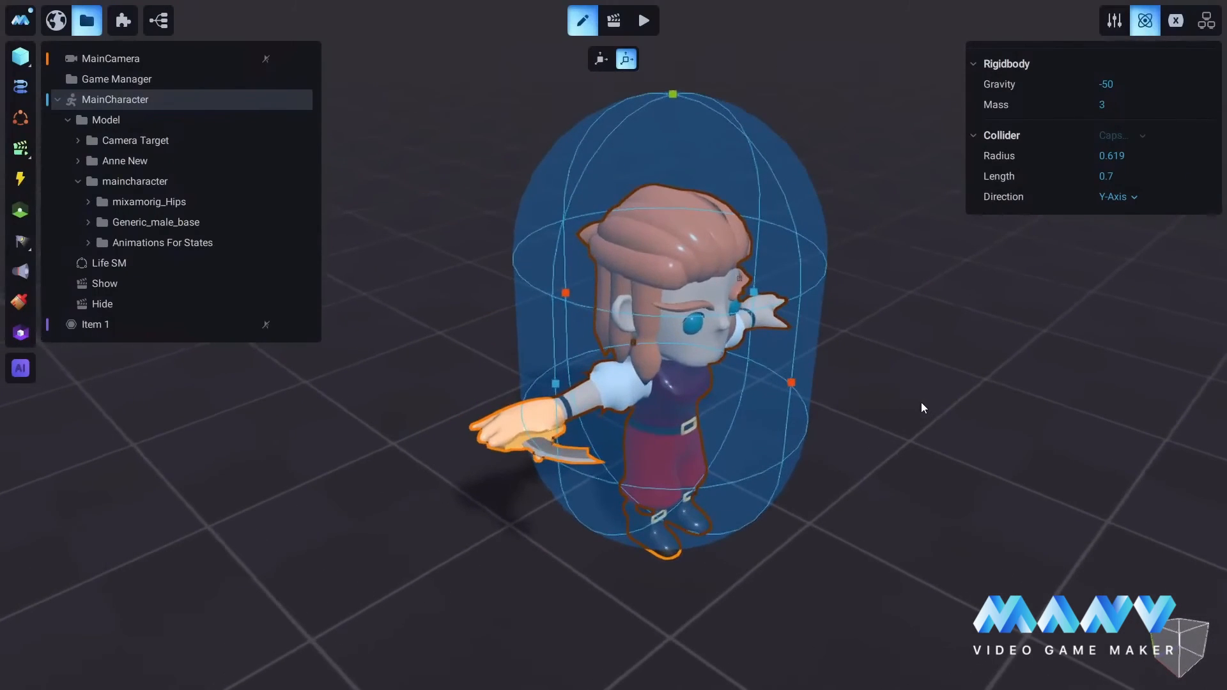
{"action": "left_click_drag", "start_coordinate": [799, 377], "coordinate": [781, 382]}
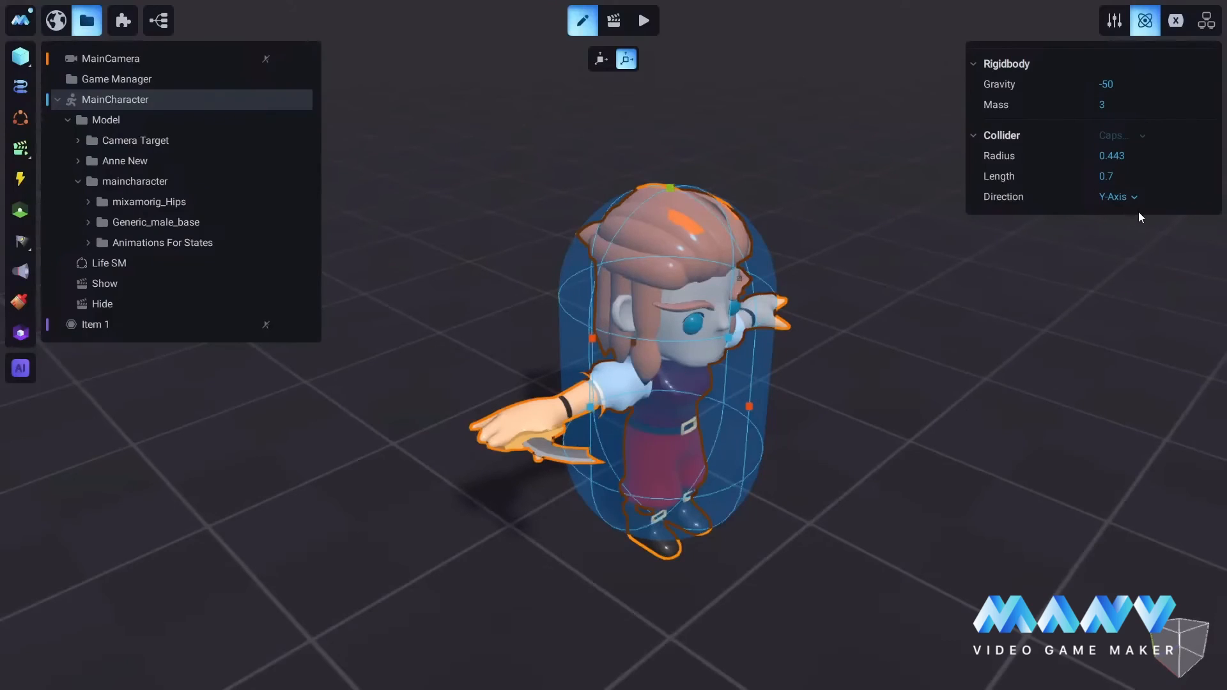
Add a Number variable named Health to MainCharacter and open its value for editing
{"action": "left_click", "coordinate": [1176, 21]}
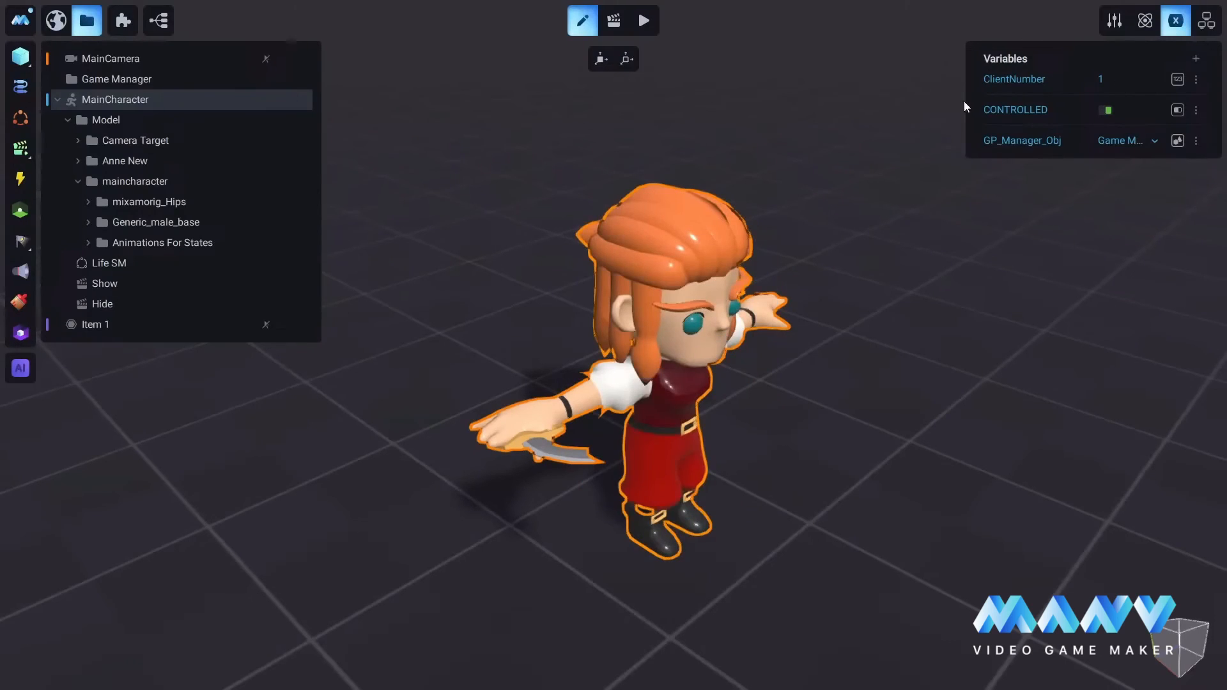
{"action": "left_click_drag", "start_coordinate": [967, 102], "coordinate": [905, 104]}
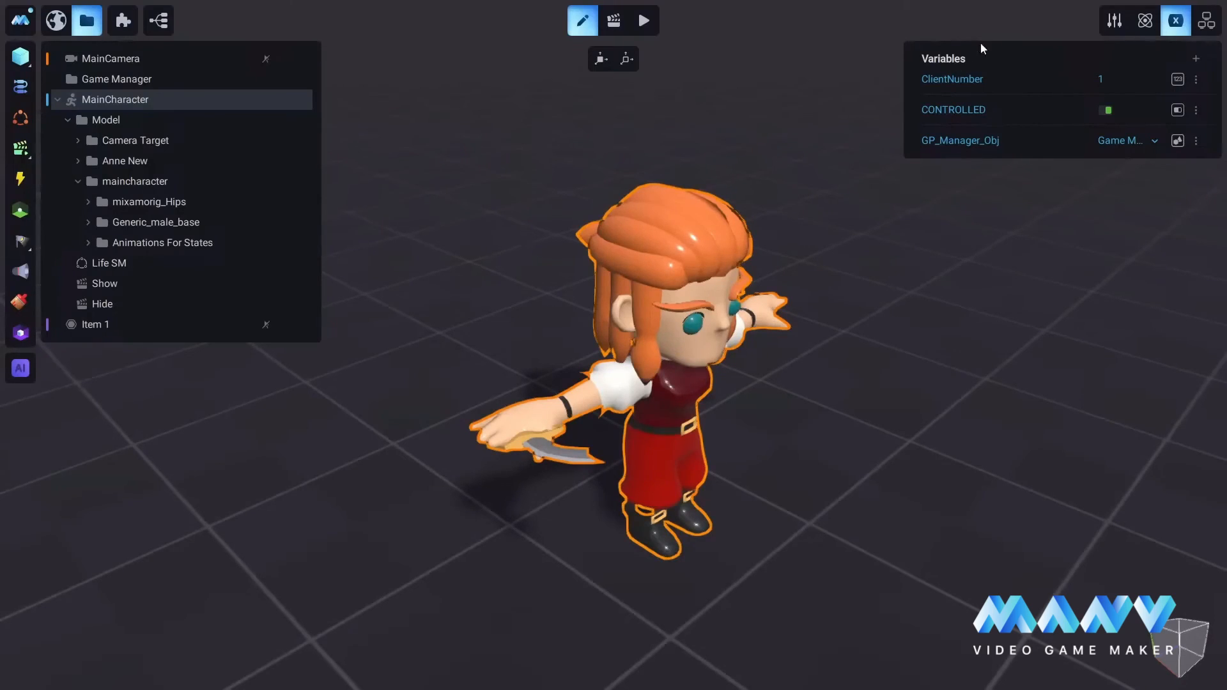
{"action": "left_click", "coordinate": [1196, 60]}
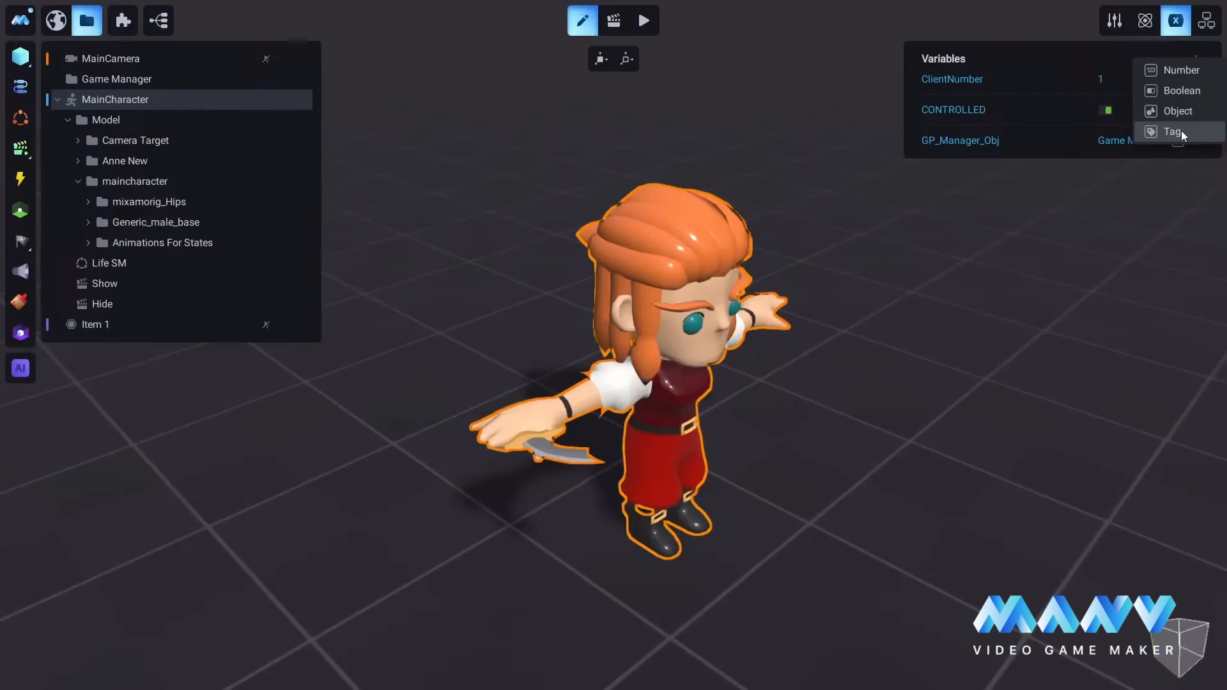
{"action": "left_click", "coordinate": [1178, 69]}
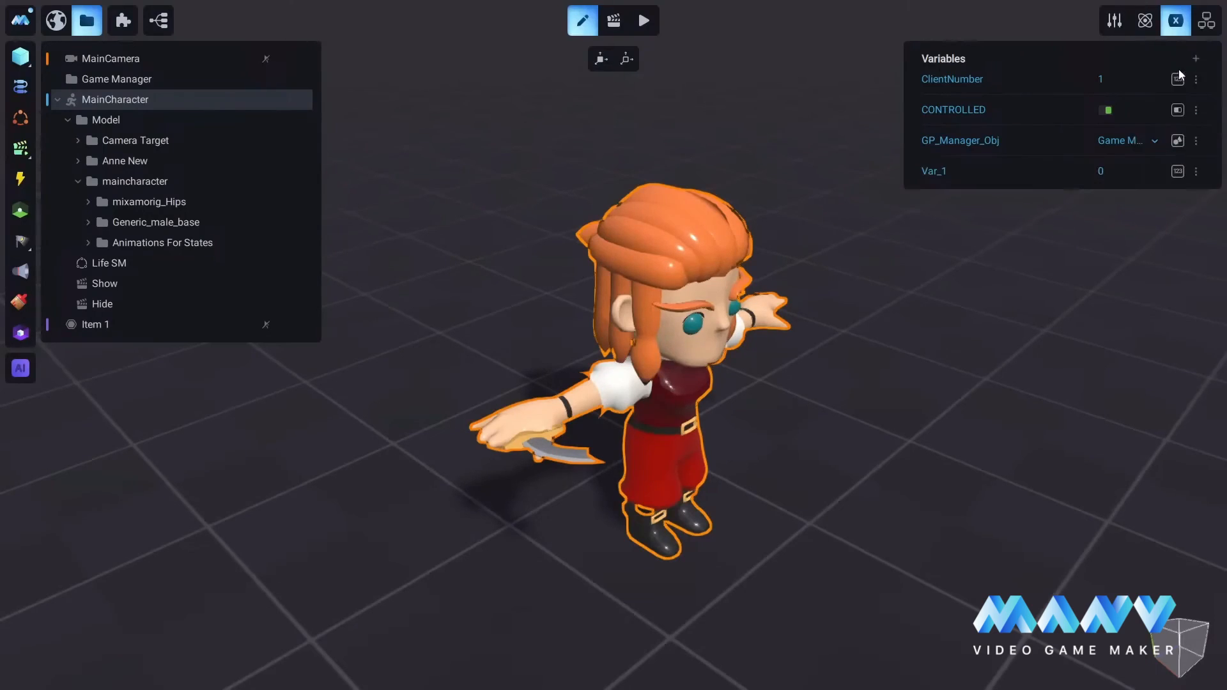
{"action": "left_click", "coordinate": [949, 172]}
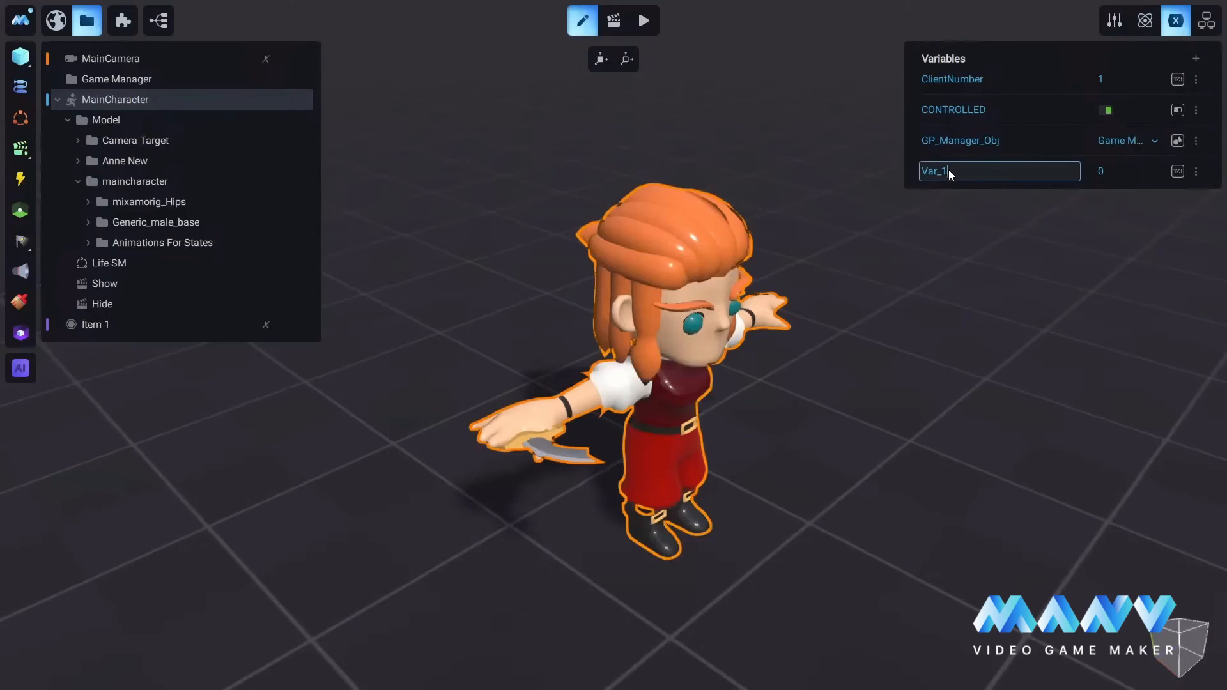
{"action": "key", "text": "BackSpace"}
{"action": "key", "text": "BackSpace"}
{"action": "key", "text": "BackSpace"}
{"action": "key", "text": "BackSpace"}
{"action": "key", "text": "BackSpace"}
{"action": "type", "text": "Healt"}
{"action": "key", "text": "Return"}
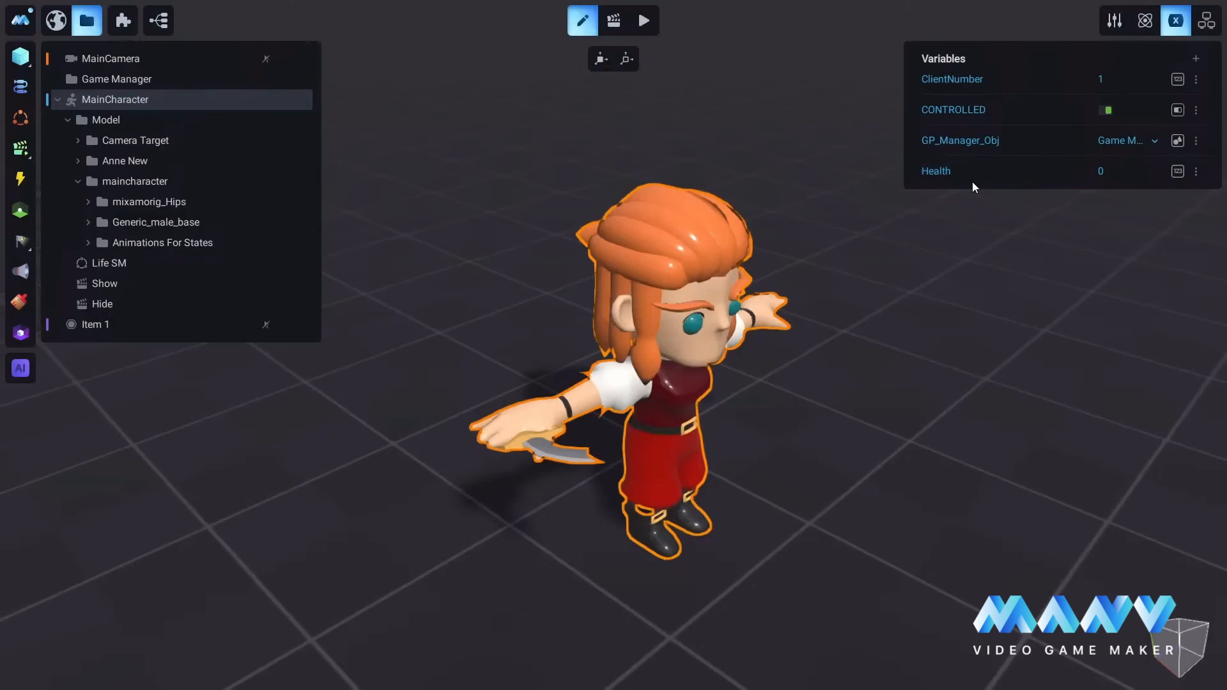
{"action": "left_click", "coordinate": [1103, 170]}
Review MainCharacter's network settings and return to its transform and movement properties
{"action": "left_click", "coordinate": [1206, 19]}
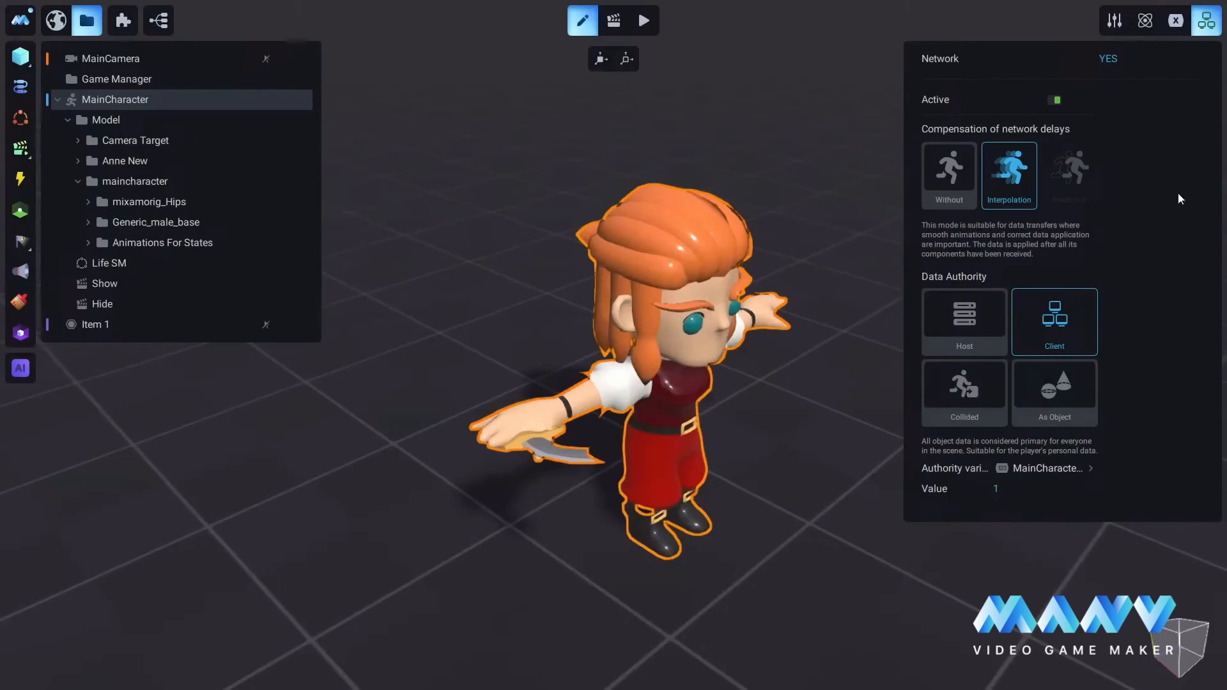
{"action": "left_click", "coordinate": [1114, 20]}
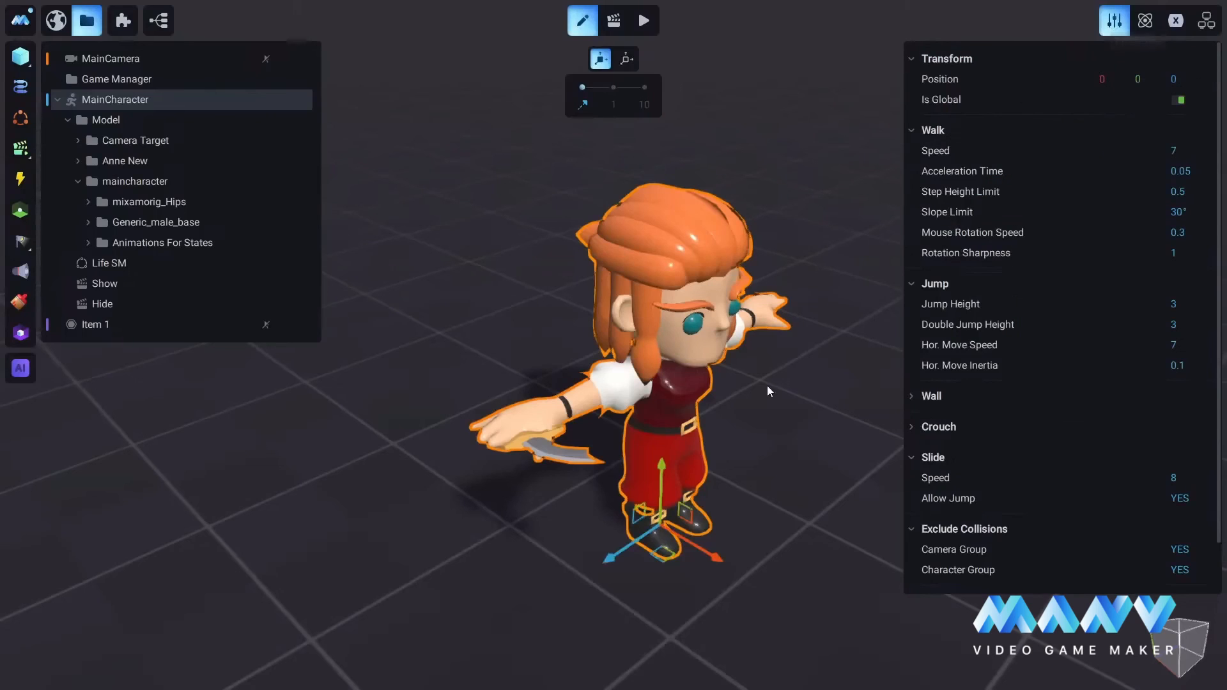
{"action": "left_click_drag", "start_coordinate": [906, 228], "coordinate": [964, 232]}
{"action": "scroll", "coordinate": [787, 420], "scroll_direction": "down", "scroll_amount": 2}
{"action": "scroll", "coordinate": [787, 420], "scroll_direction": "down", "scroll_amount": 3}
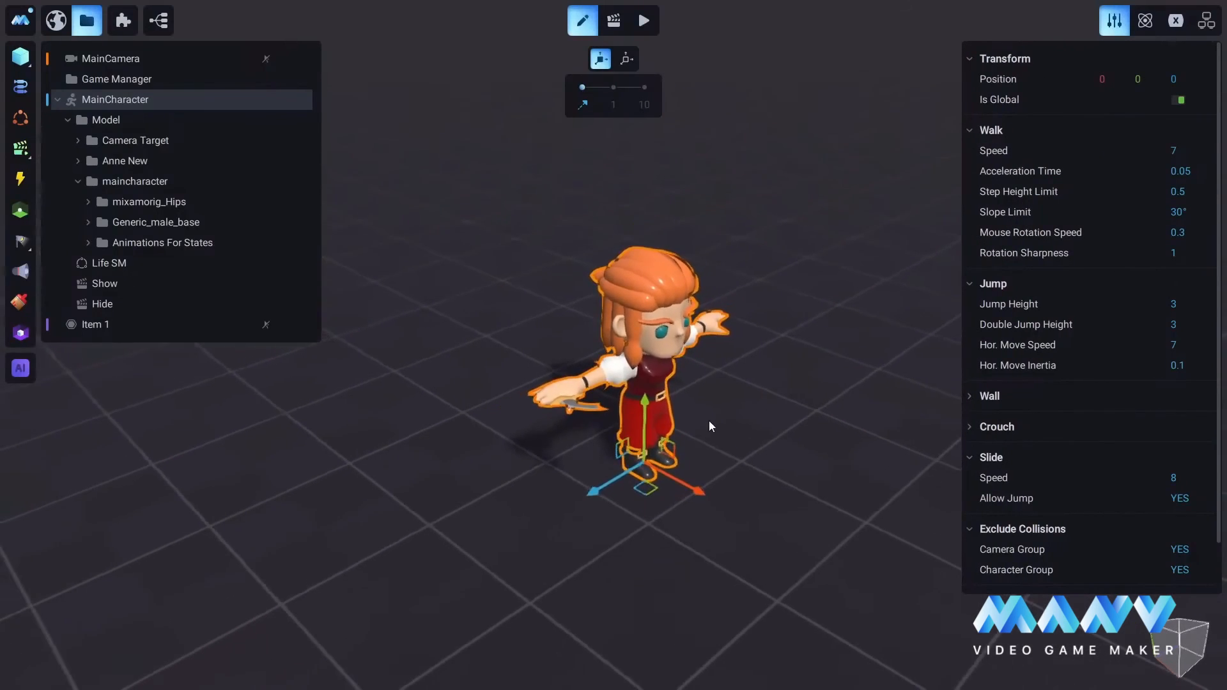
{"action": "scroll", "coordinate": [751, 407], "scroll_direction": "down", "scroll_amount": 2}
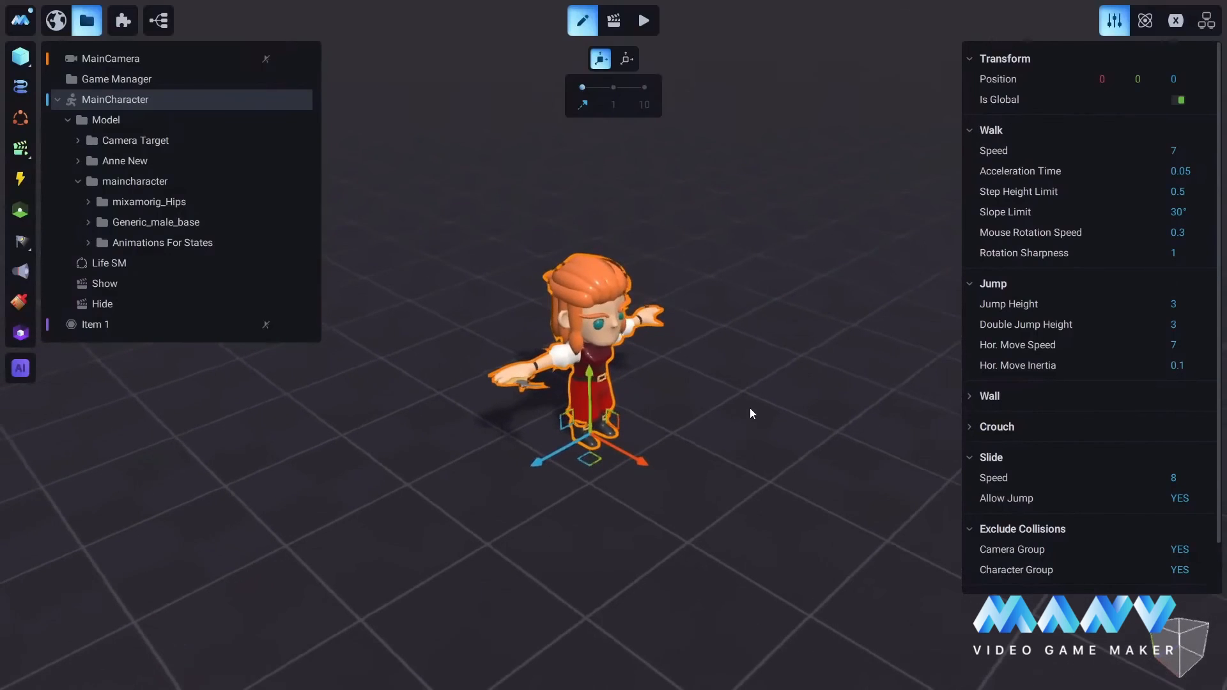
Play-test the scene by running around and jumping with the Anne character, and release the game controls
{"action": "left_click", "coordinate": [645, 22]}
{"action": "key", "text": "w"}
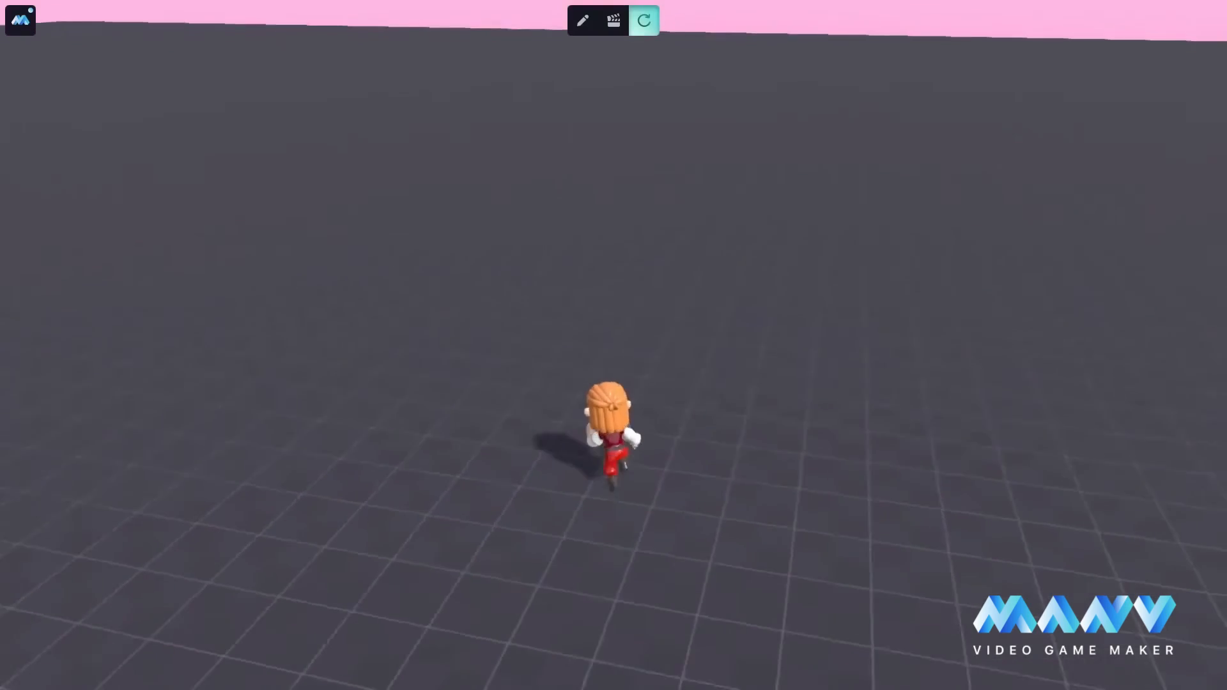
{"action": "key", "text": "space"}
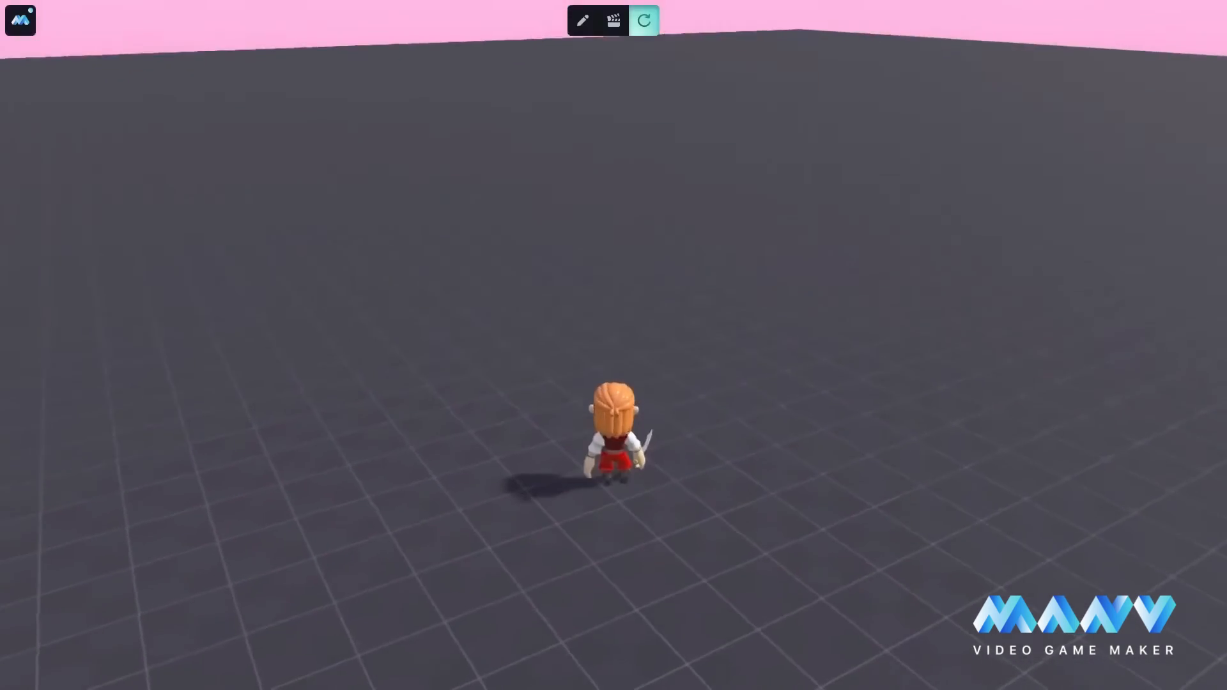
{"action": "key", "text": "space"}
{"action": "key", "text": "w"}
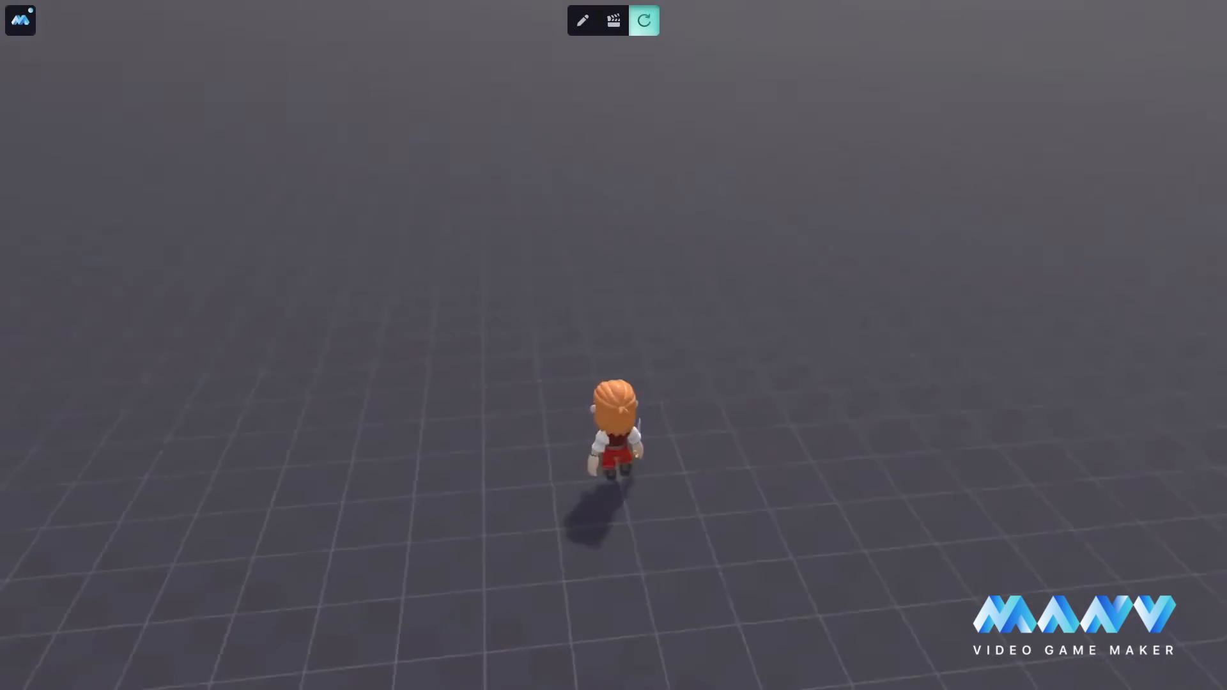
{"action": "key", "text": "w"}
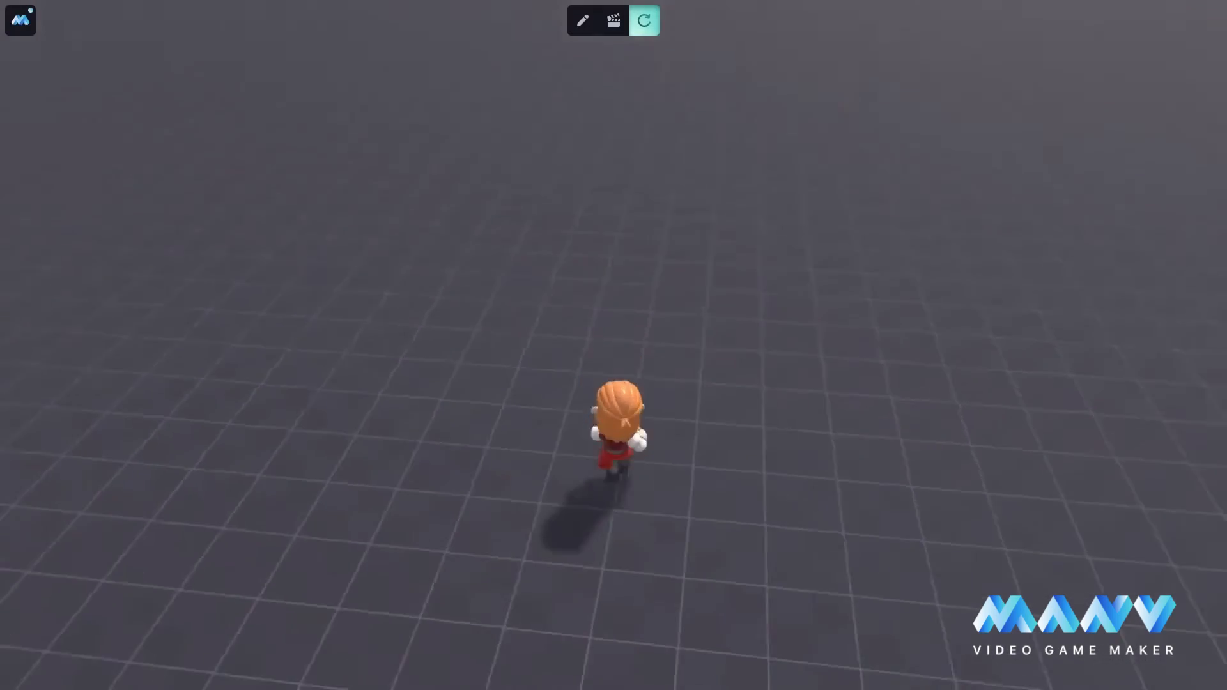
{"action": "key", "text": "w"}
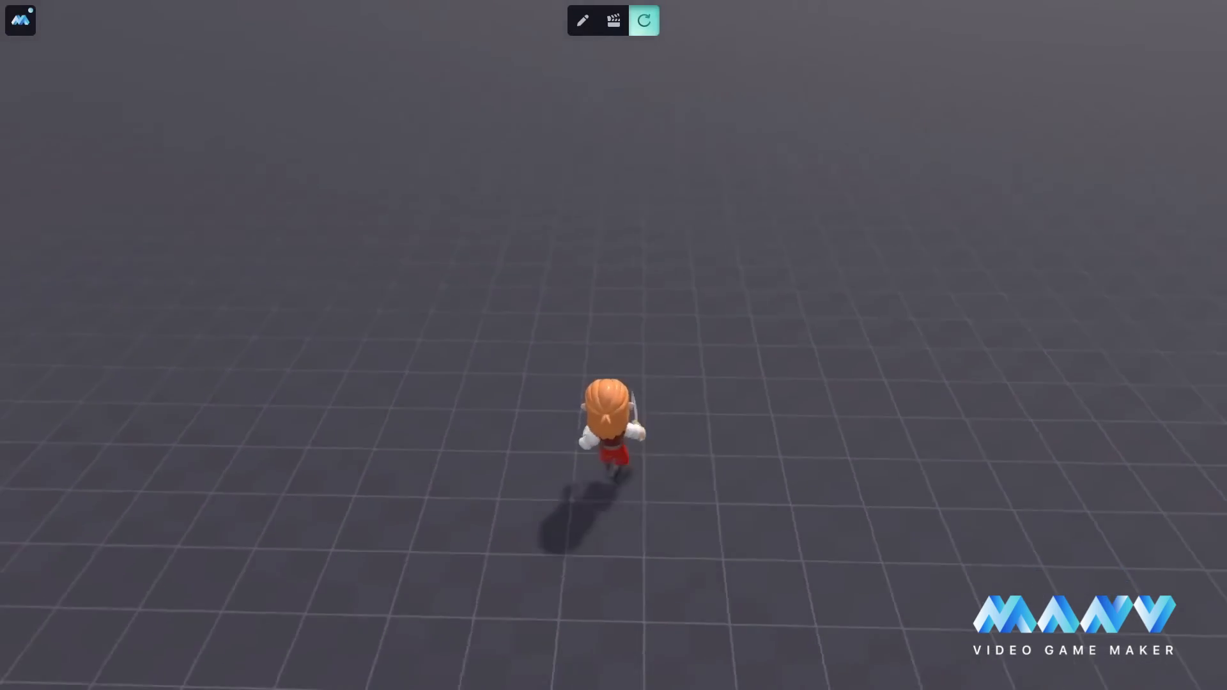
{"action": "key", "text": "w"}
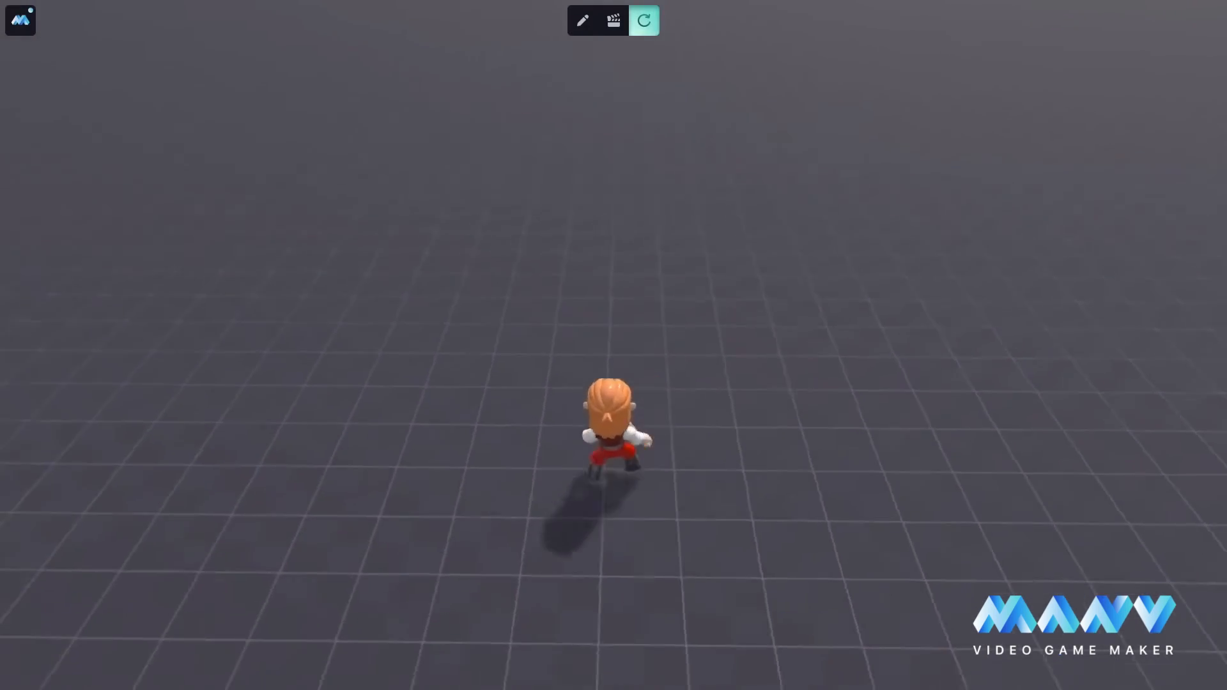
{"action": "key", "text": "w"}
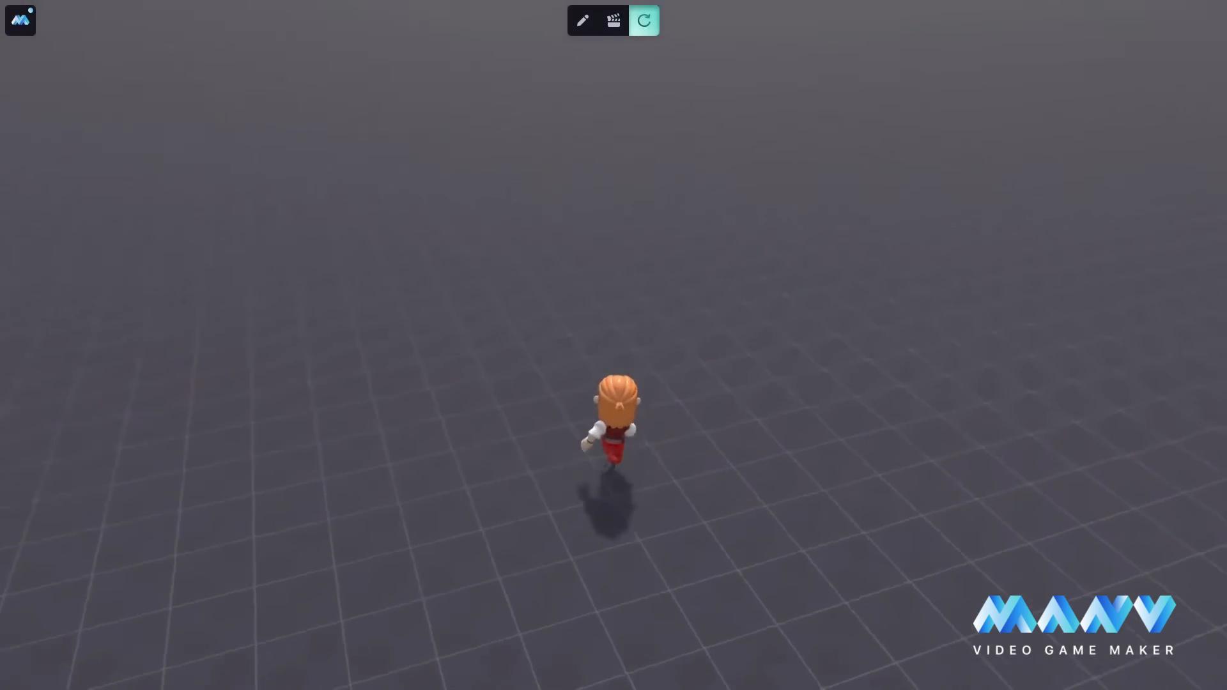
{"action": "key", "text": "w"}
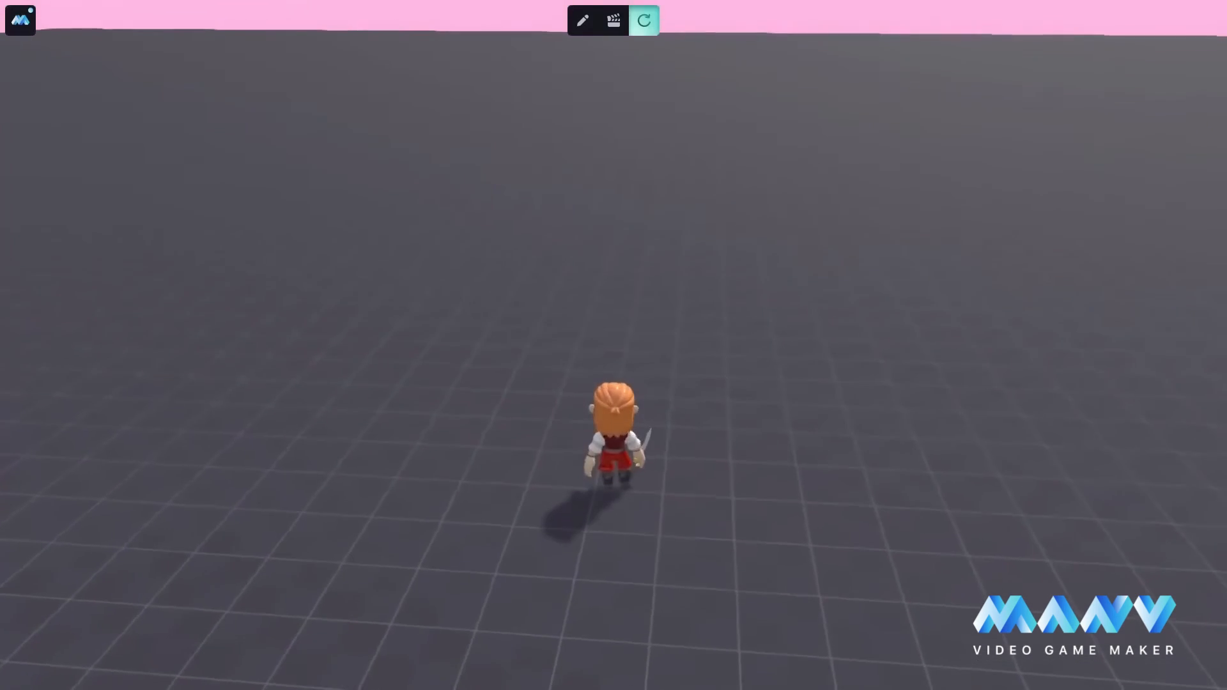
{"action": "key", "text": "w"}
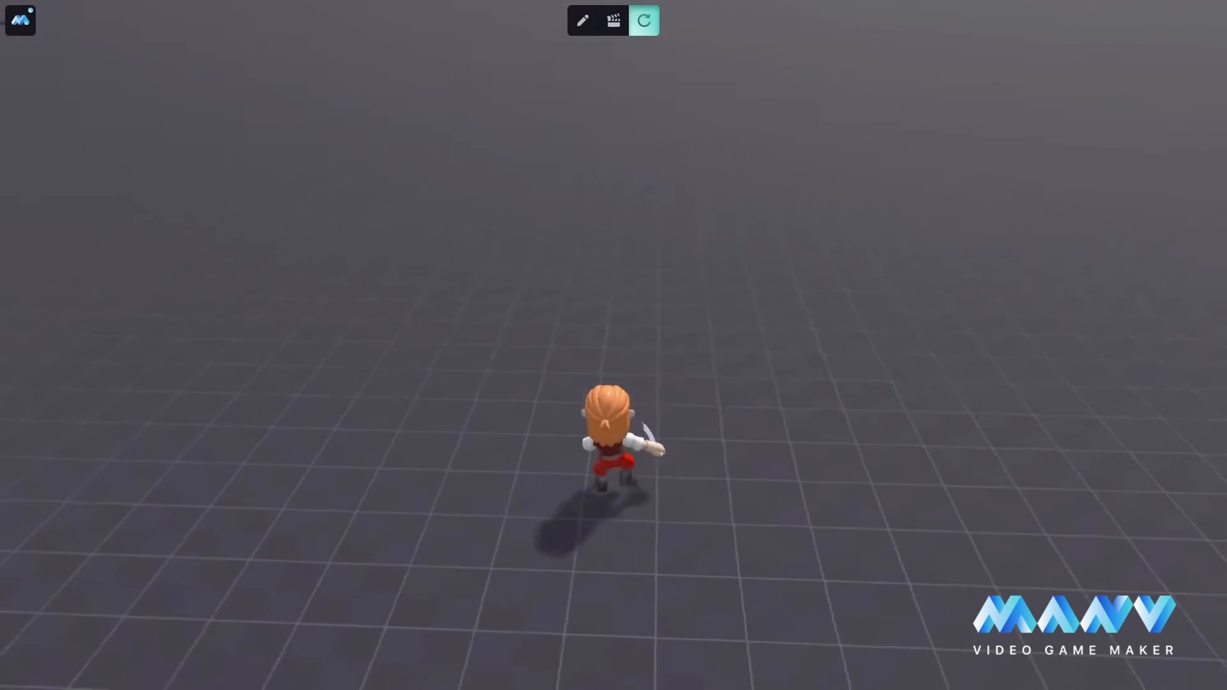
{"action": "key", "text": "w"}
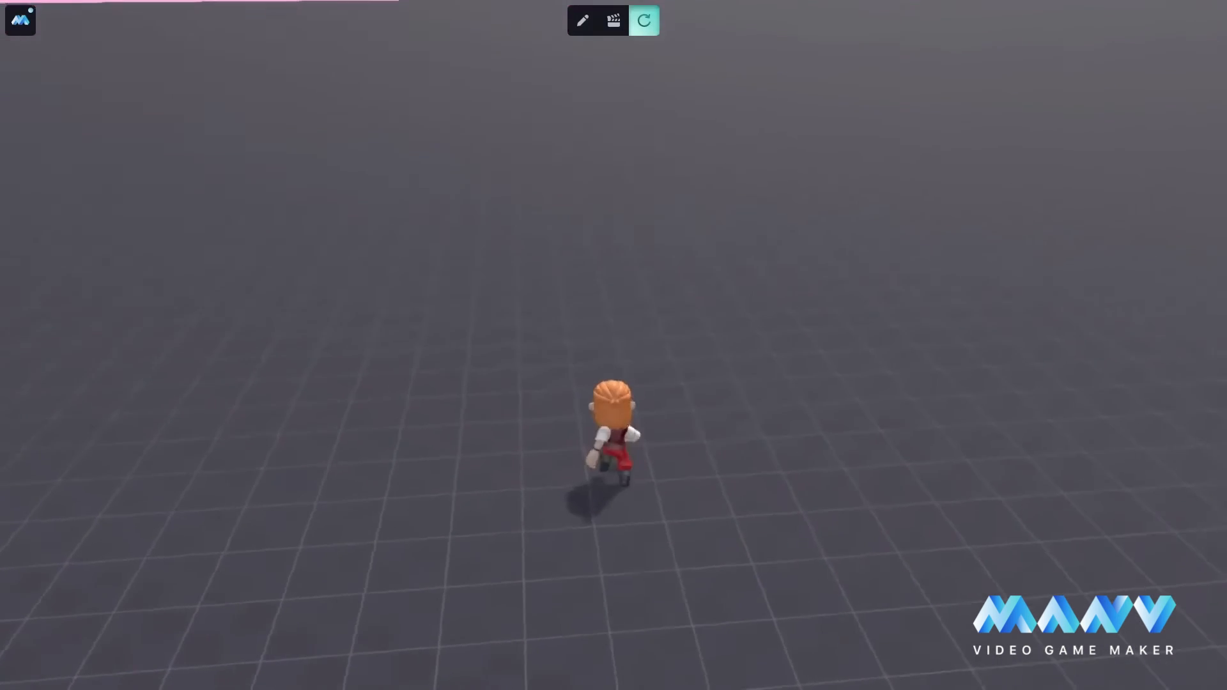
{"action": "key", "text": "Escape"}
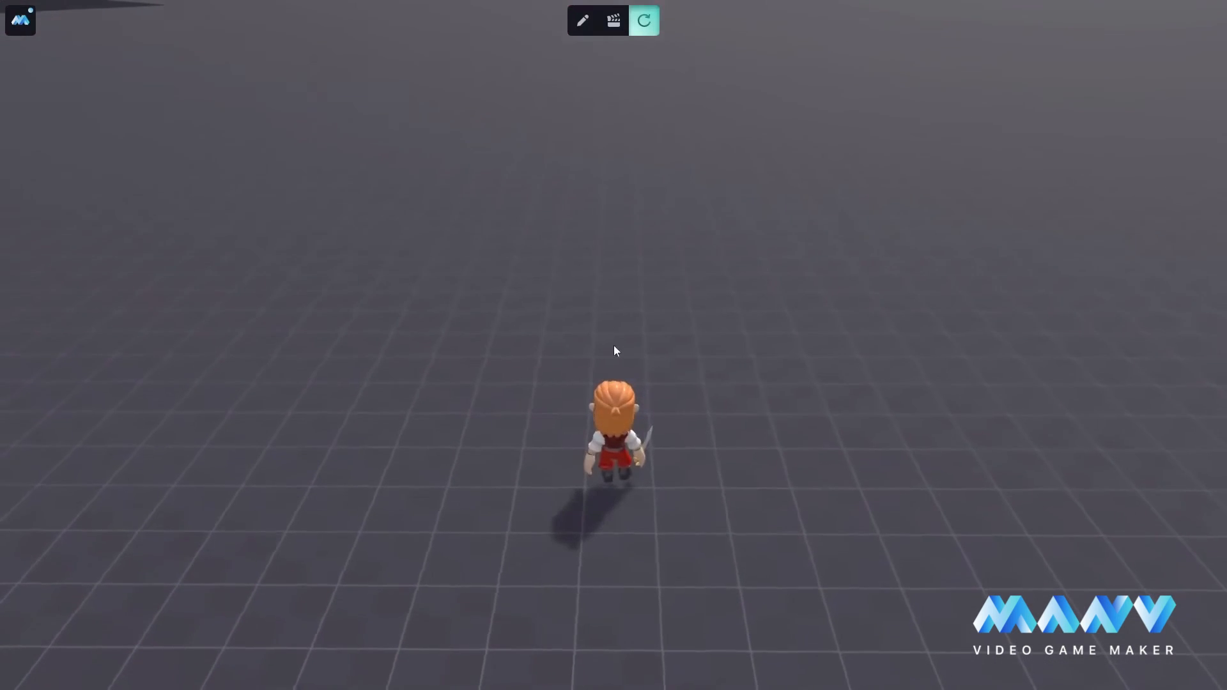
In animation mode, open the Strafe Left Backward state under Animations For States and disable its first animation track
{"action": "left_click", "coordinate": [613, 21]}
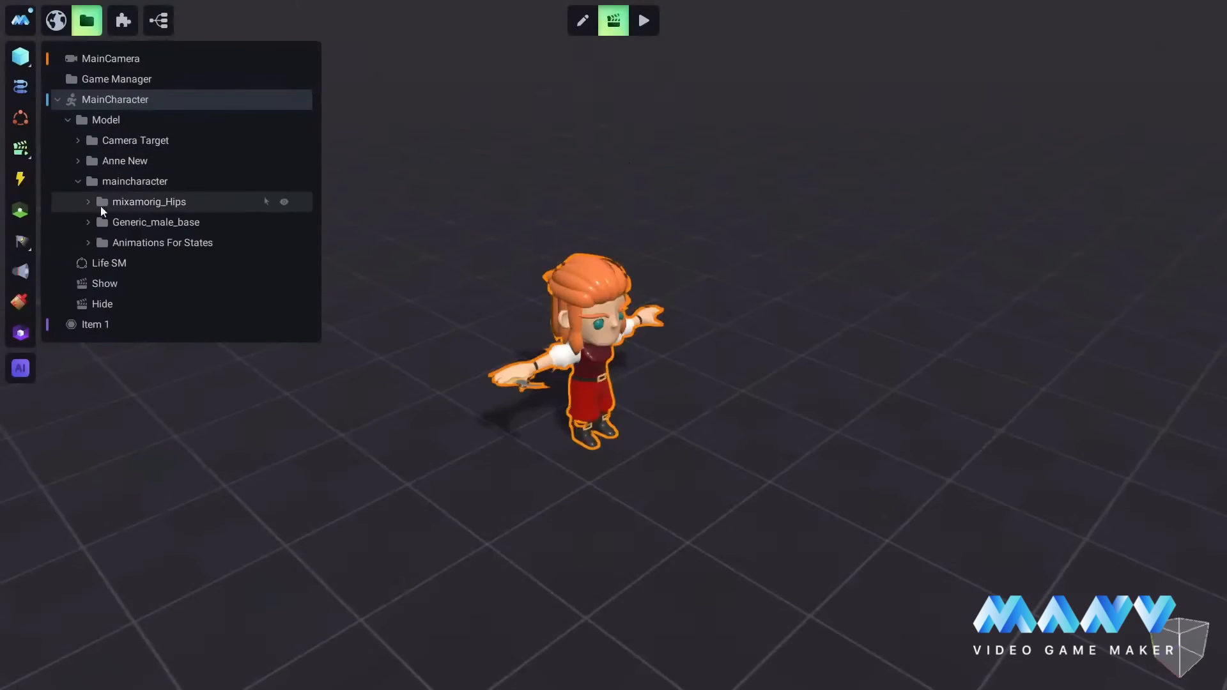
{"action": "left_click", "coordinate": [87, 243]}
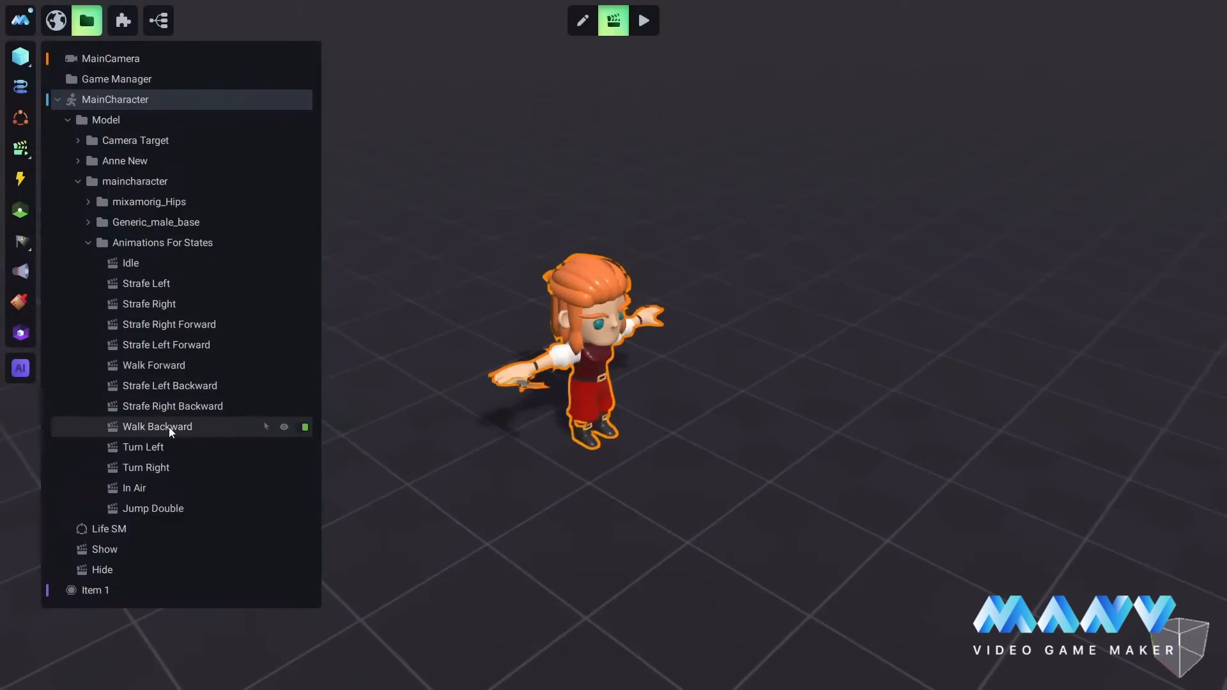
{"action": "left_click", "coordinate": [178, 385]}
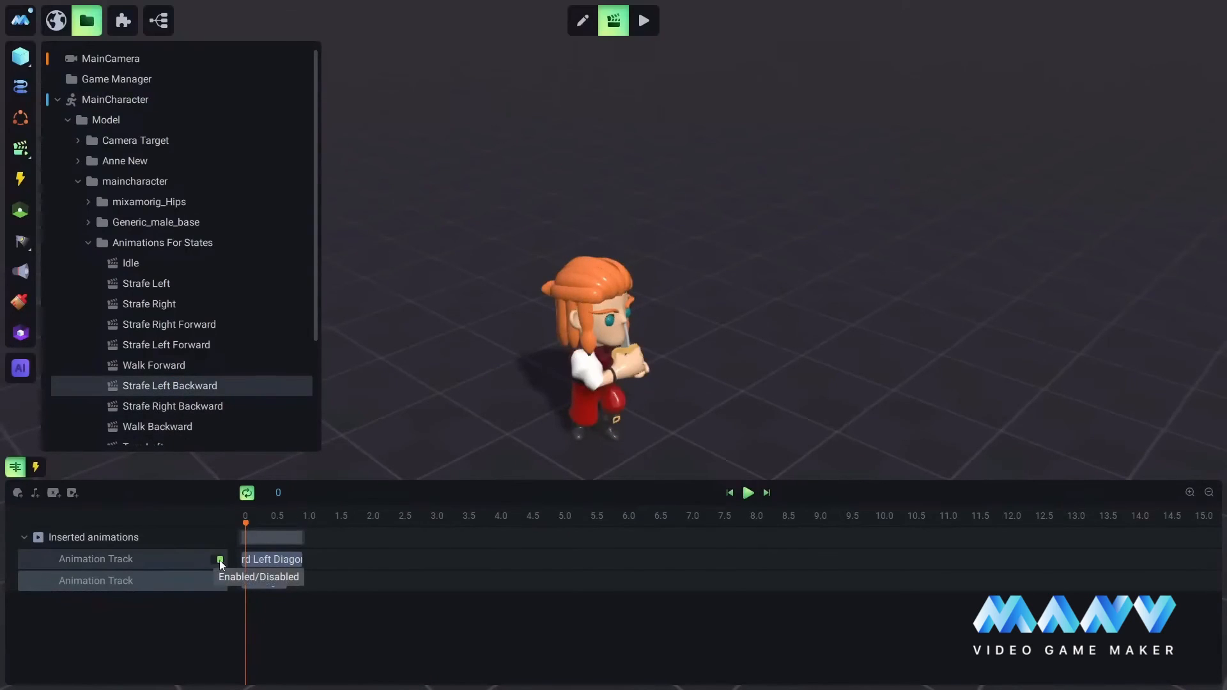
{"action": "left_click", "coordinate": [217, 560]}
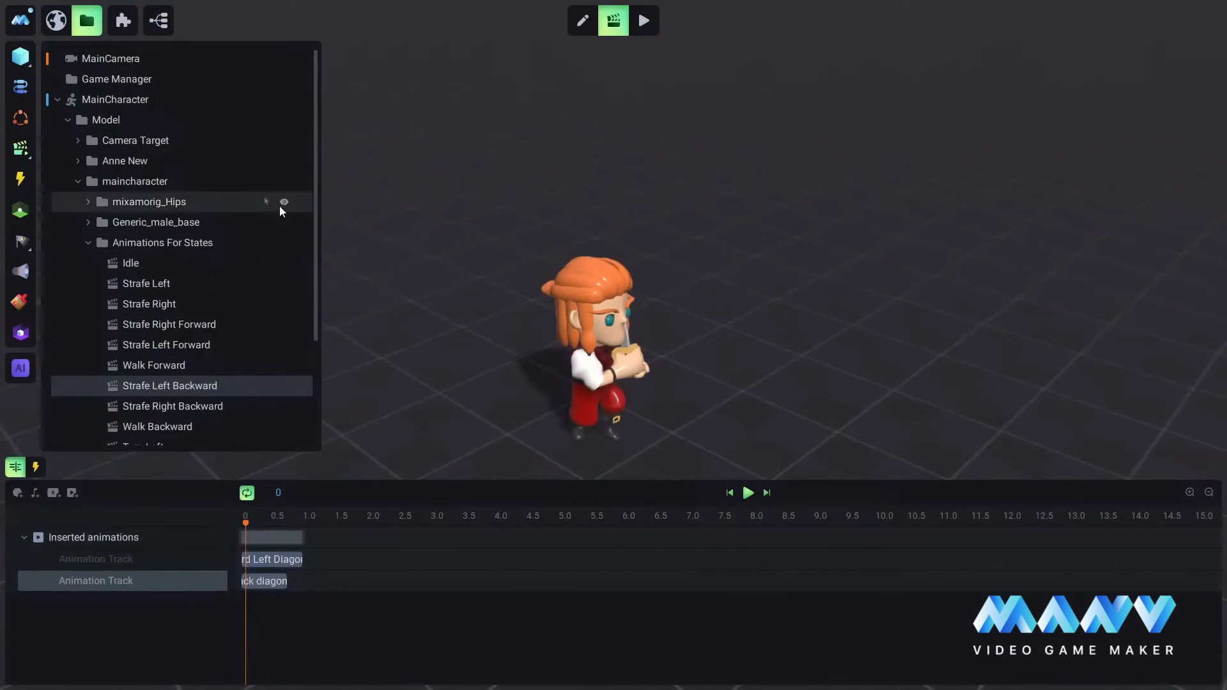